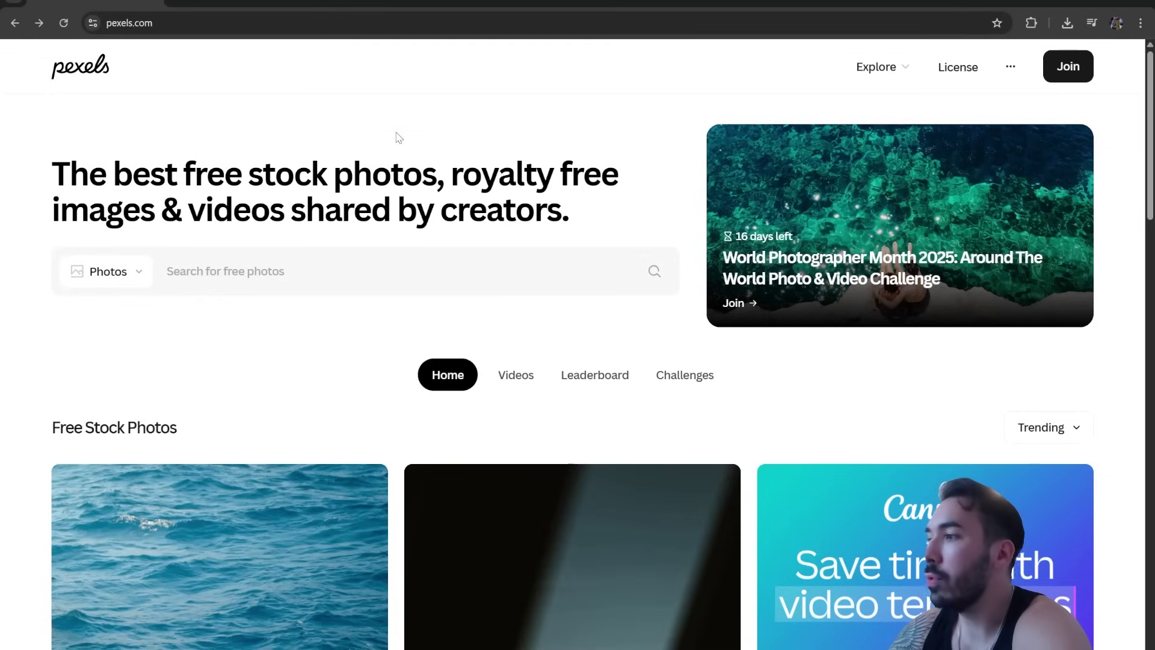
Step: Search the Pexels video library for "building"
{"action": "left_click", "coordinate": [140, 270]}
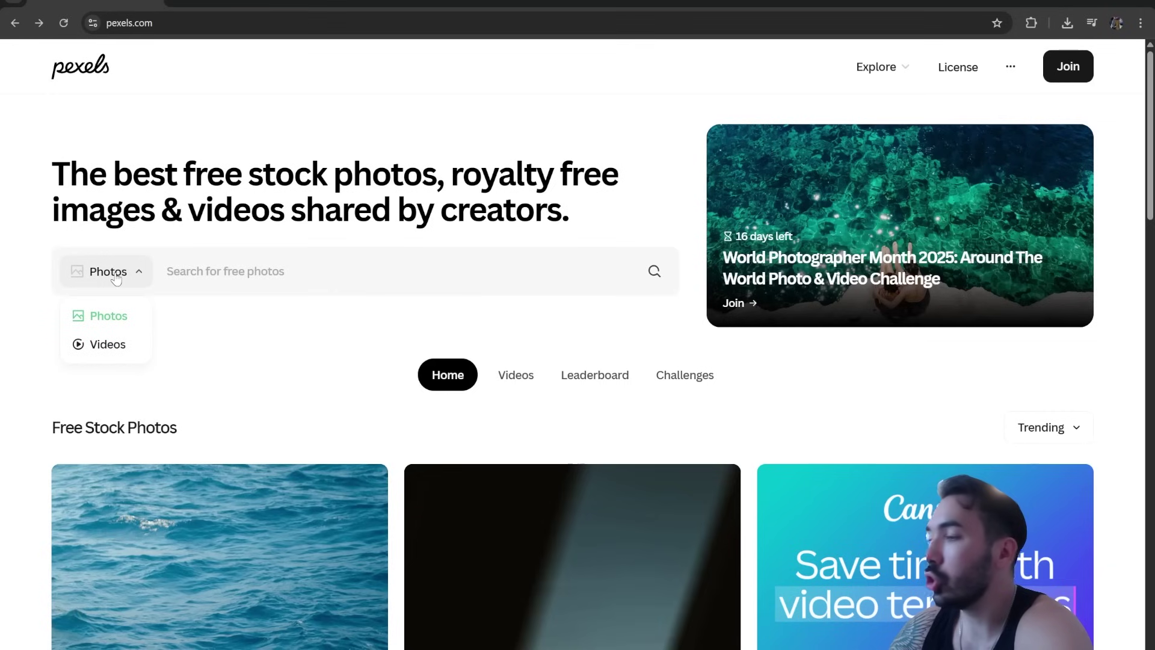
{"action": "left_click", "coordinate": [118, 352]}
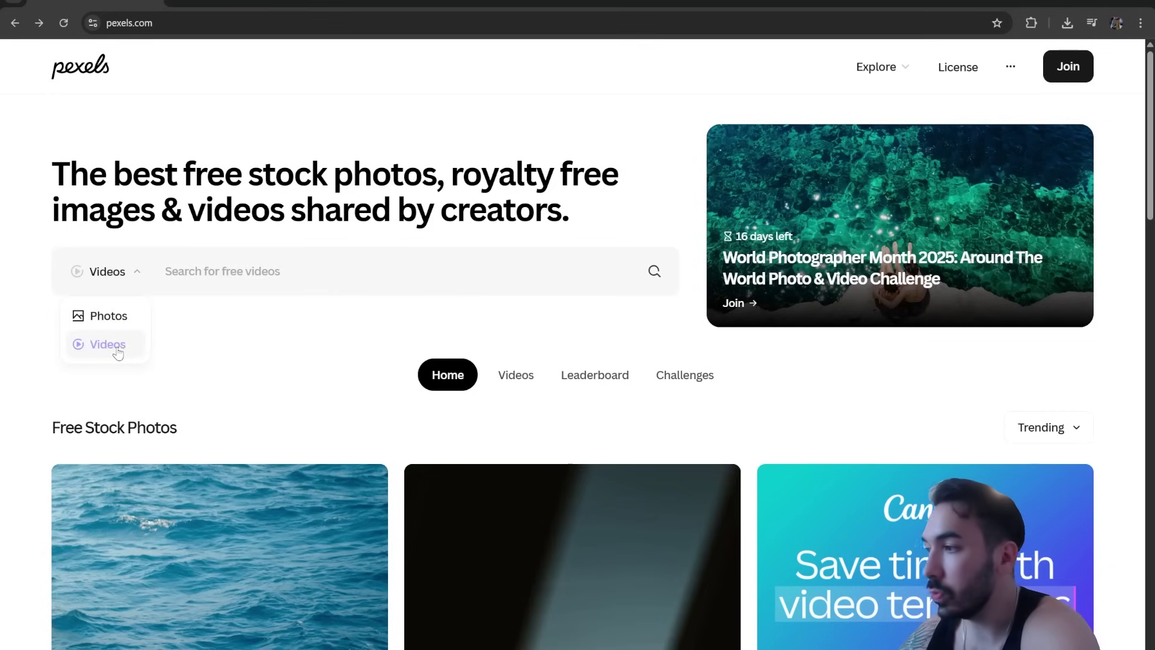
{"action": "left_click", "coordinate": [228, 272]}
{"action": "type", "text": "building"}
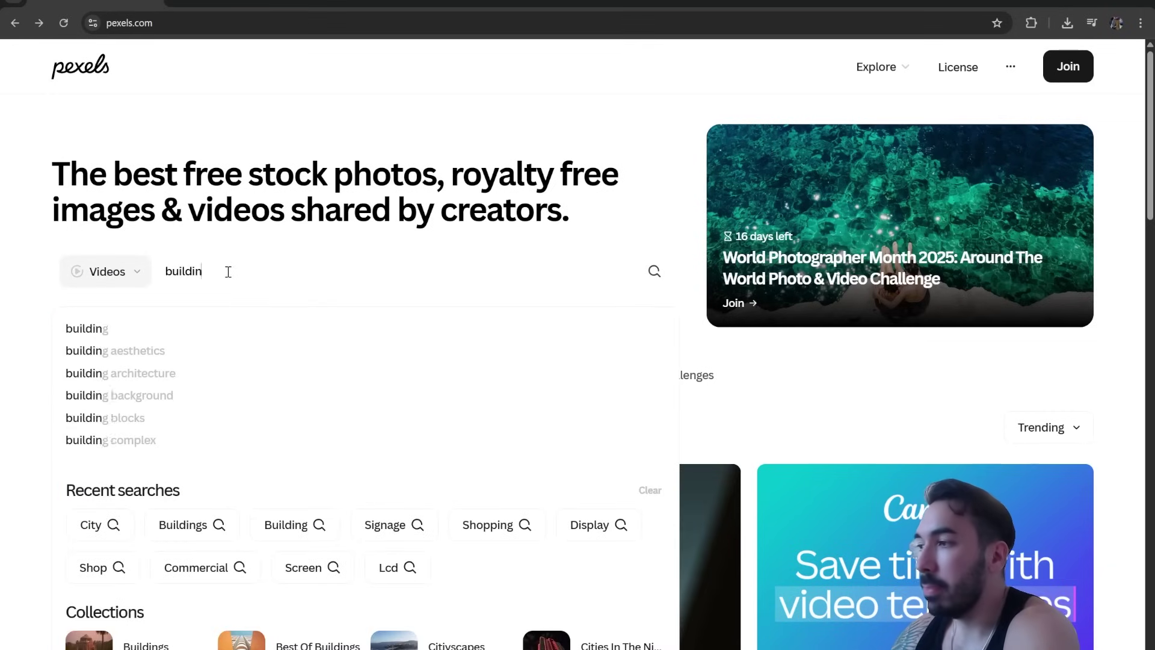
{"action": "key", "text": "Return"}
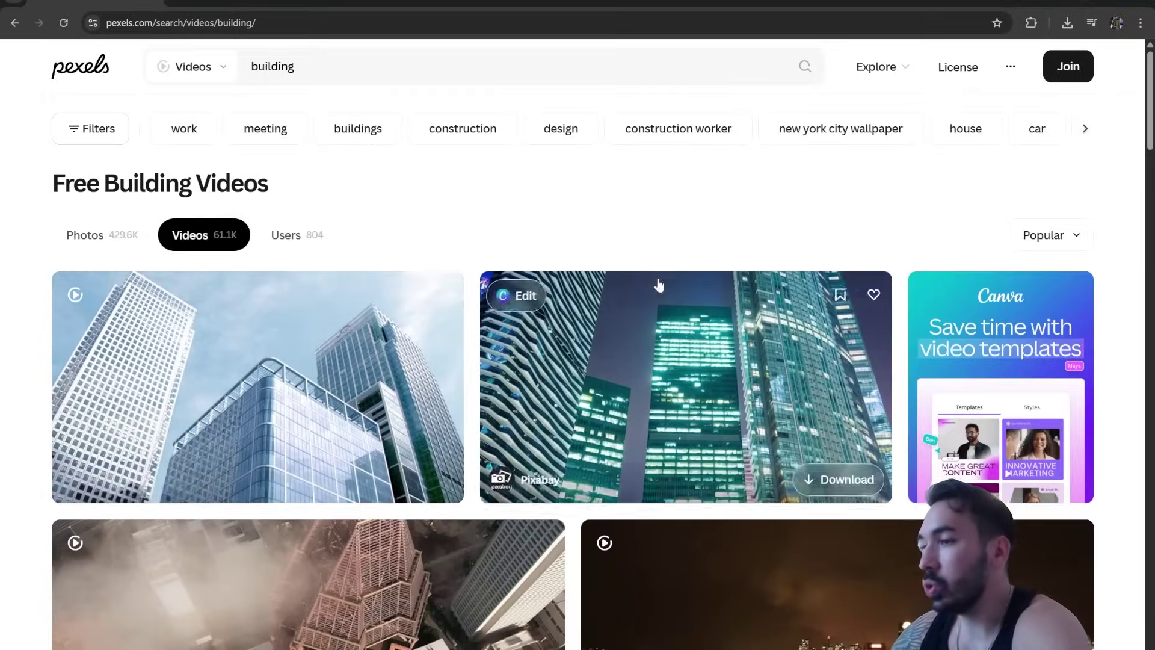
Step: Browse the building video results for suitable drone footage and preview the foggy cityscape clip
{"action": "scroll", "coordinate": [658, 287], "scroll_direction": "down", "scroll_amount": 5}
{"action": "scroll", "coordinate": [549, 511], "scroll_direction": "down", "scroll_amount": 2}
{"action": "scroll", "coordinate": [421, 490], "scroll_direction": "up", "scroll_amount": 4}
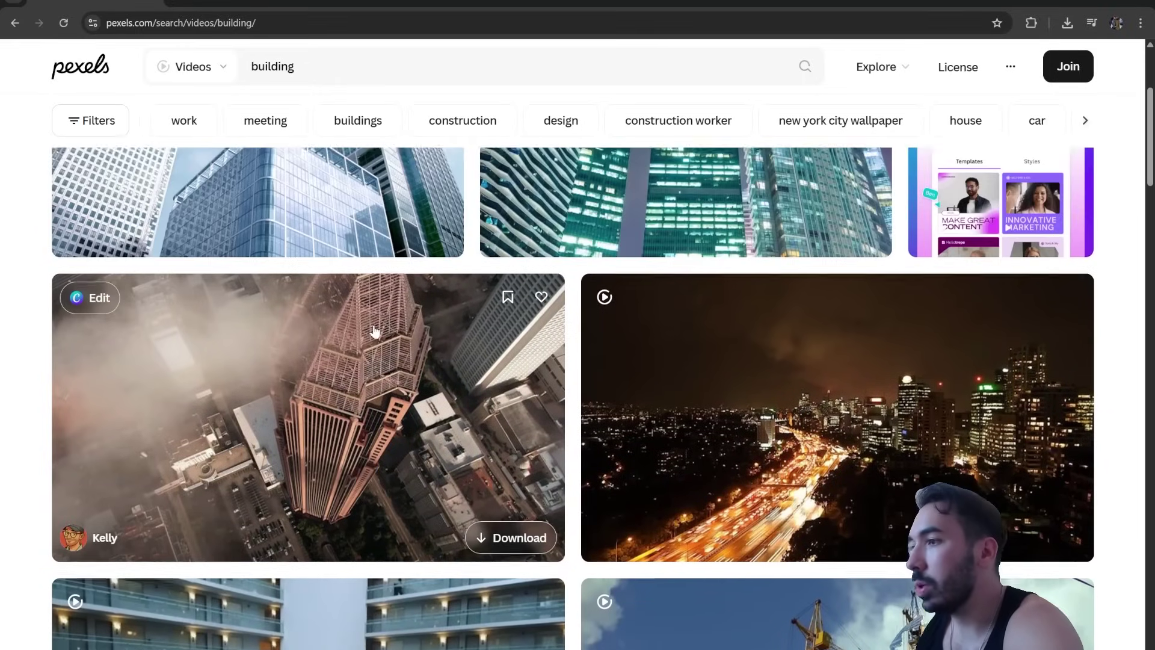
{"action": "scroll", "coordinate": [355, 505], "scroll_direction": "up", "scroll_amount": 2}
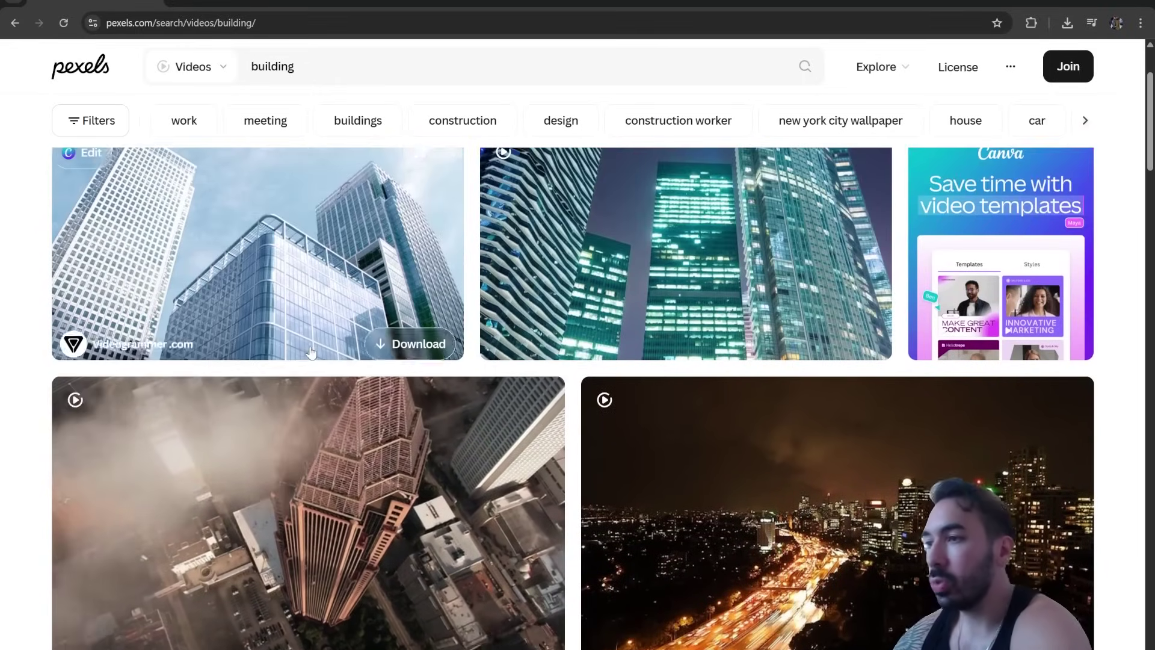
{"action": "scroll", "coordinate": [311, 352], "scroll_direction": "down", "scroll_amount": 2}
{"action": "scroll", "coordinate": [311, 352], "scroll_direction": "down", "scroll_amount": 2}
{"action": "scroll", "coordinate": [181, 331], "scroll_direction": "up", "scroll_amount": 2}
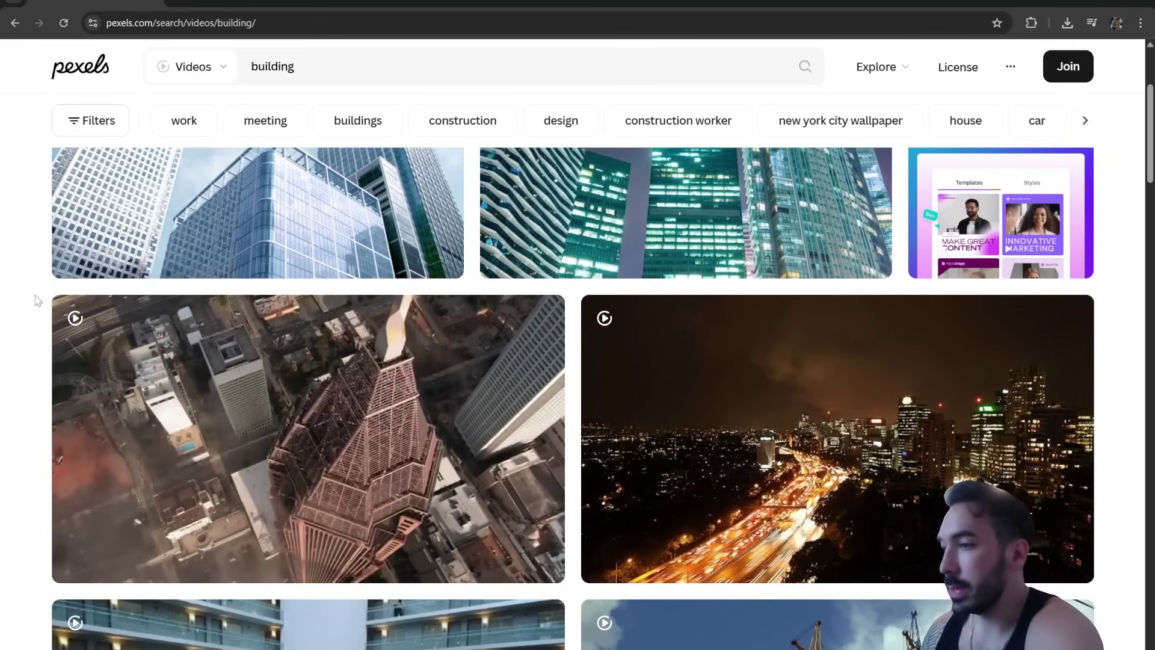
{"action": "scroll", "coordinate": [47, 269], "scroll_direction": "up", "scroll_amount": 1}
{"action": "scroll", "coordinate": [47, 269], "scroll_direction": "down", "scroll_amount": 6}
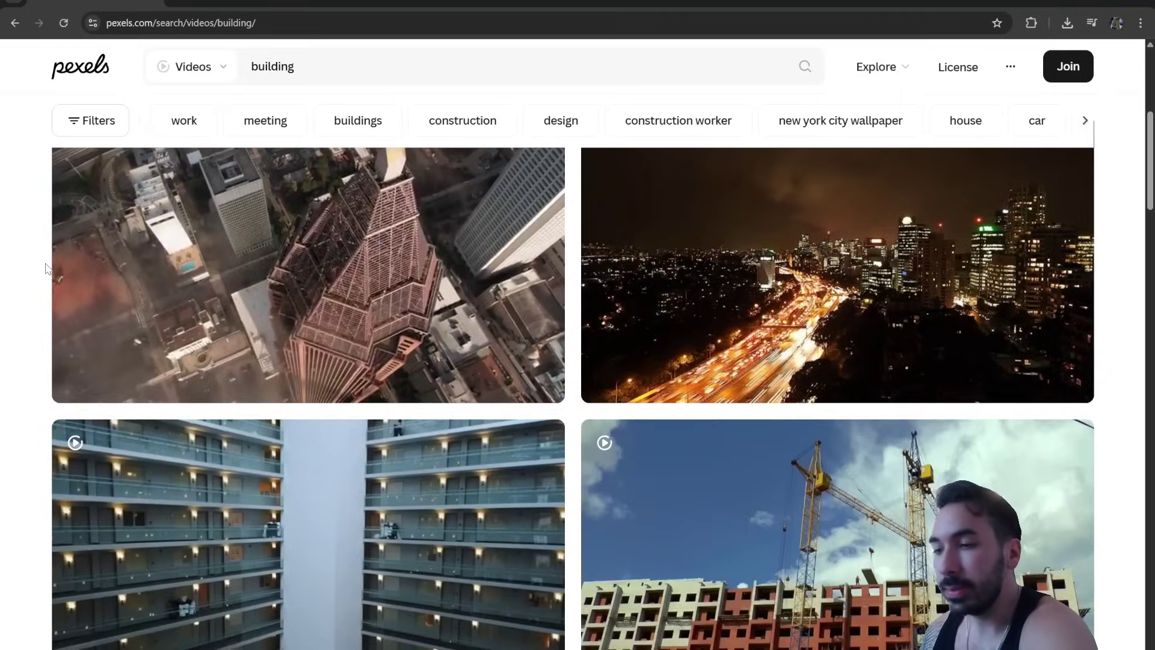
{"action": "scroll", "coordinate": [47, 269], "scroll_direction": "down", "scroll_amount": 4}
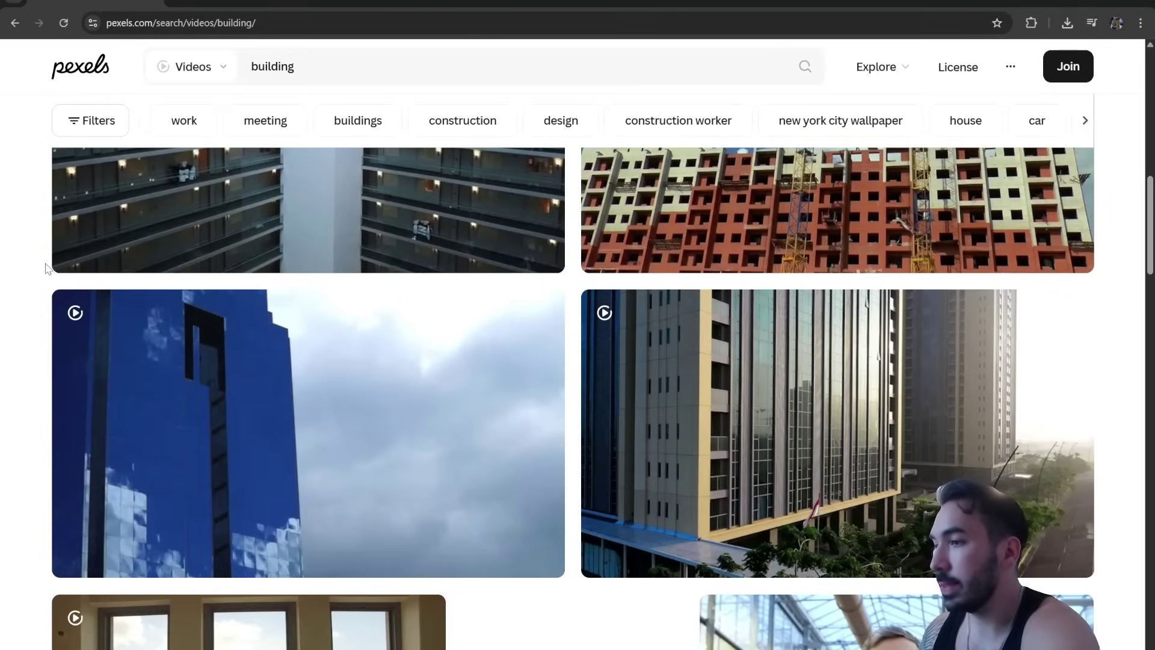
{"action": "mouse_move", "coordinate": [194, 413]}
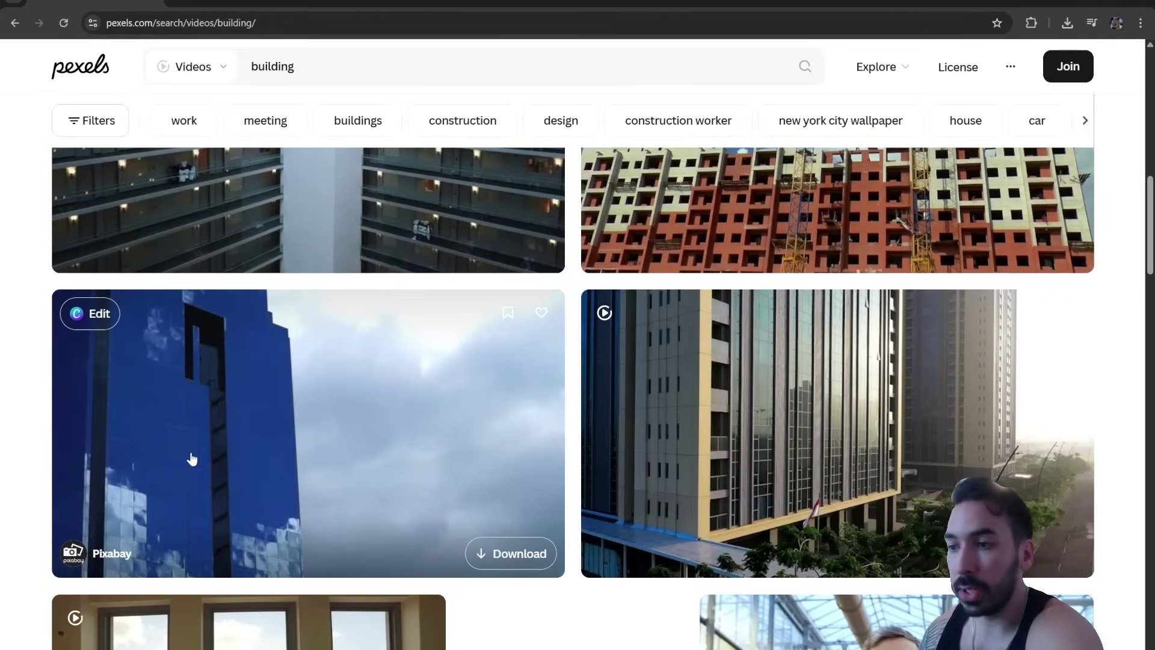
{"action": "scroll", "coordinate": [196, 431], "scroll_direction": "down", "scroll_amount": 1}
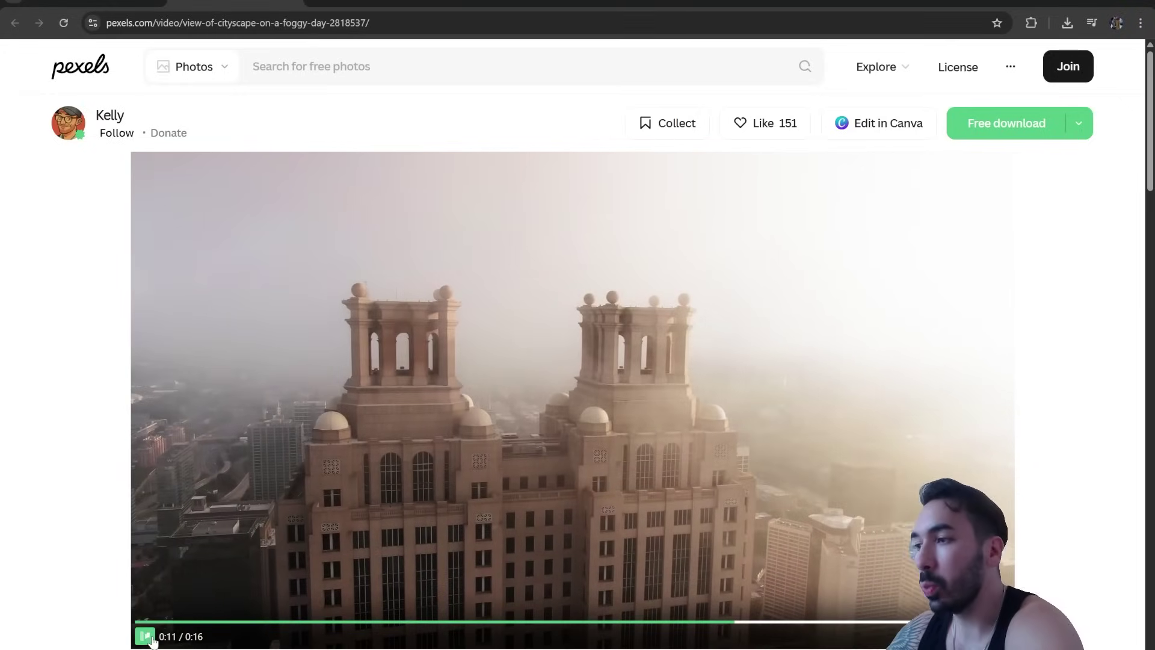
{"action": "left_click", "coordinate": [151, 642]}
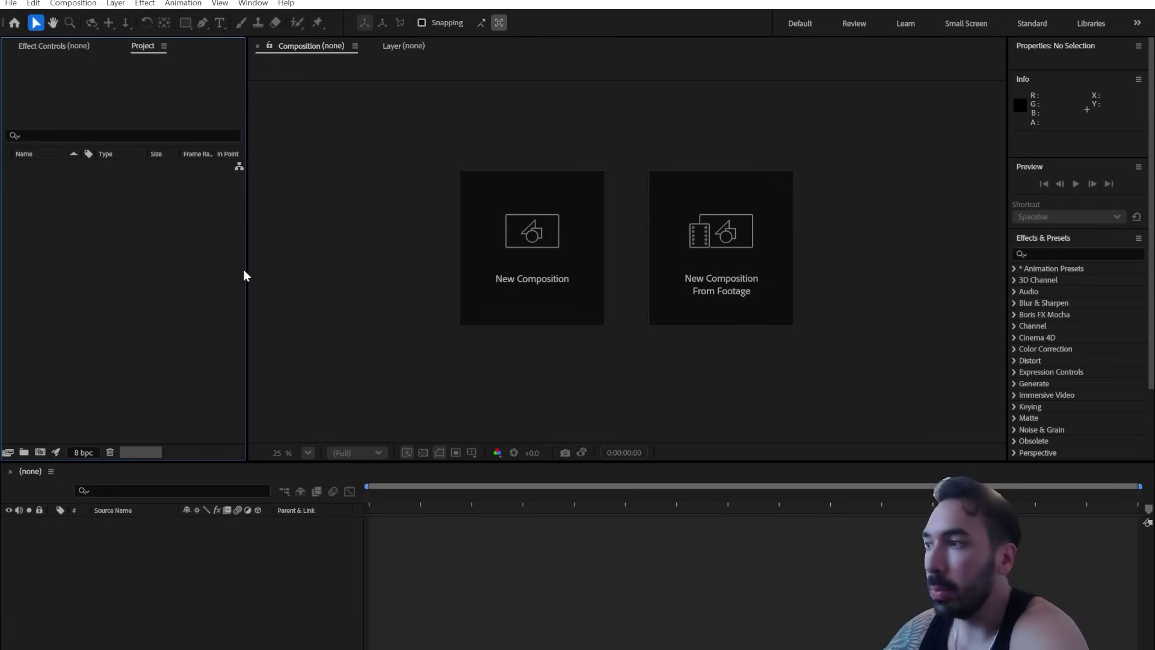
Step: Import 2818537-uhd_3840_2160_24fps from the Downloads folder into After Effects and create a composition from it
{"action": "key", "text": "alt+Tab"}
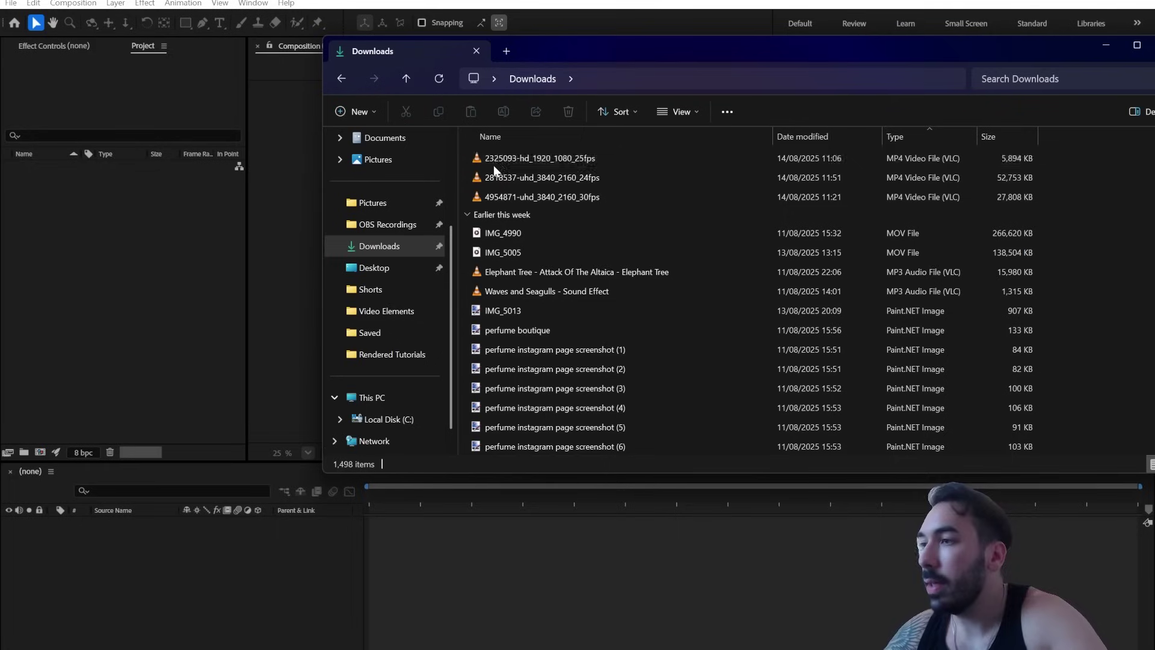
{"action": "left_click", "coordinate": [498, 159]}
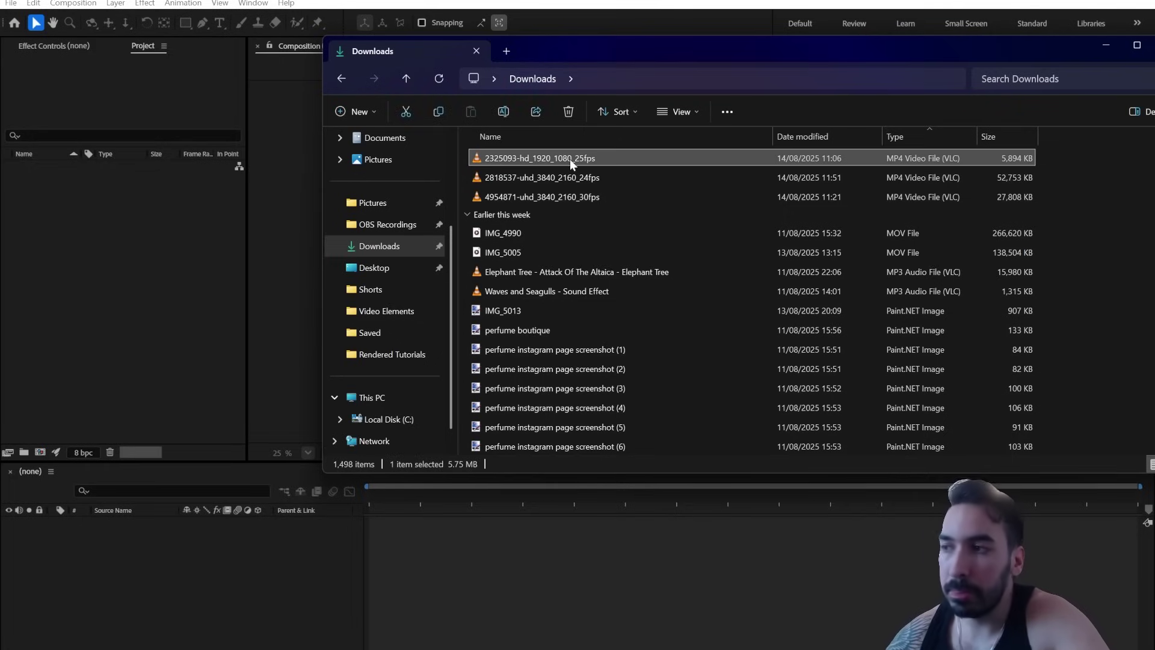
{"action": "left_click_drag", "start_coordinate": [530, 160], "coordinate": [57, 301]}
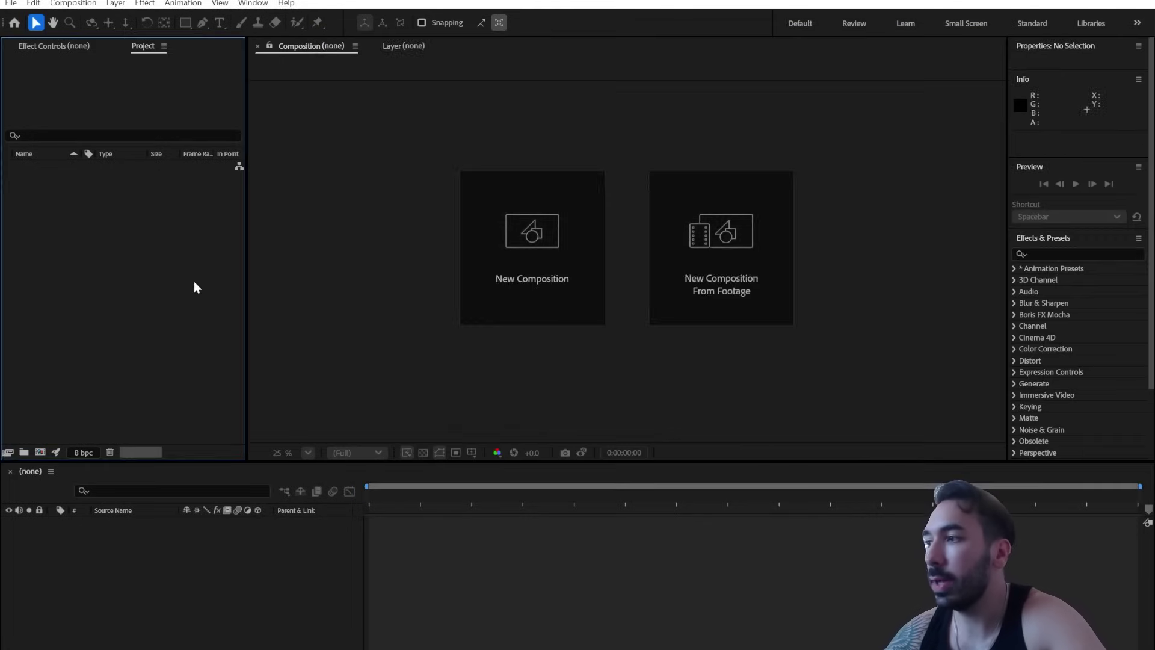
{"action": "left_click_drag", "start_coordinate": [49, 168], "coordinate": [96, 557]}
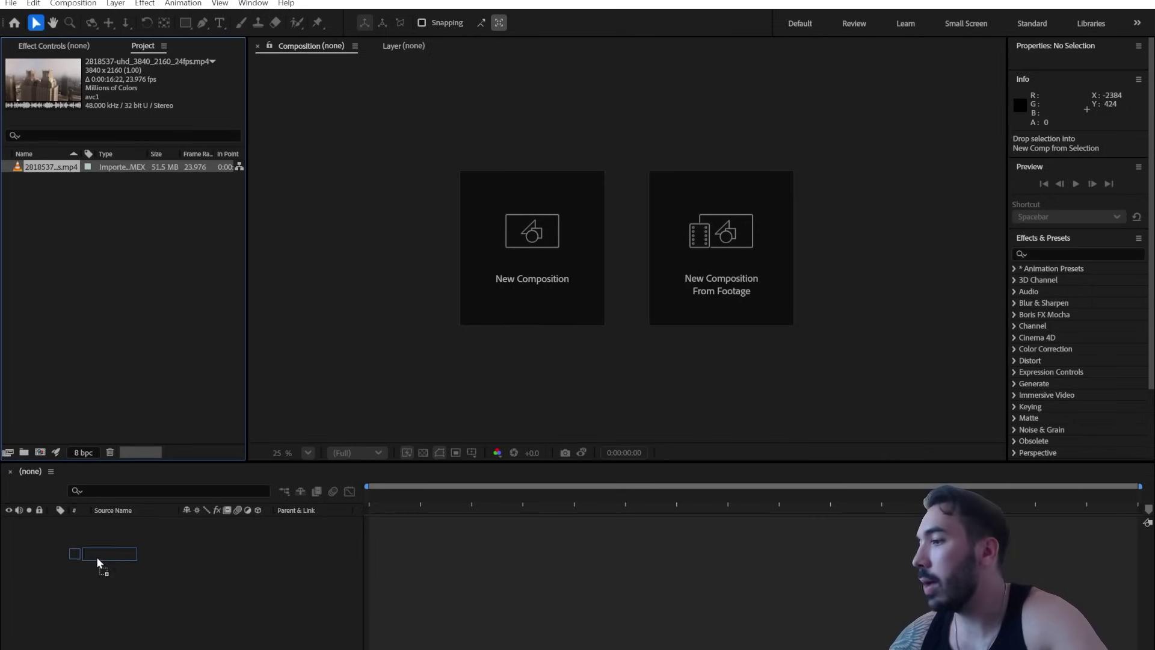
{"action": "left_click_drag", "start_coordinate": [175, 557], "coordinate": [177, 558]}
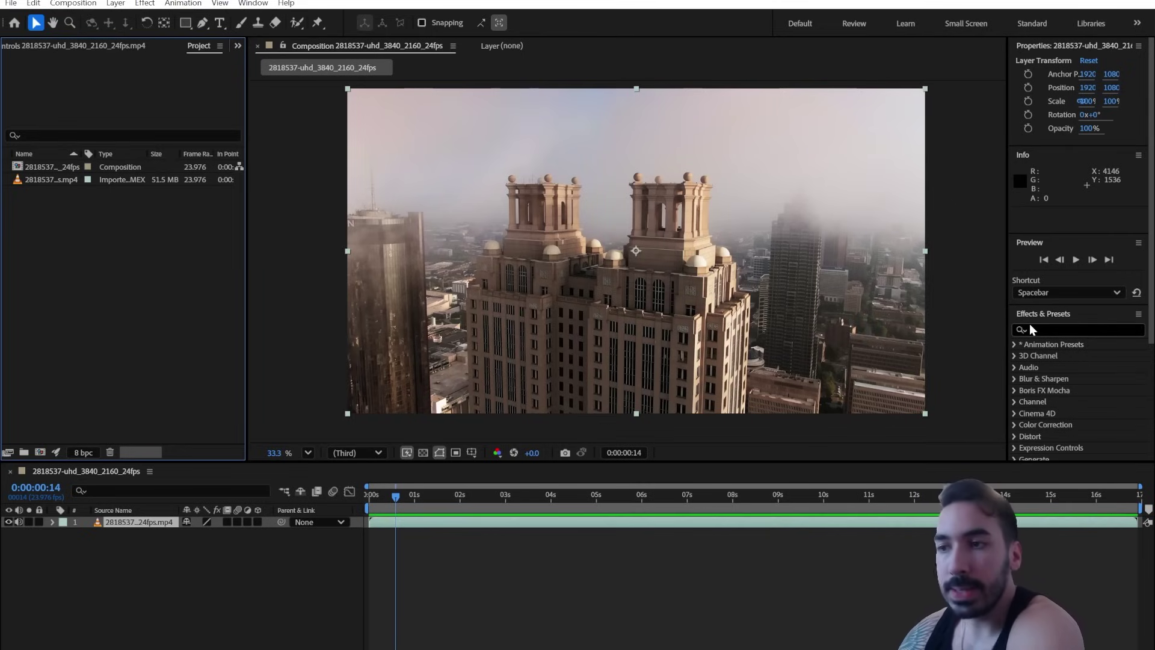
Step: Apply the 3D Camera Tracker effect to the footage layer and enable Detailed Analysis
{"action": "left_click", "coordinate": [1046, 329]}
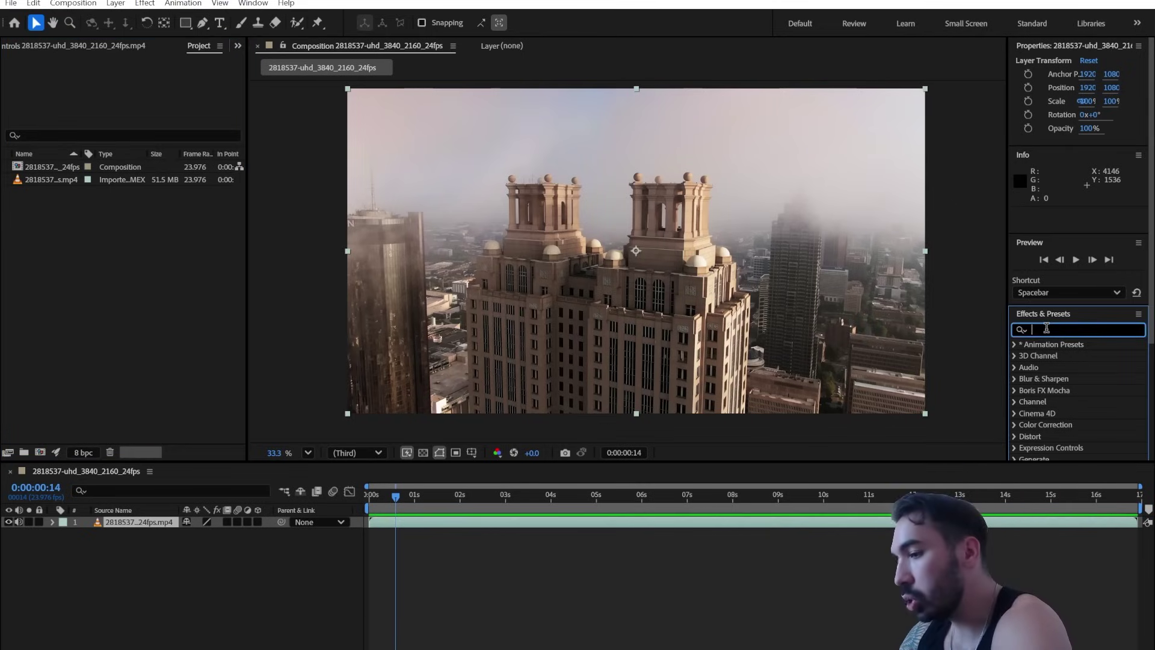
{"action": "type", "text": "camera tra"}
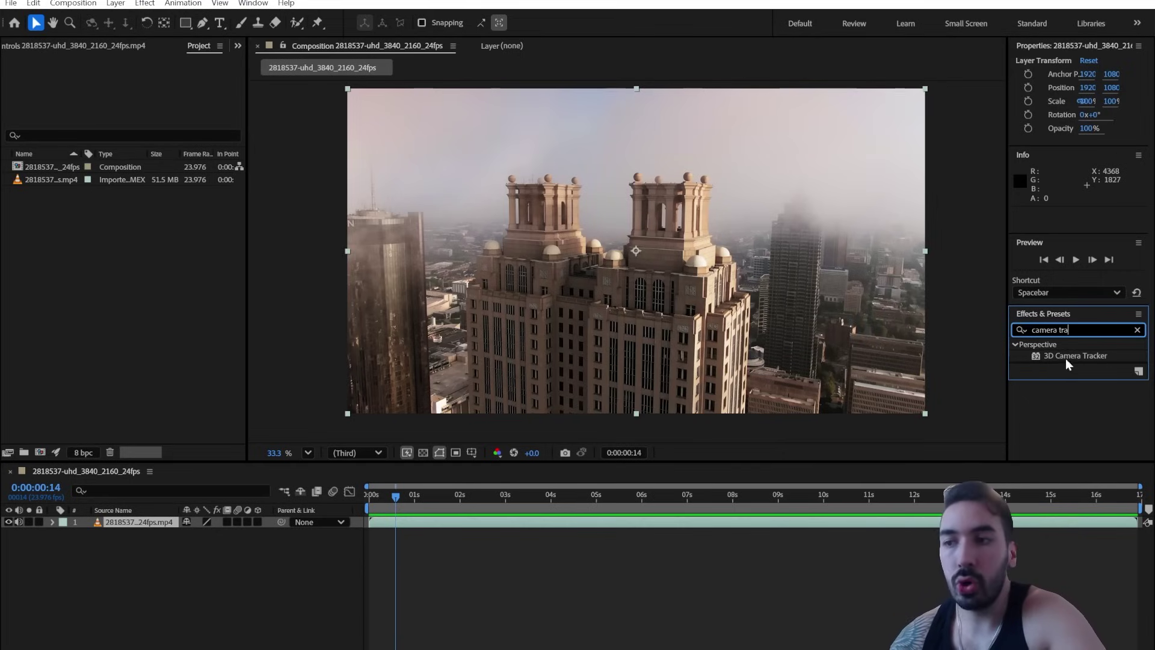
{"action": "left_click_drag", "start_coordinate": [1060, 357], "coordinate": [430, 522]}
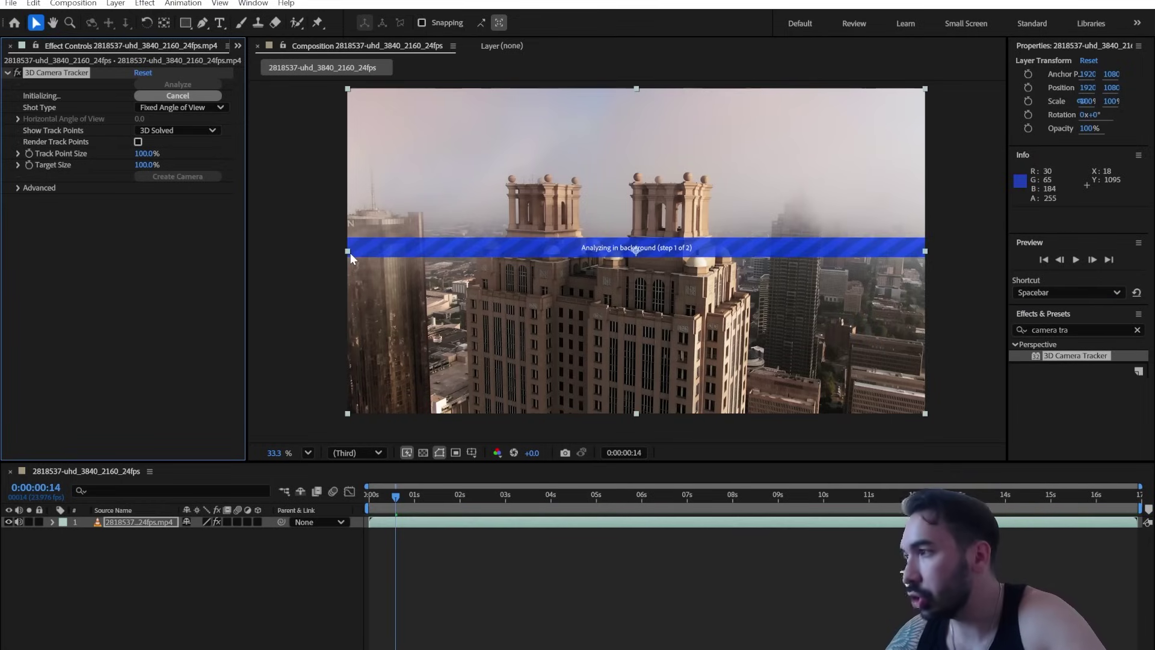
{"action": "left_click", "coordinate": [18, 187]}
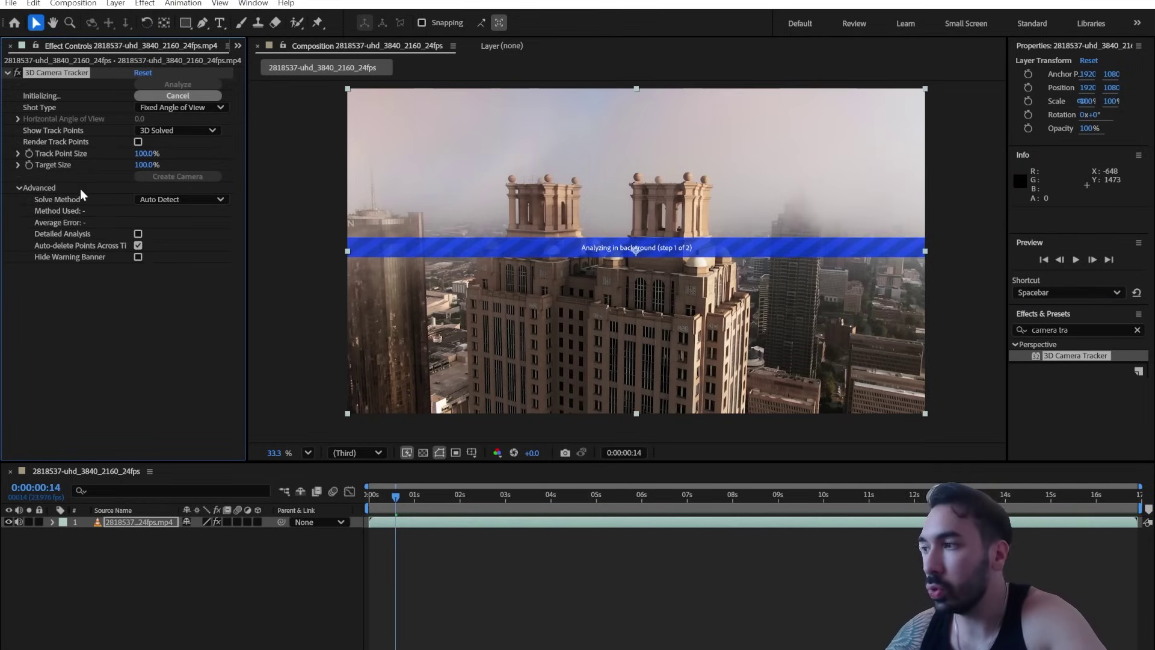
{"action": "left_click", "coordinate": [138, 234]}
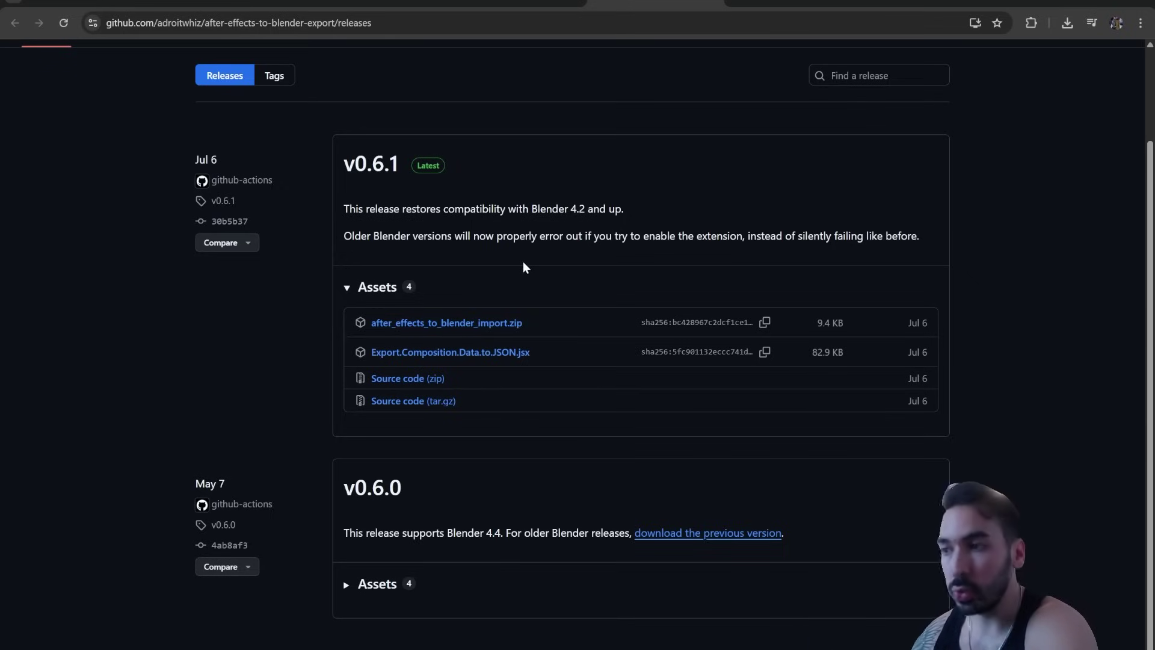
Step: Examine the after-effects-to-blender-export release page and the files inside the downloaded after_effects_to_blender_import archive
{"action": "scroll", "coordinate": [525, 273], "scroll_direction": "up", "scroll_amount": 1}
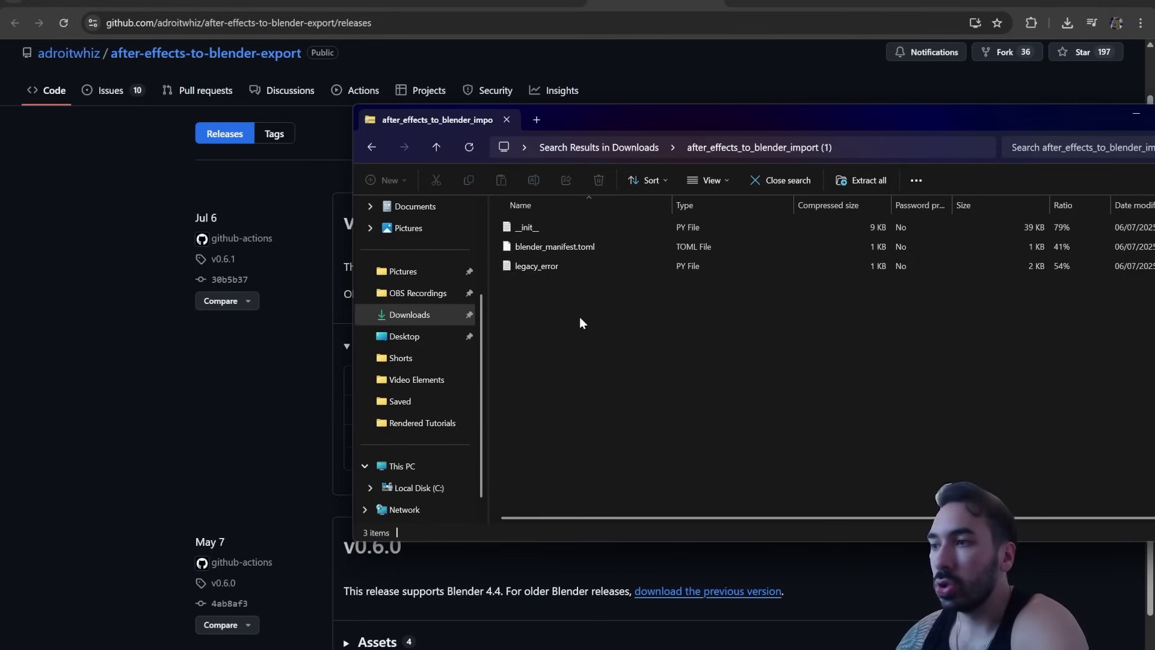
{"action": "left_click_drag", "start_coordinate": [579, 317], "coordinate": [679, 218]}
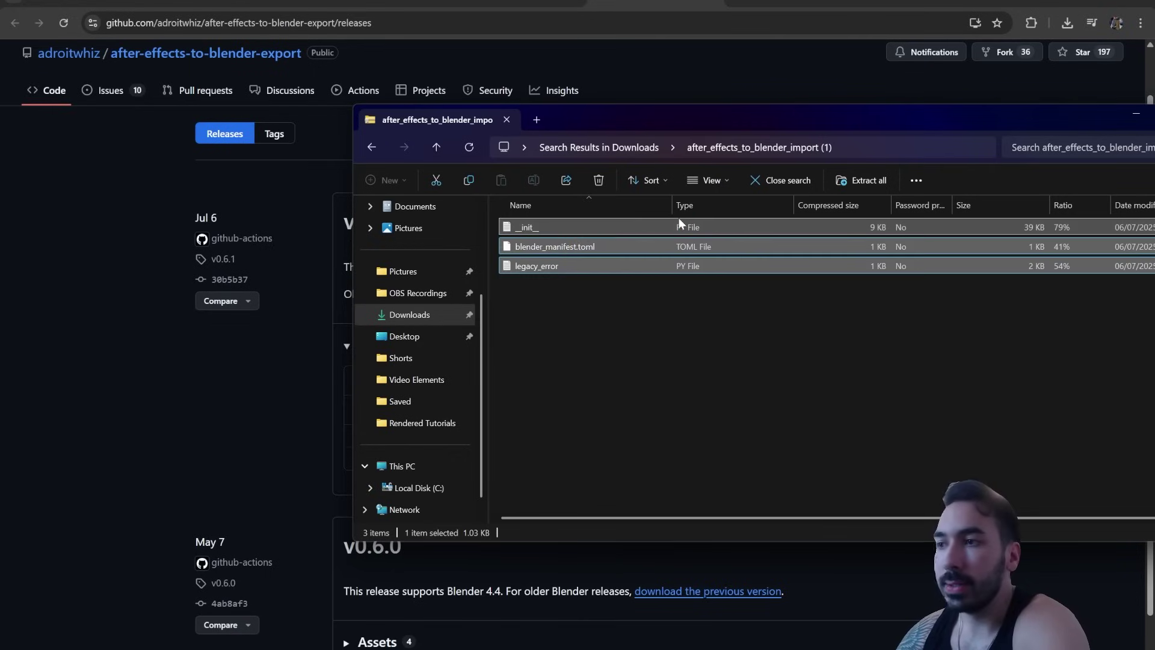
{"action": "left_click", "coordinate": [580, 232]}
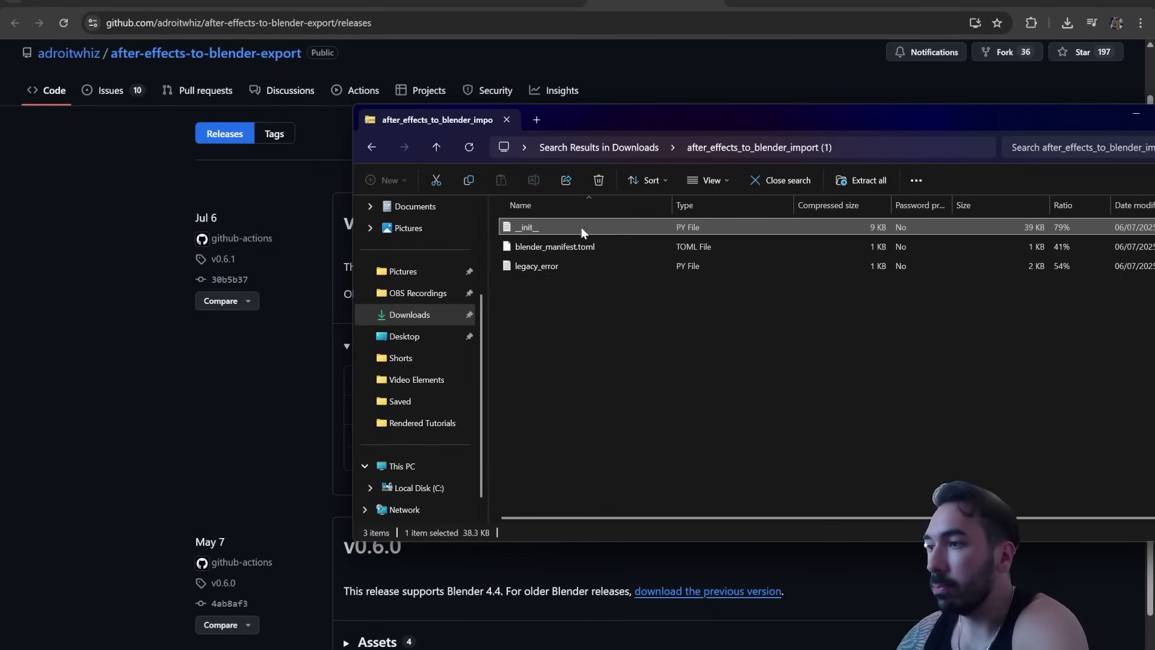
{"action": "left_click", "coordinate": [230, 457]}
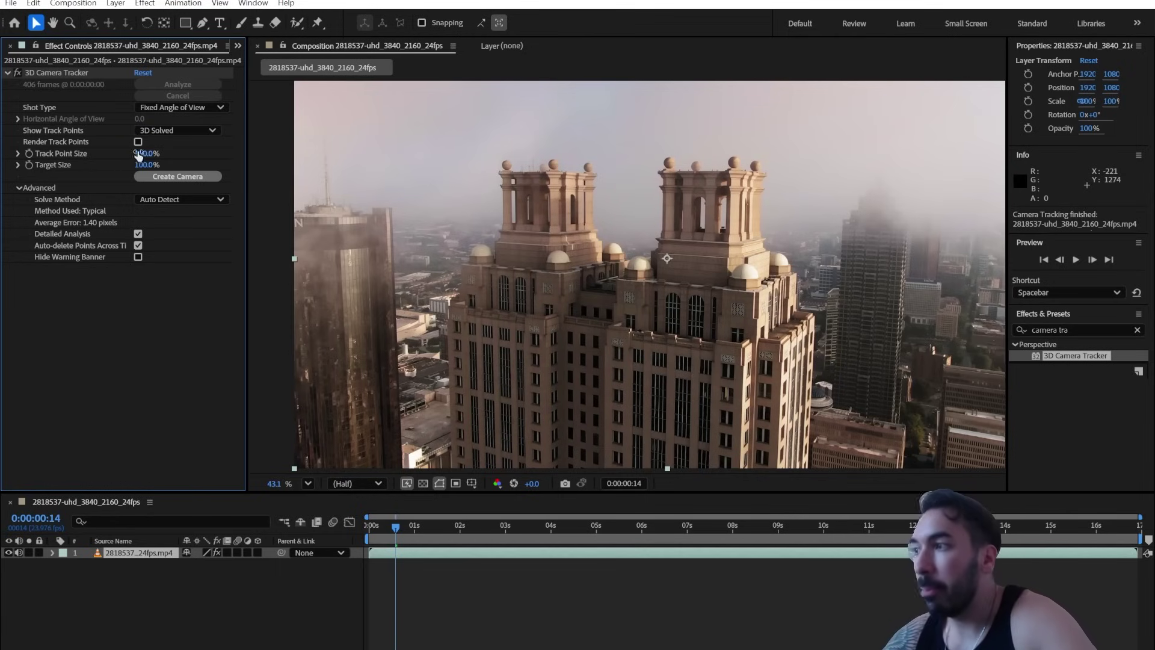
Step: Set the tracker's Track Point Size to 206% and turn on Render Track Points, checking the tracking in playback
{"action": "left_click_drag", "start_coordinate": [140, 155], "coordinate": [435, 532]}
{"action": "left_click", "coordinate": [436, 532]}
{"action": "key", "text": "space"}
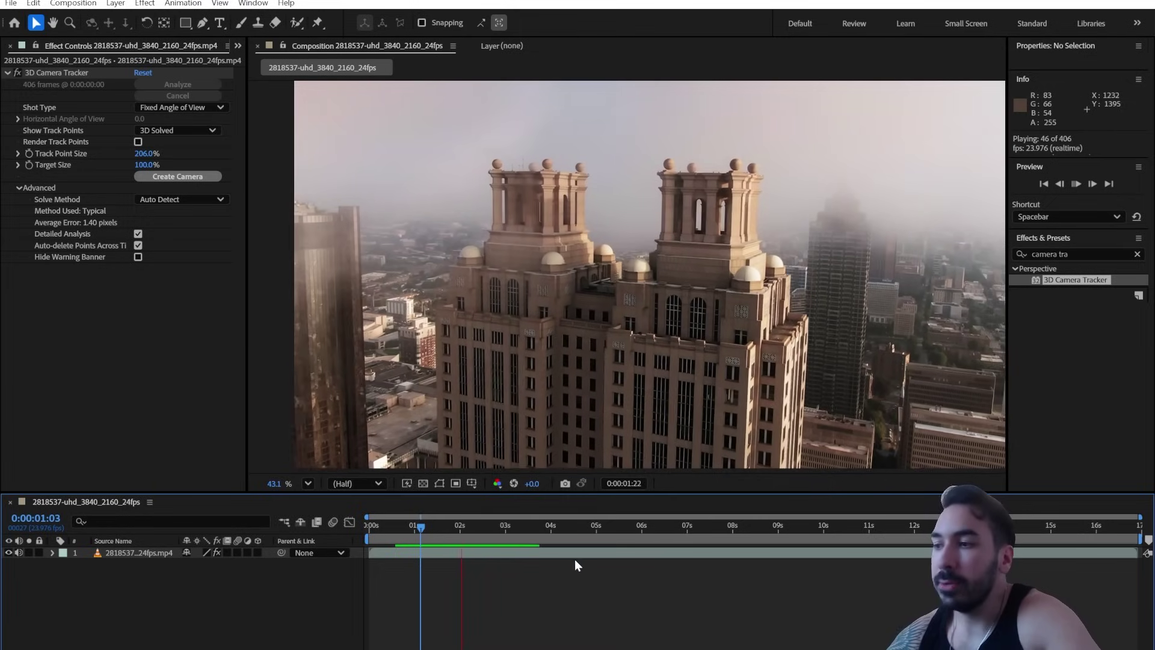
{"action": "key", "text": "space"}
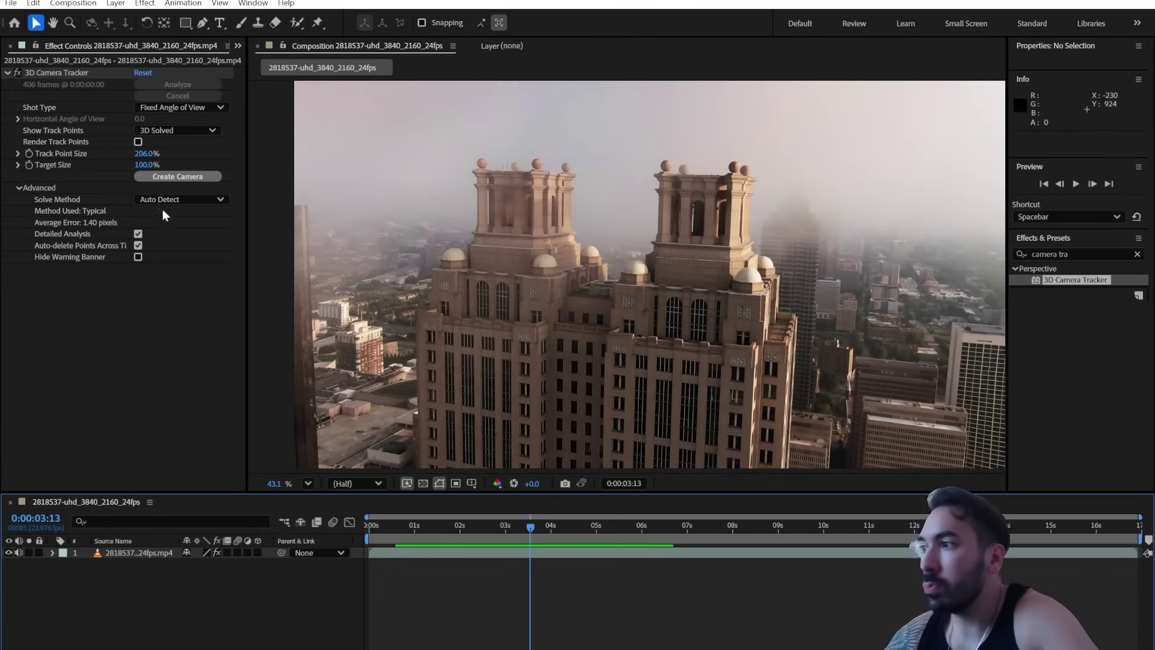
{"action": "left_click", "coordinate": [138, 142]}
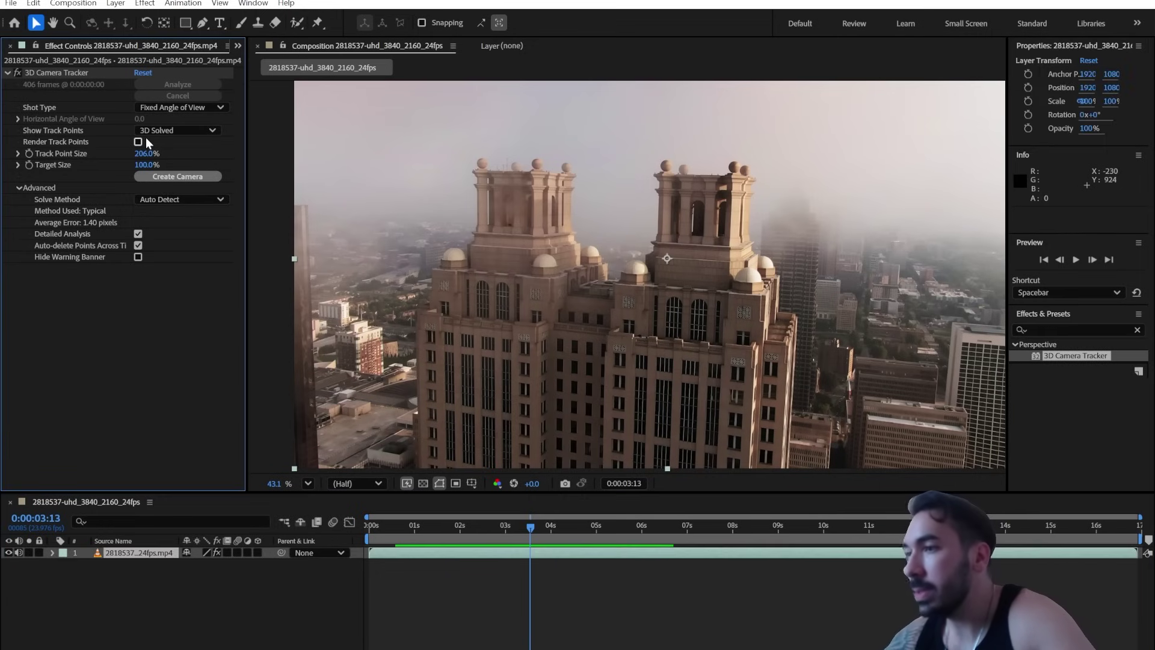
{"action": "key", "text": "space"}
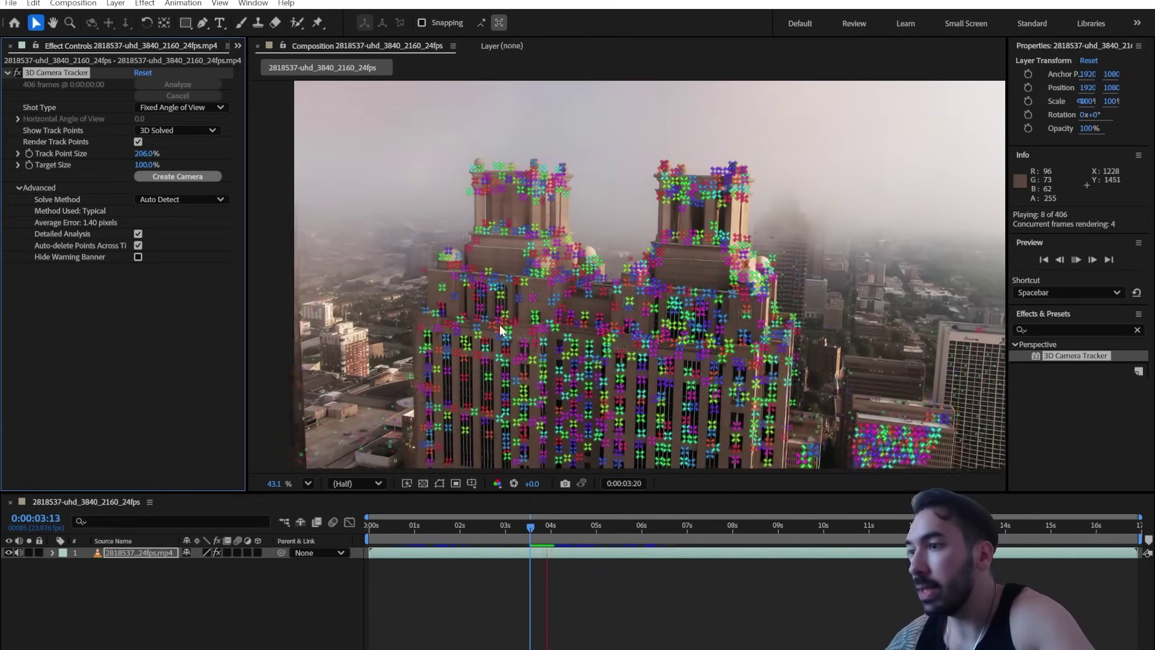
{"action": "key", "text": "space"}
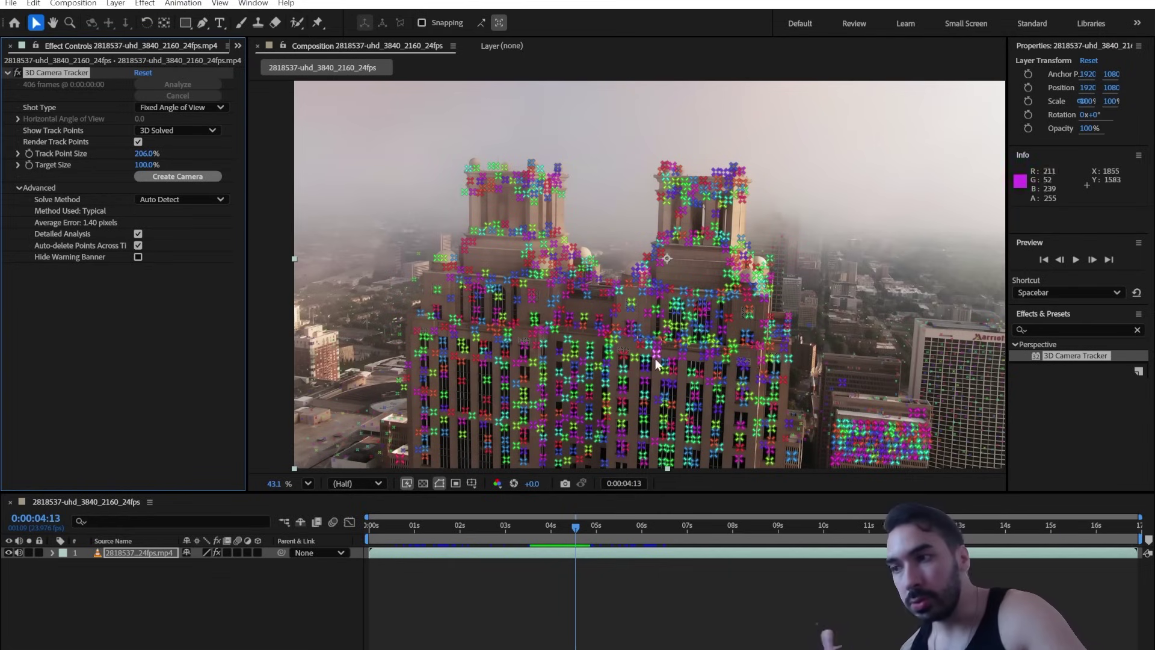
Step: Try selecting track points on the building's front facade and on top of the right tower, and play the footage
{"action": "mouse_move", "coordinate": [620, 425]}
{"action": "left_mouse_down"}
{"action": "mouse_move", "coordinate": [619, 353]}
{"action": "mouse_move", "coordinate": [639, 340]}
{"action": "mouse_move", "coordinate": [707, 345]}
{"action": "mouse_move", "coordinate": [740, 358]}
{"action": "mouse_move", "coordinate": [755, 382]}
{"action": "mouse_move", "coordinate": [758, 420]}
{"action": "mouse_move", "coordinate": [743, 443]}
{"action": "mouse_move", "coordinate": [617, 427]}
{"action": "left_mouse_up"}
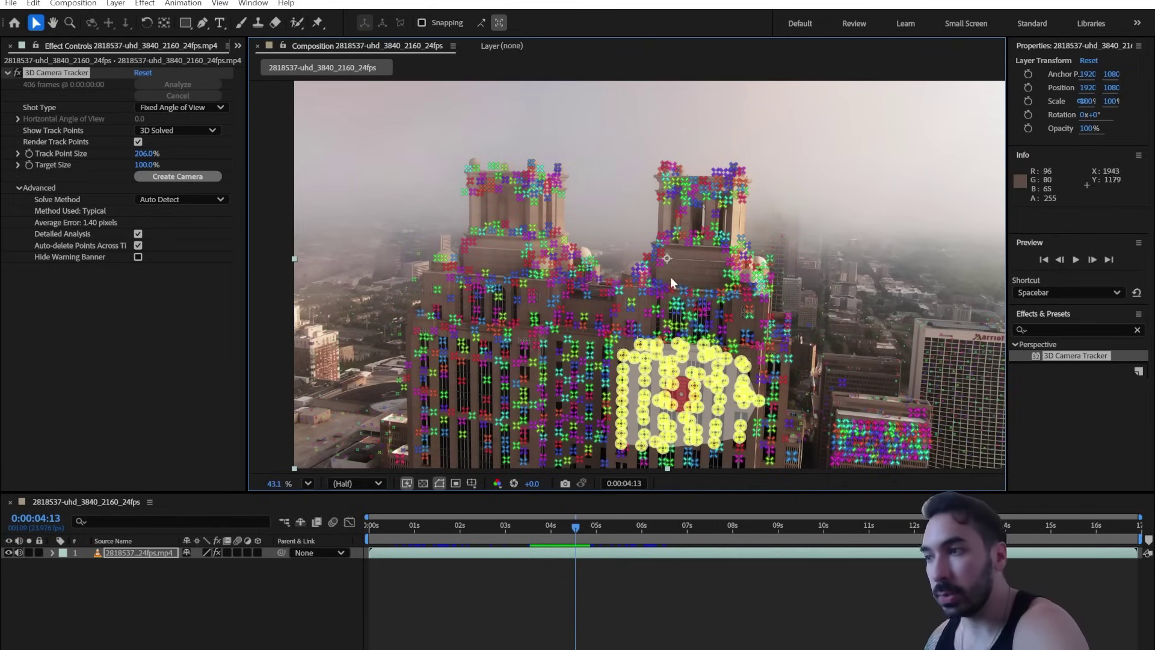
{"action": "mouse_move", "coordinate": [710, 156]}
{"action": "left_mouse_down"}
{"action": "mouse_move", "coordinate": [726, 135]}
{"action": "mouse_move", "coordinate": [605, 244]}
{"action": "mouse_move", "coordinate": [658, 193]}
{"action": "mouse_move", "coordinate": [746, 205]}
{"action": "left_mouse_up"}
{"action": "key", "text": "space"}
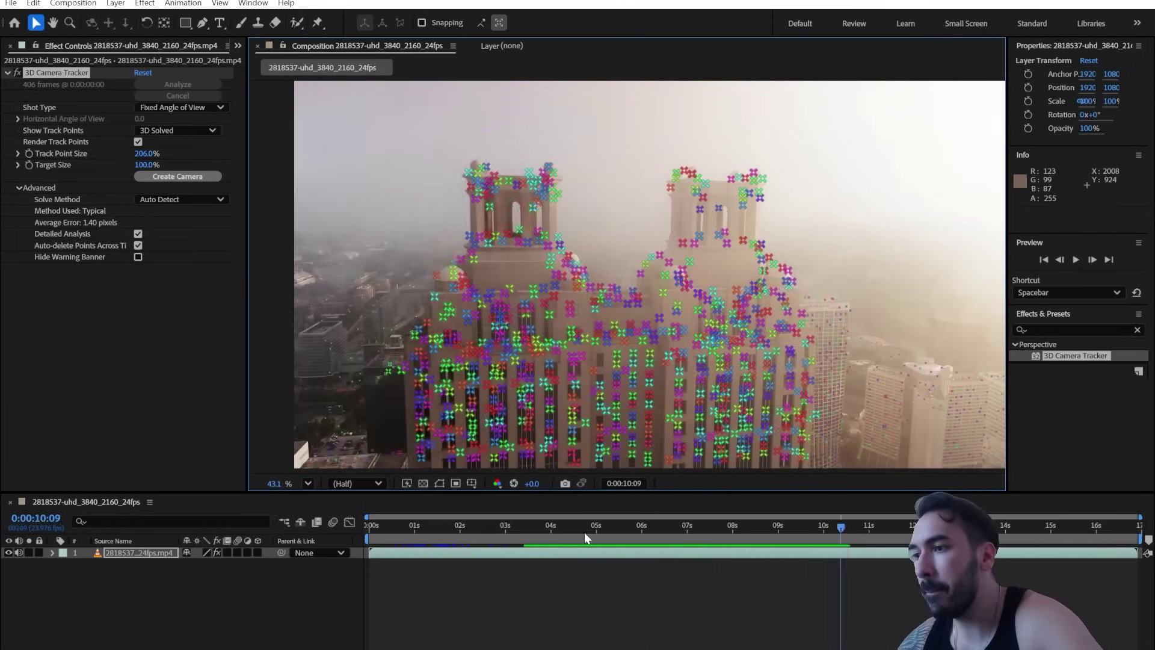
Step: Create a solid and camera from the track points on the facade's lower right at 0:00:03:18, and play the footage to check the tracking
{"action": "left_click", "coordinate": [540, 525]}
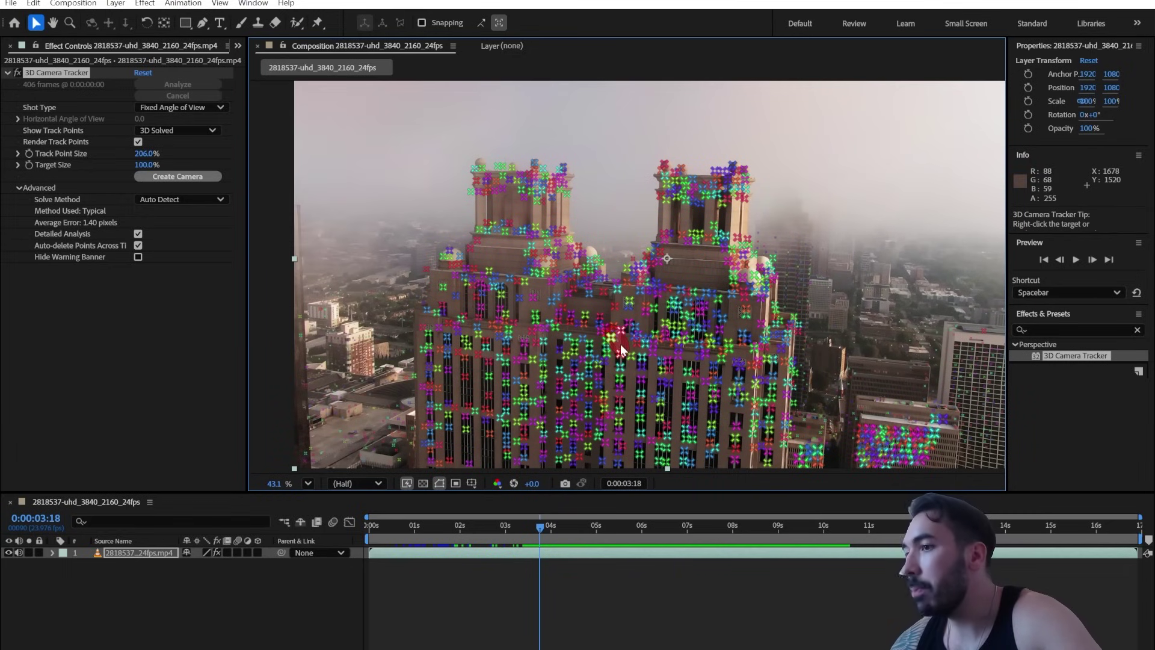
{"action": "mouse_move", "coordinate": [739, 356]}
{"action": "left_mouse_down"}
{"action": "mouse_move", "coordinate": [764, 385]}
{"action": "mouse_move", "coordinate": [746, 467]}
{"action": "mouse_move", "coordinate": [662, 481]}
{"action": "mouse_move", "coordinate": [614, 400]}
{"action": "left_mouse_up"}
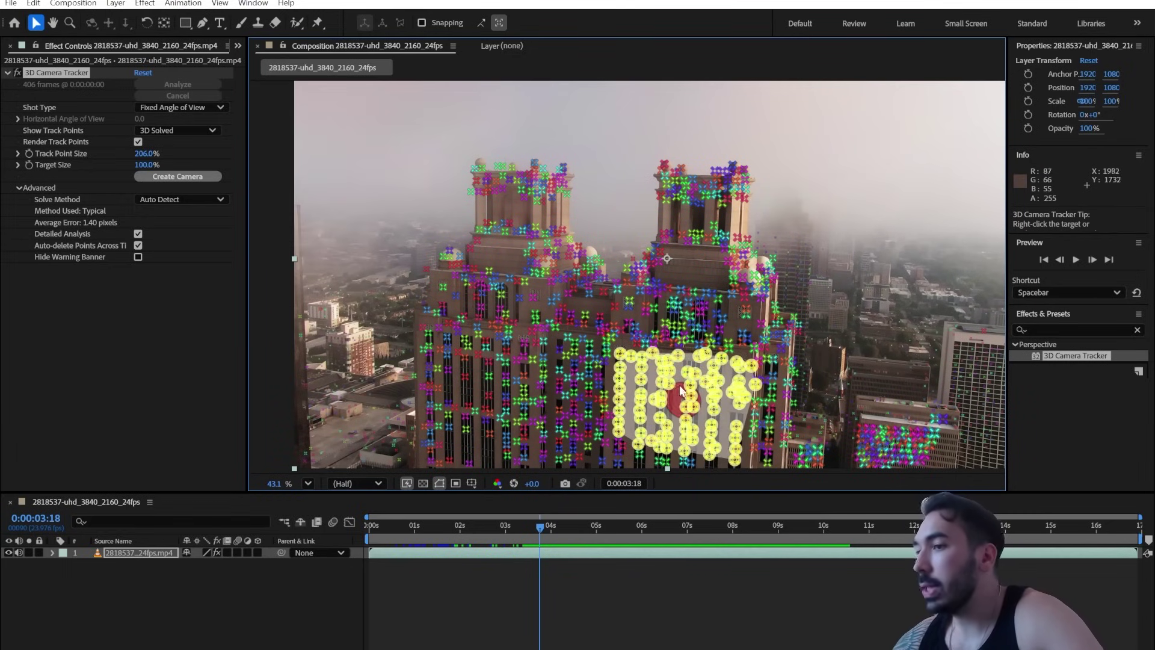
{"action": "right_click", "coordinate": [667, 393]}
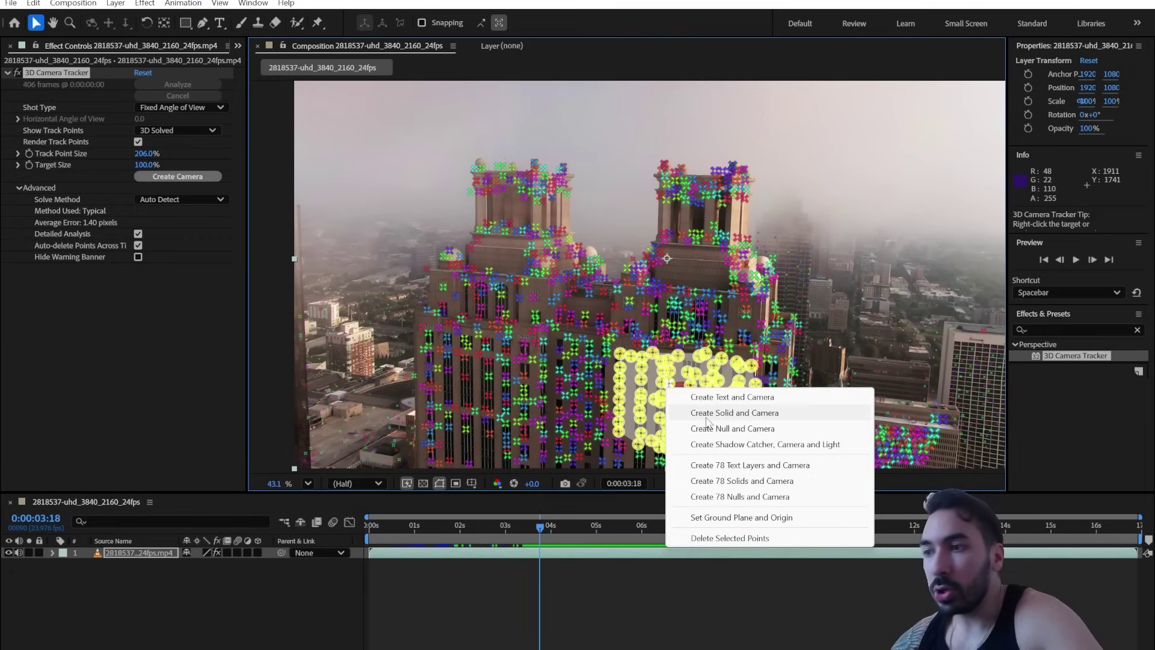
{"action": "left_click", "coordinate": [724, 416]}
{"action": "key", "text": "space"}
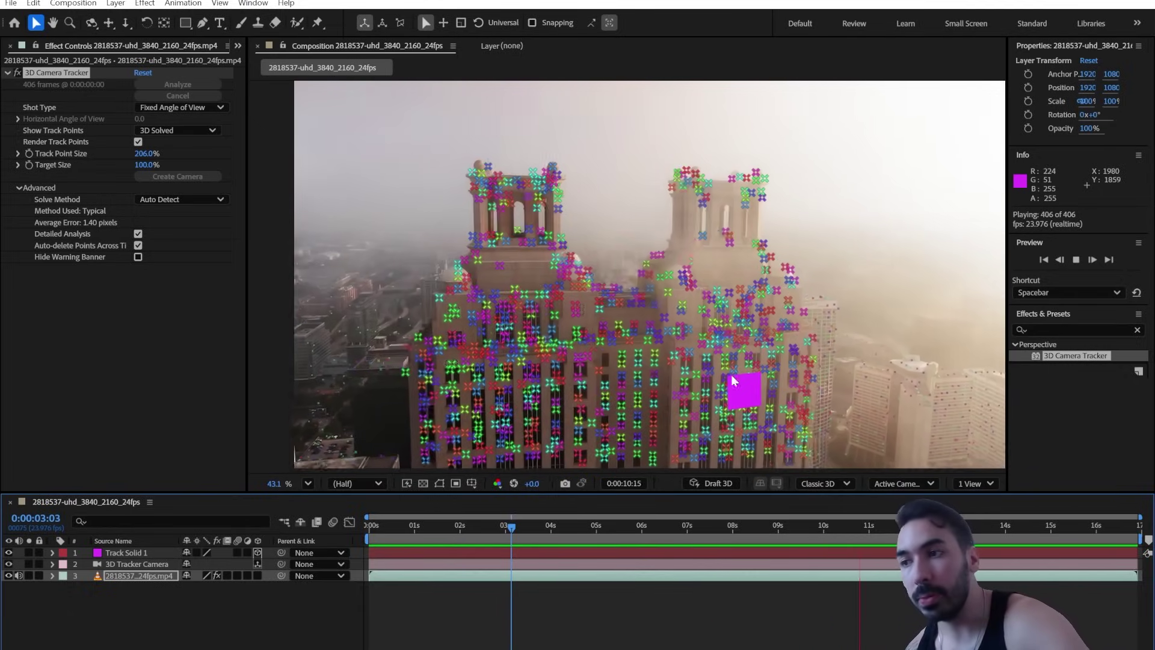
{"action": "key", "text": "space"}
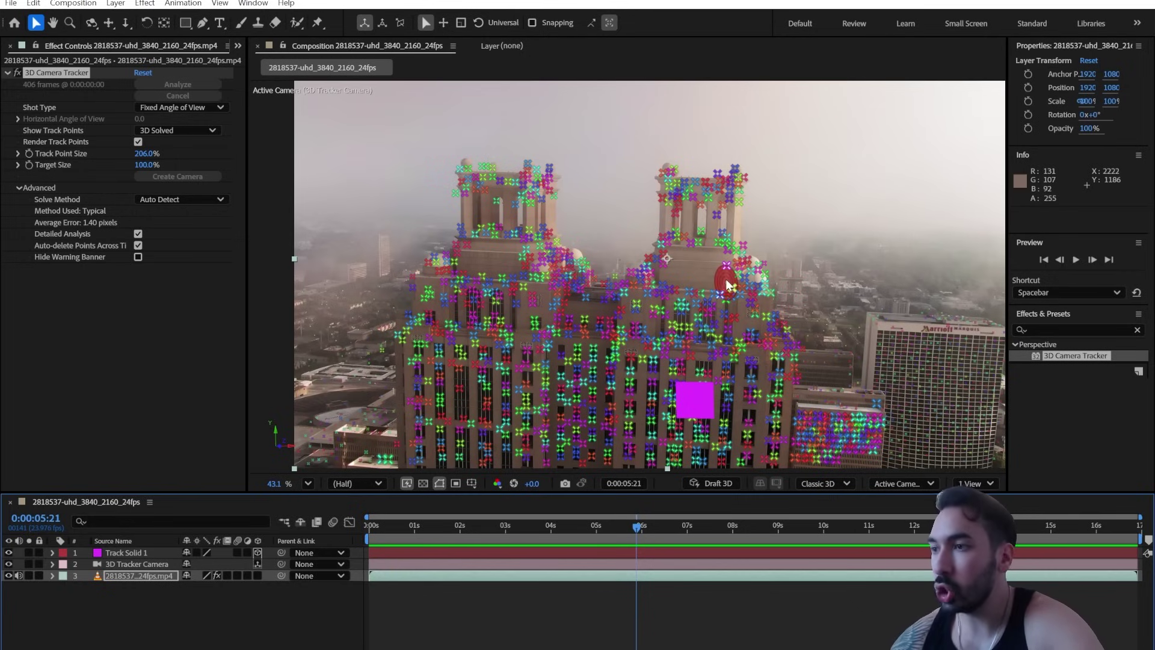
Step: Open the script file installer for adding the composition data export script
{"action": "left_click", "coordinate": [68, 121]}
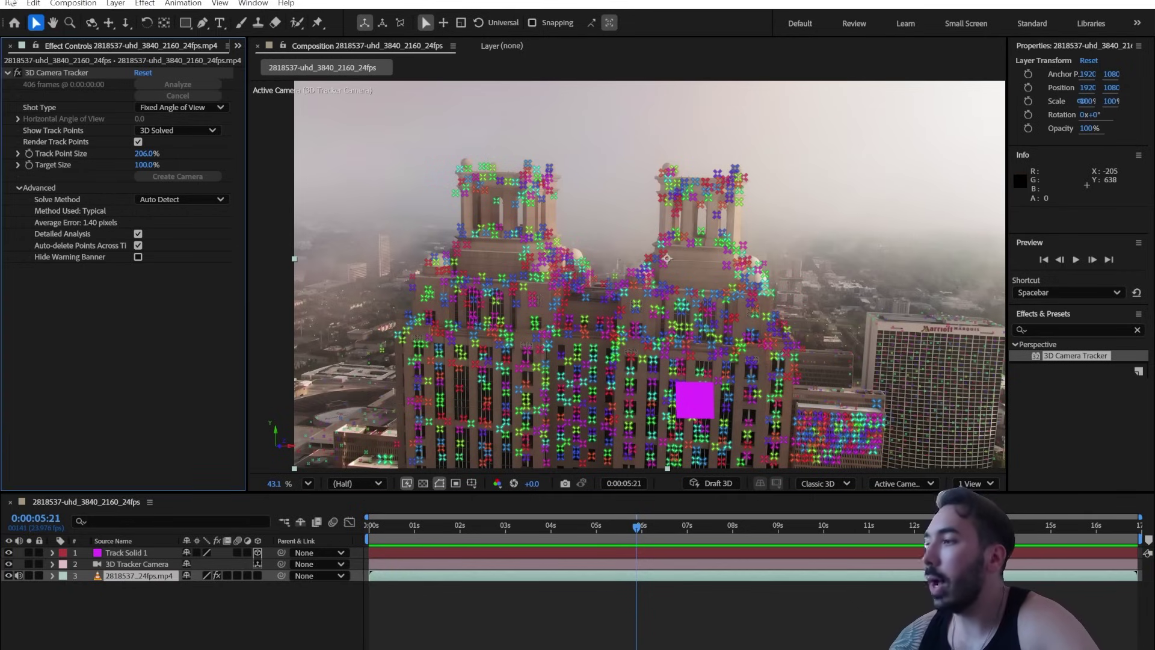
{"action": "left_click", "coordinate": [11, 3]}
{"action": "mouse_move", "coordinate": [93, 390]}
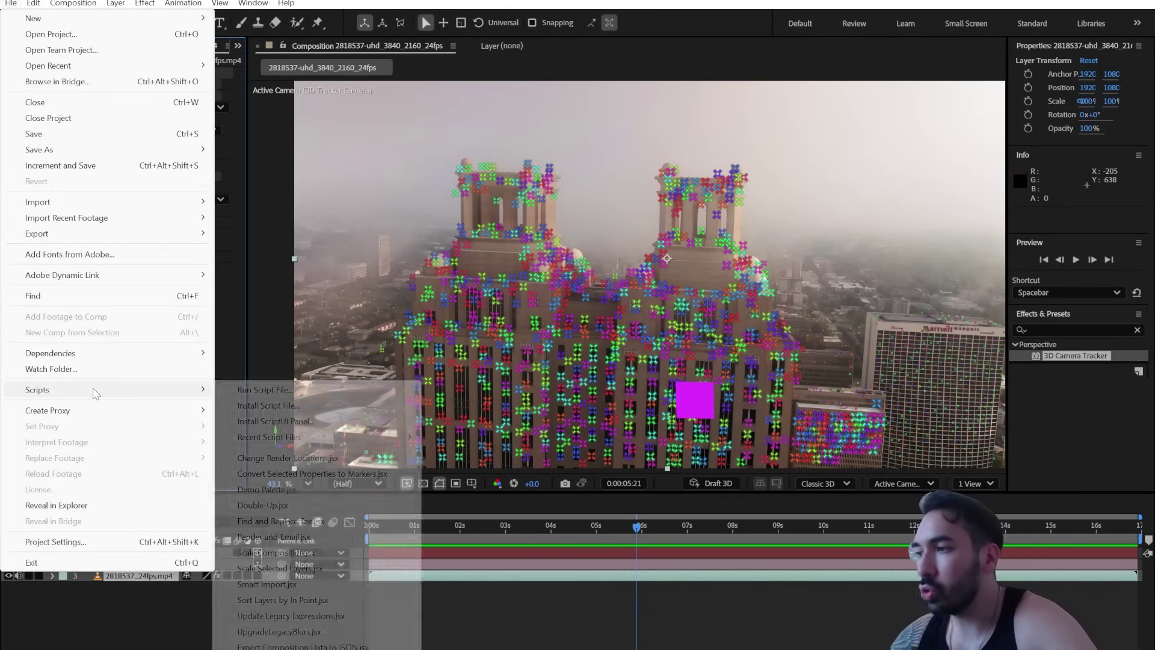
{"action": "left_click", "coordinate": [266, 405]}
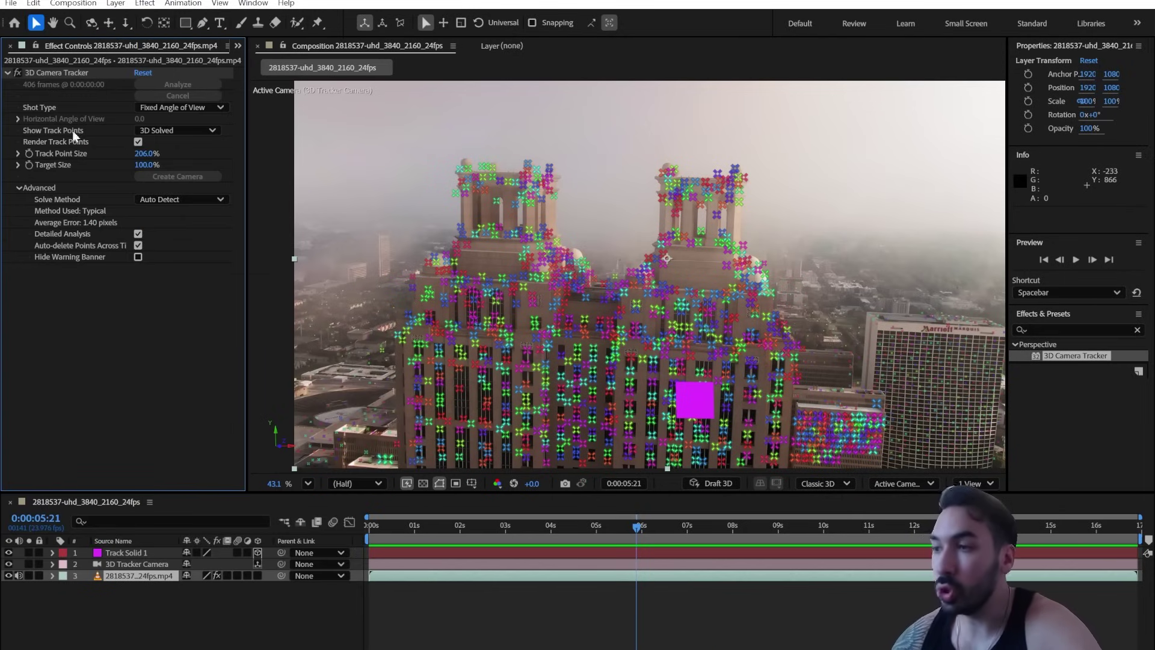
Step: Select all three composition layers and run the Export Composition Data to JSON script on them
{"action": "left_click", "coordinate": [9, 6]}
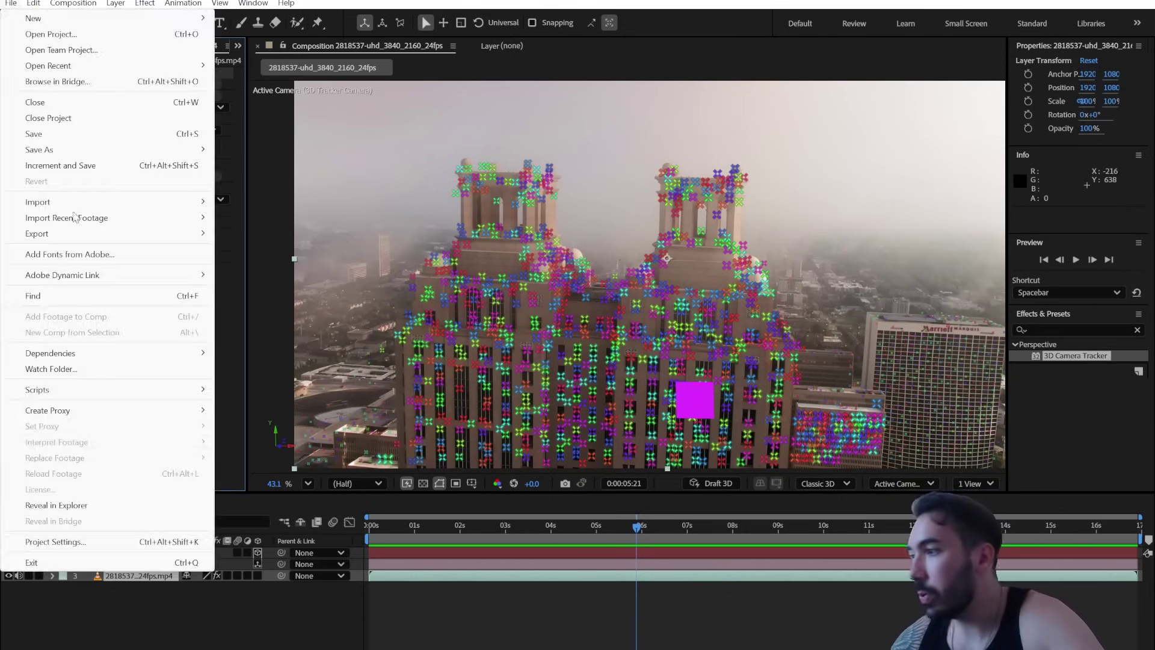
{"action": "mouse_move", "coordinate": [114, 390]}
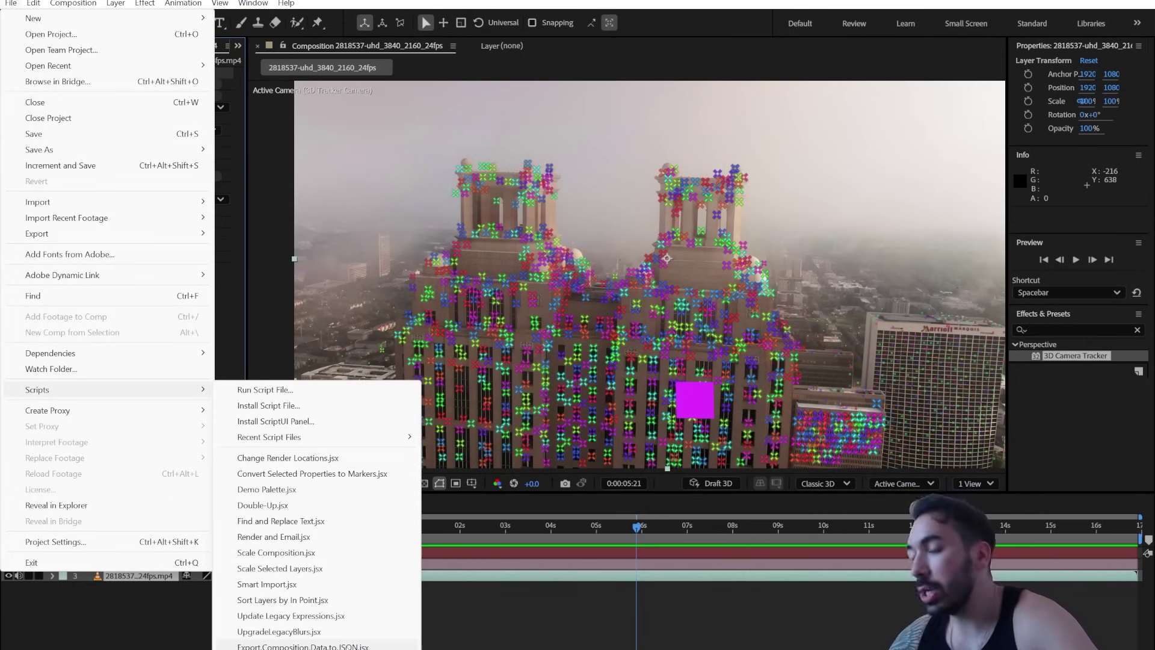
{"action": "left_click", "coordinate": [42, 626]}
{"action": "left_click_drag", "start_coordinate": [37, 630], "coordinate": [186, 555]}
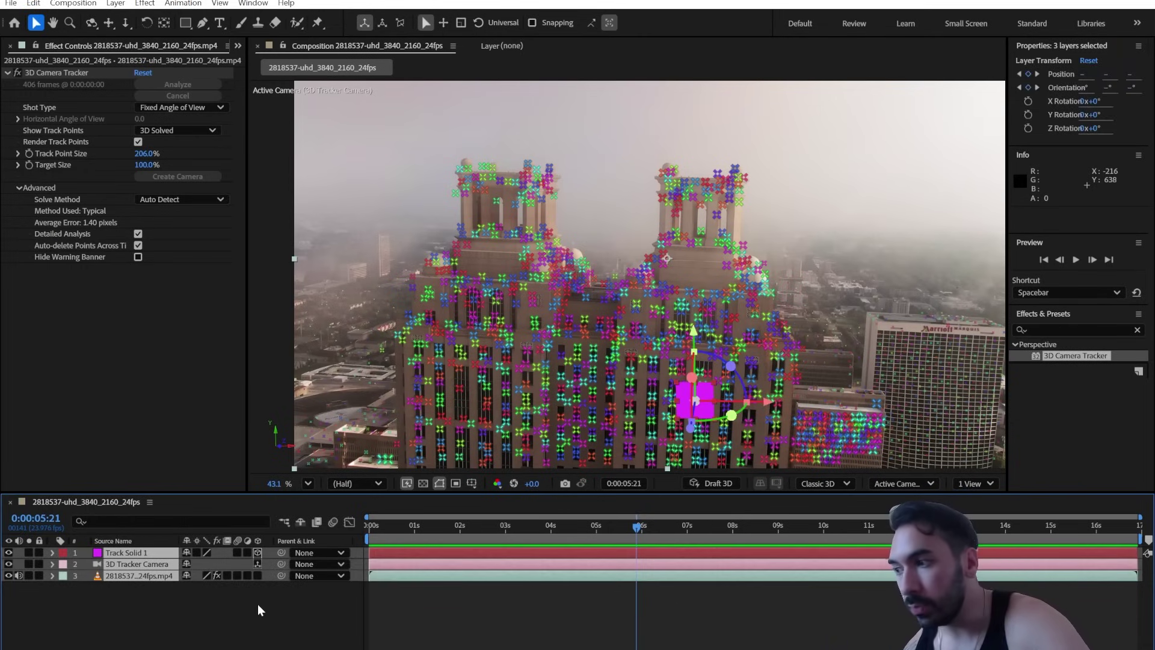
{"action": "left_click_drag", "start_coordinate": [130, 638], "coordinate": [60, 554]}
{"action": "left_click", "coordinate": [11, 4]}
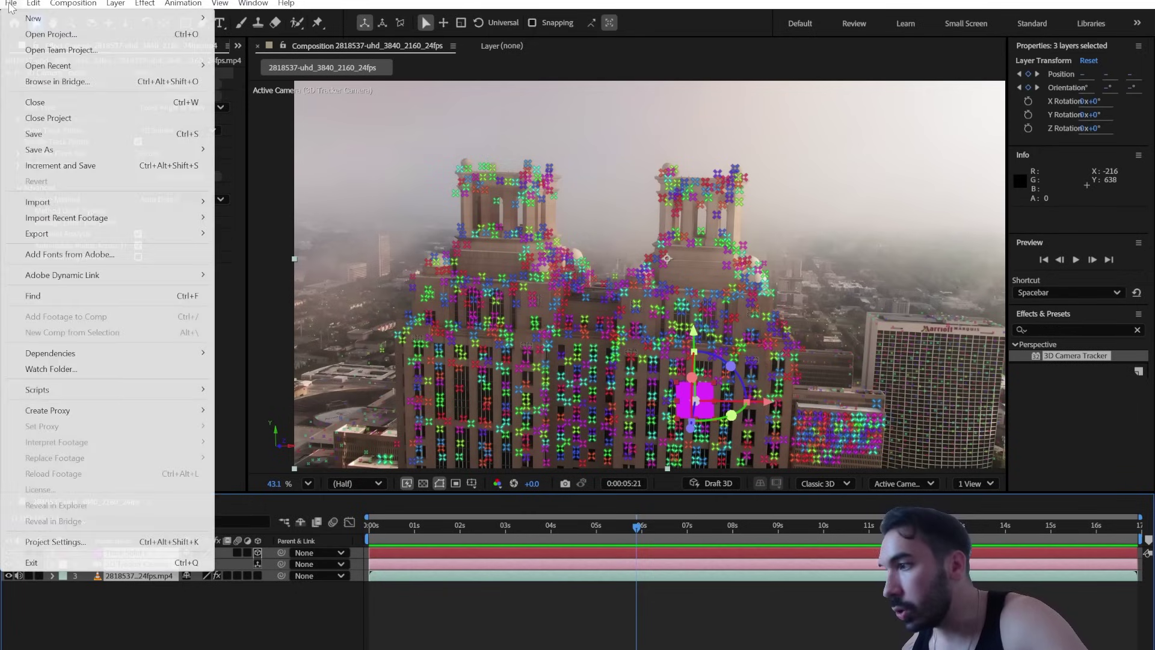
{"action": "mouse_move", "coordinate": [181, 389]}
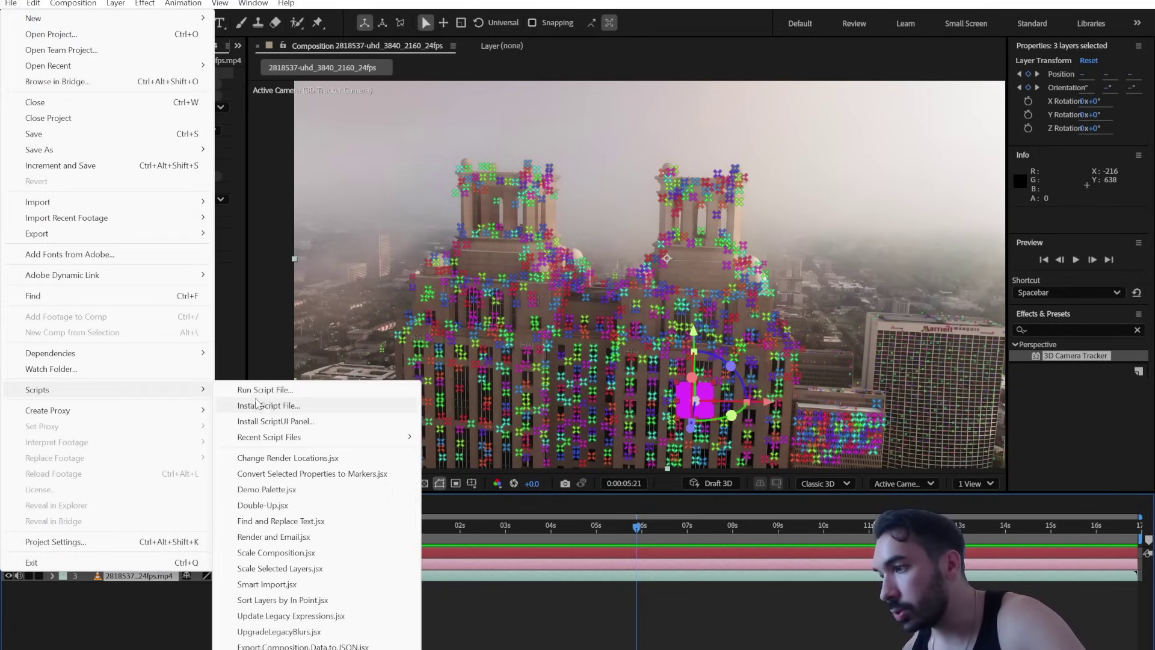
{"action": "left_click", "coordinate": [273, 646]}
{"action": "left_click", "coordinate": [493, 251]}
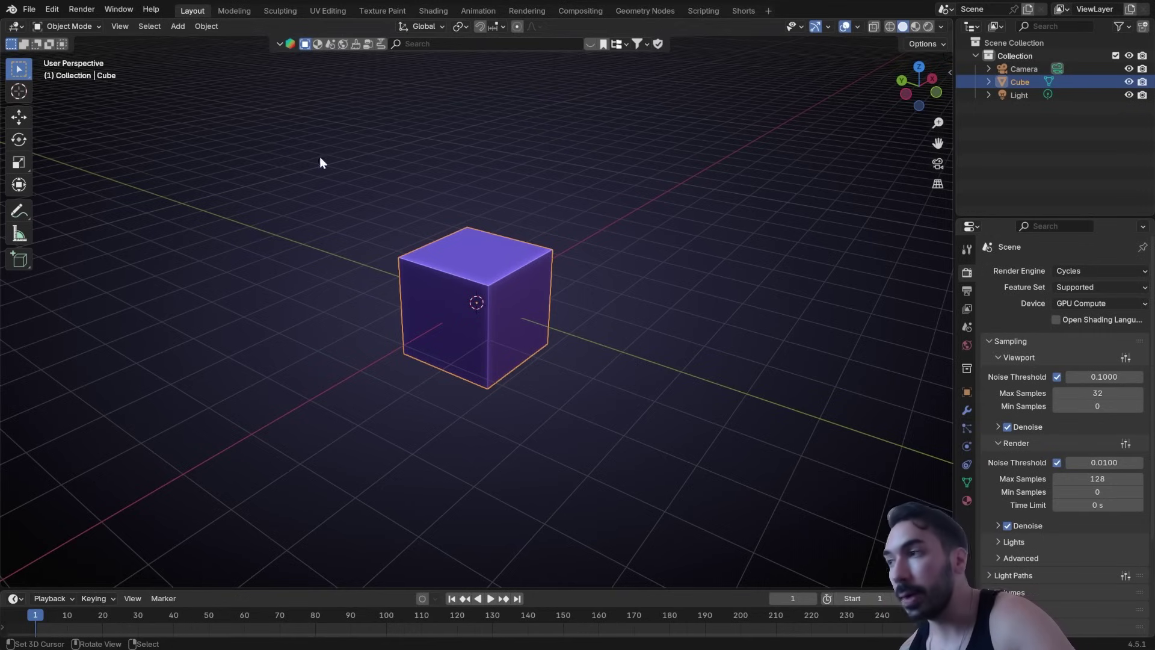
Step: In Blender, install the add-on after_effects_to_blender_import.zip from the Downloads folder
{"action": "left_click", "coordinate": [52, 9]}
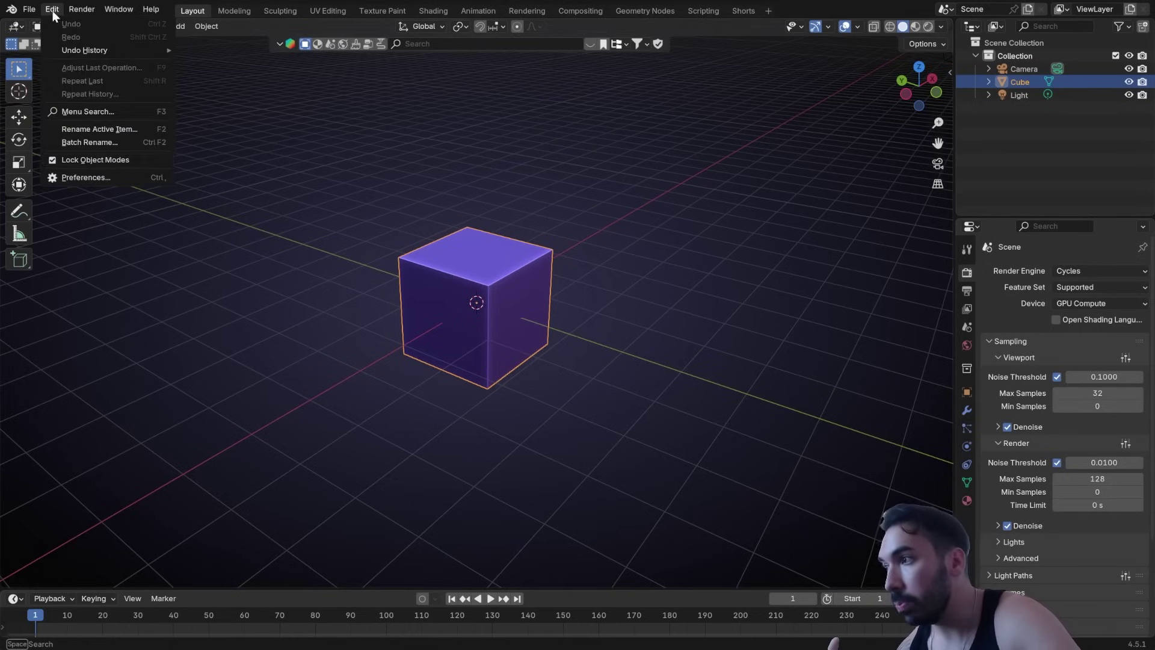
{"action": "left_click", "coordinate": [102, 174]}
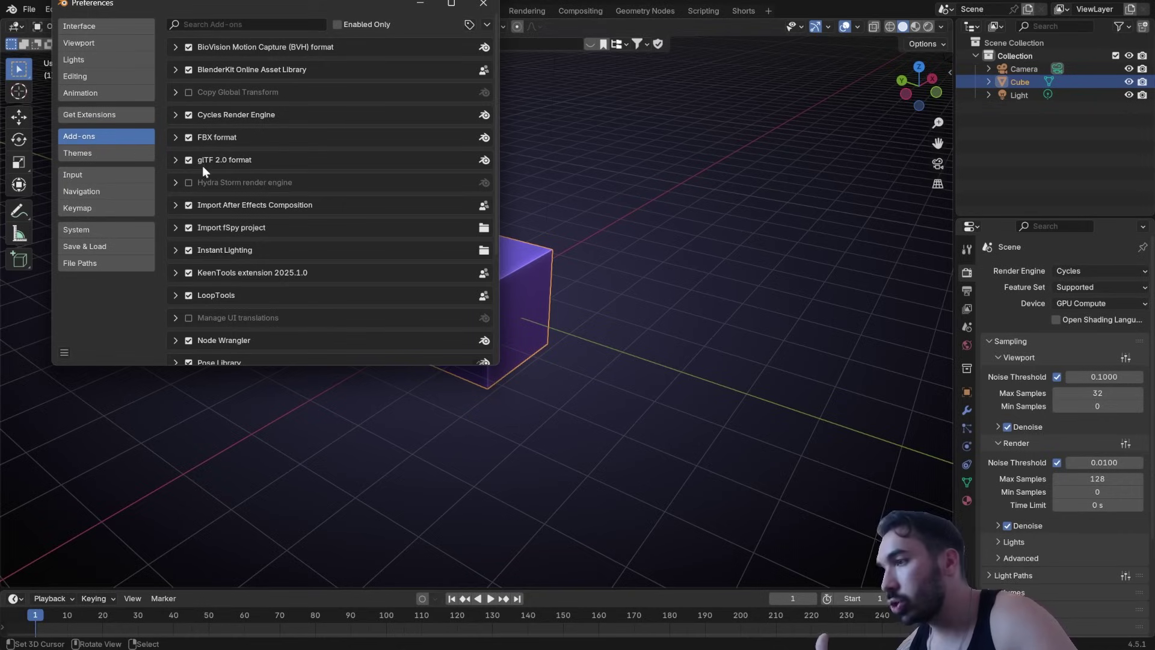
{"action": "left_click", "coordinate": [486, 26]}
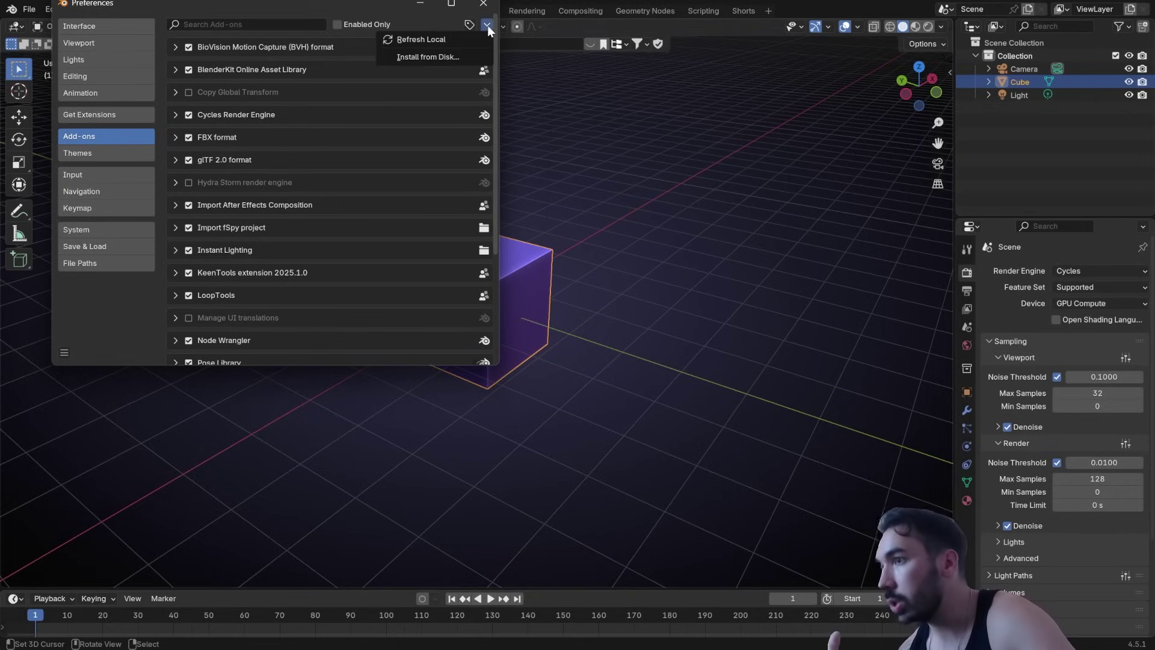
{"action": "left_click", "coordinate": [412, 56]}
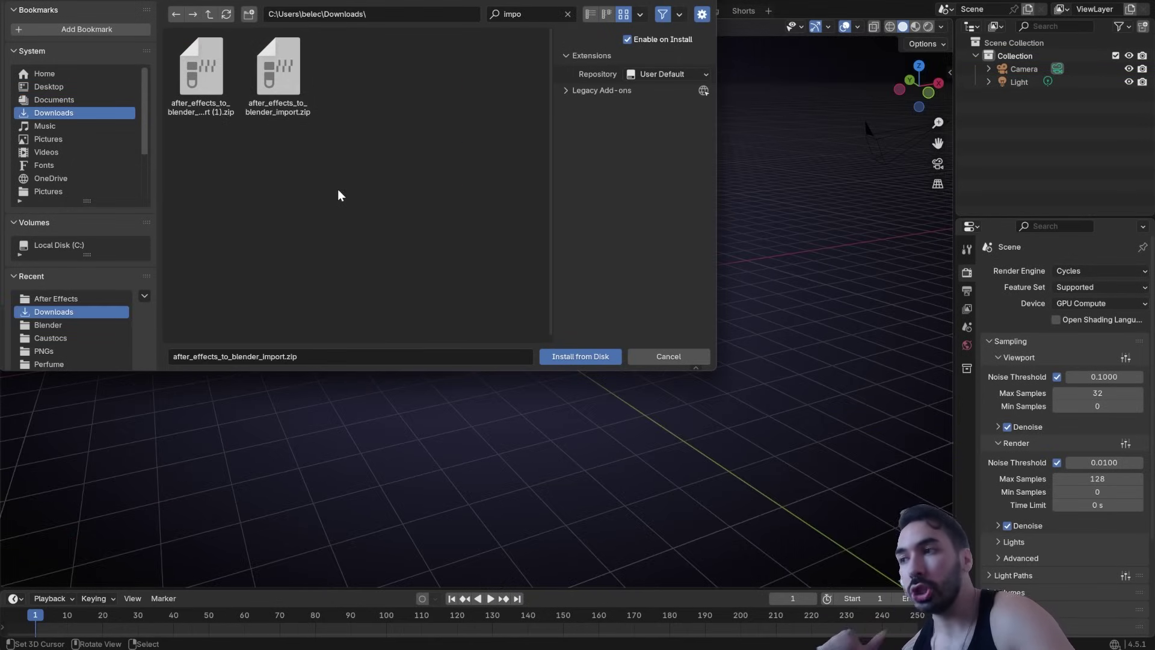
{"action": "left_click", "coordinate": [294, 111]}
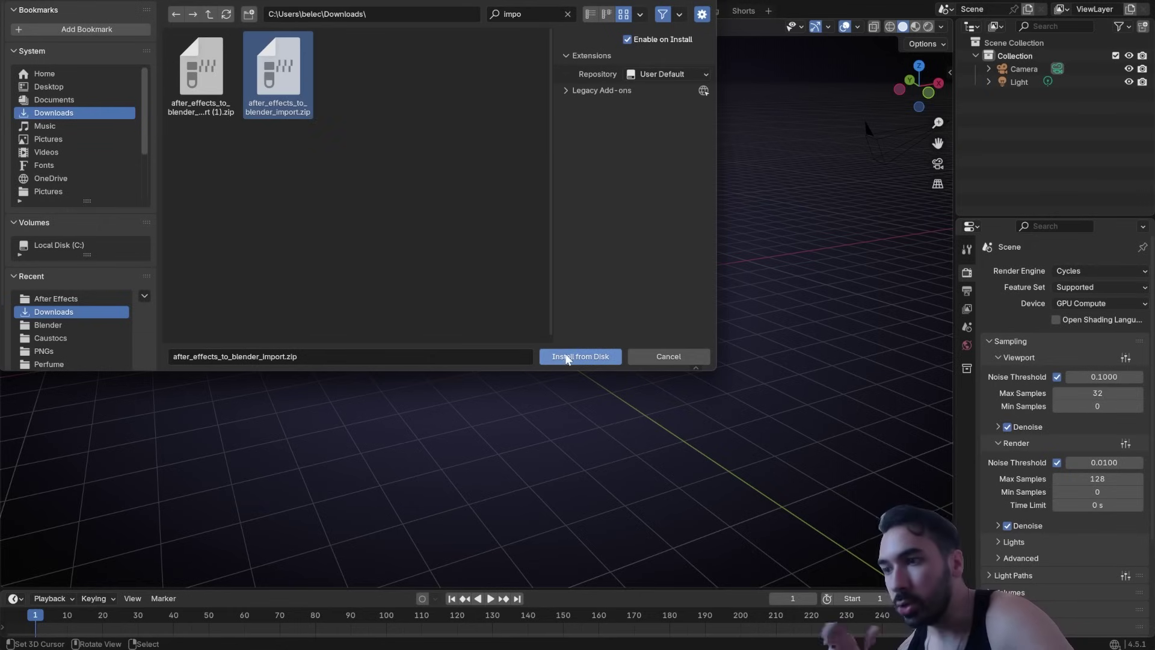
{"action": "left_click", "coordinate": [618, 358]}
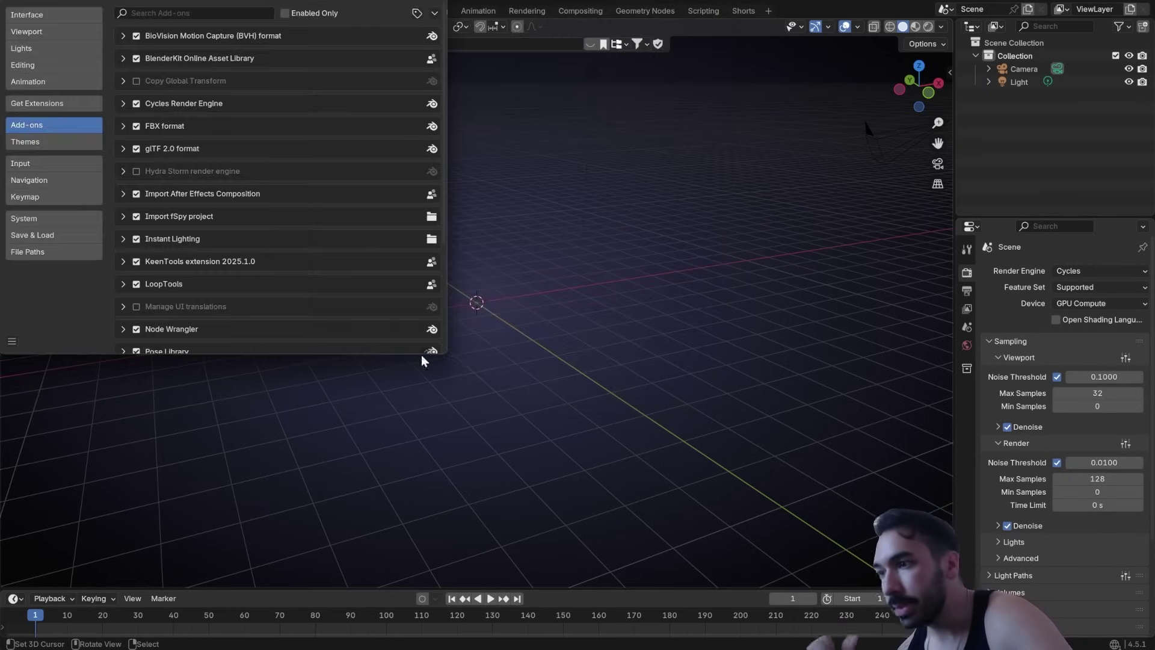
Step: Search the add-ons for "Impor" to check that Import After Effects Composition is enabled, and close the preferences
{"action": "left_click", "coordinate": [221, 12]}
{"action": "type", "text": "Impor"}
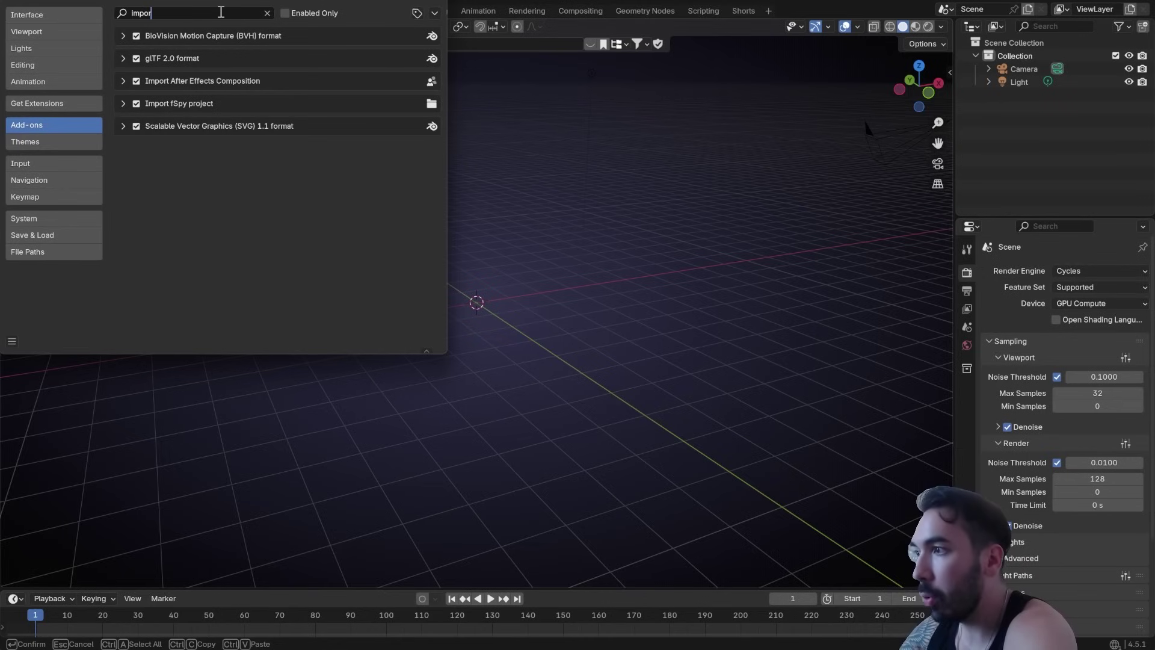
{"action": "key", "text": "Return"}
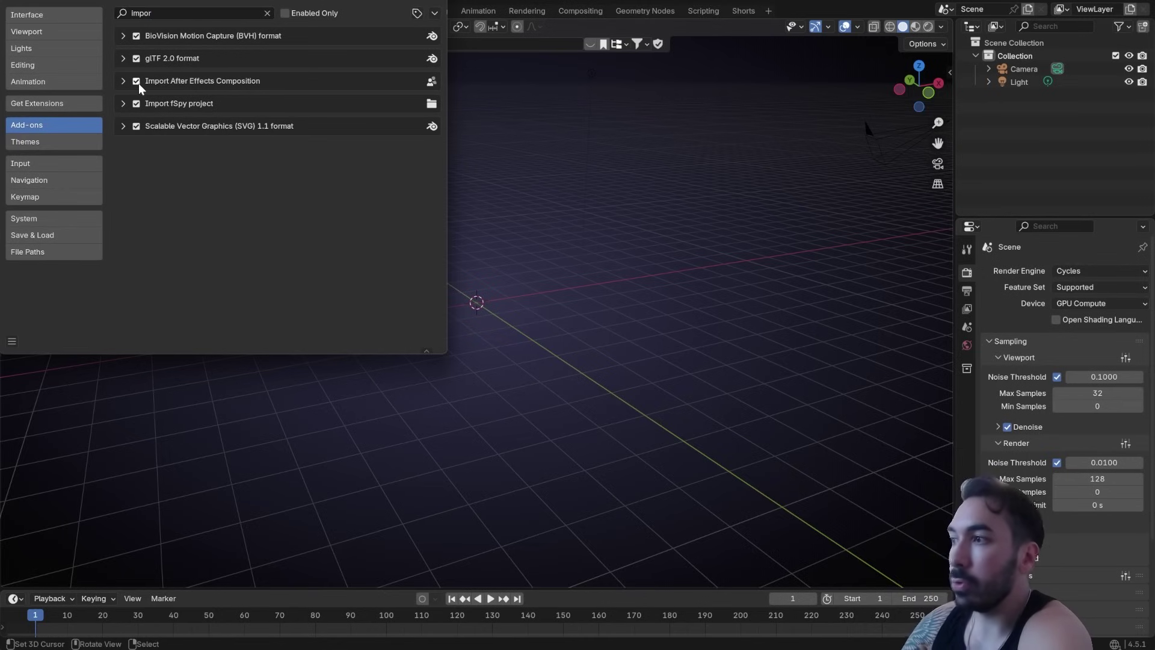
{"action": "left_click", "coordinate": [476, 179]}
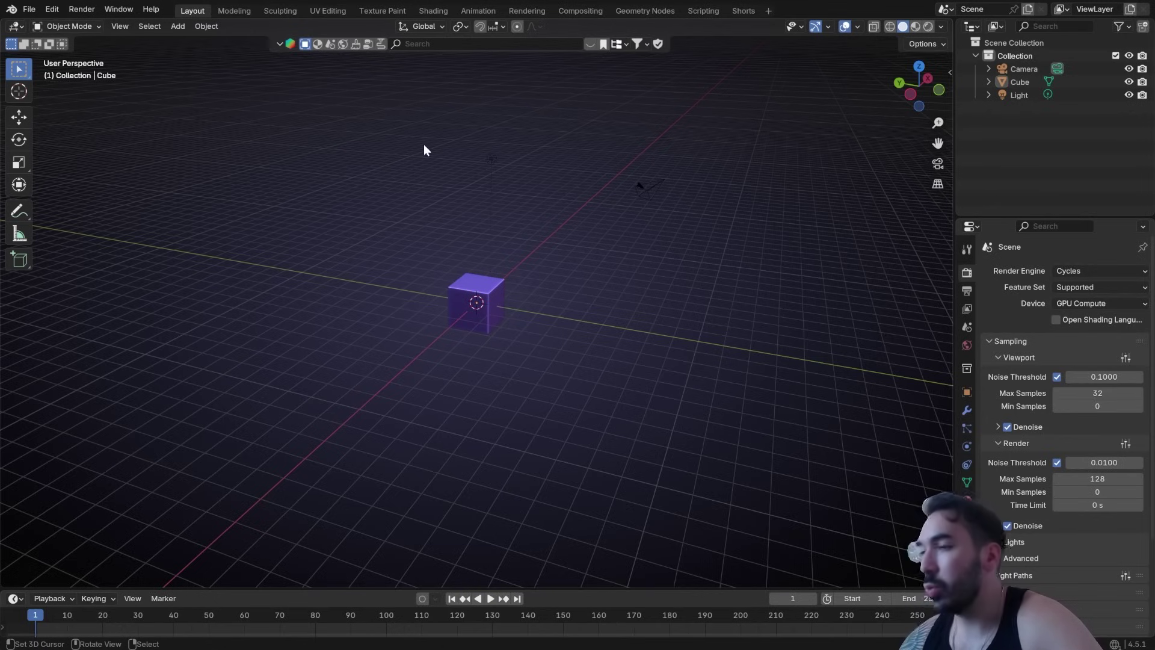
Step: Delete the default camera, cube and light from the scene
{"action": "key", "text": "a"}
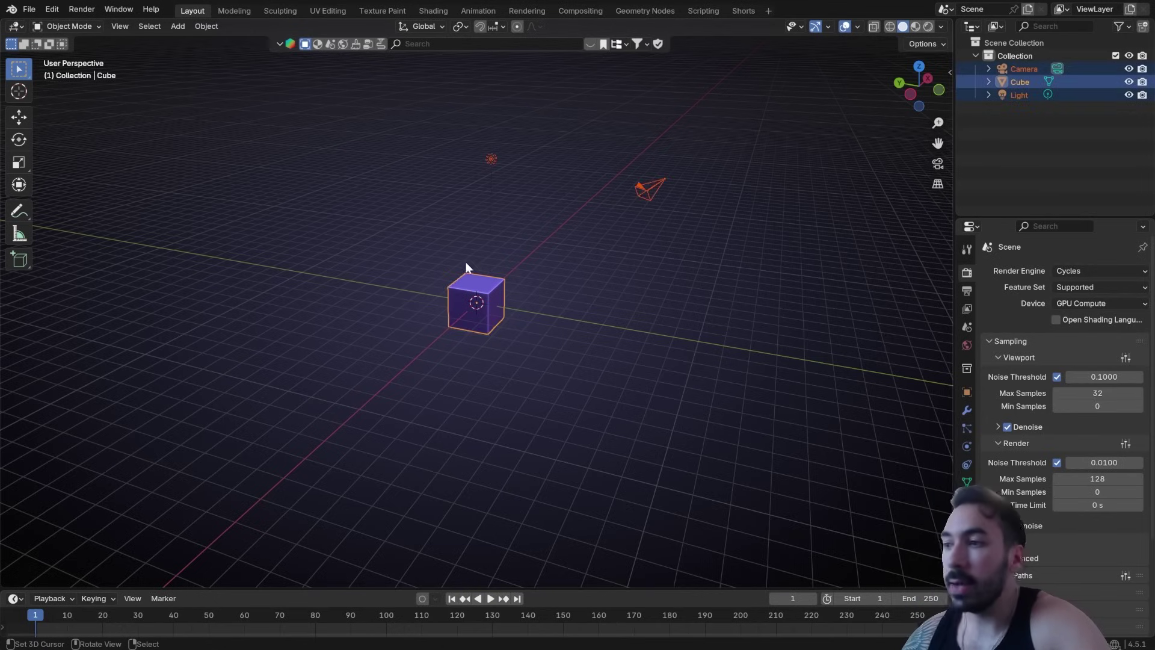
{"action": "key", "text": "x"}
{"action": "left_click", "coordinate": [436, 224]}
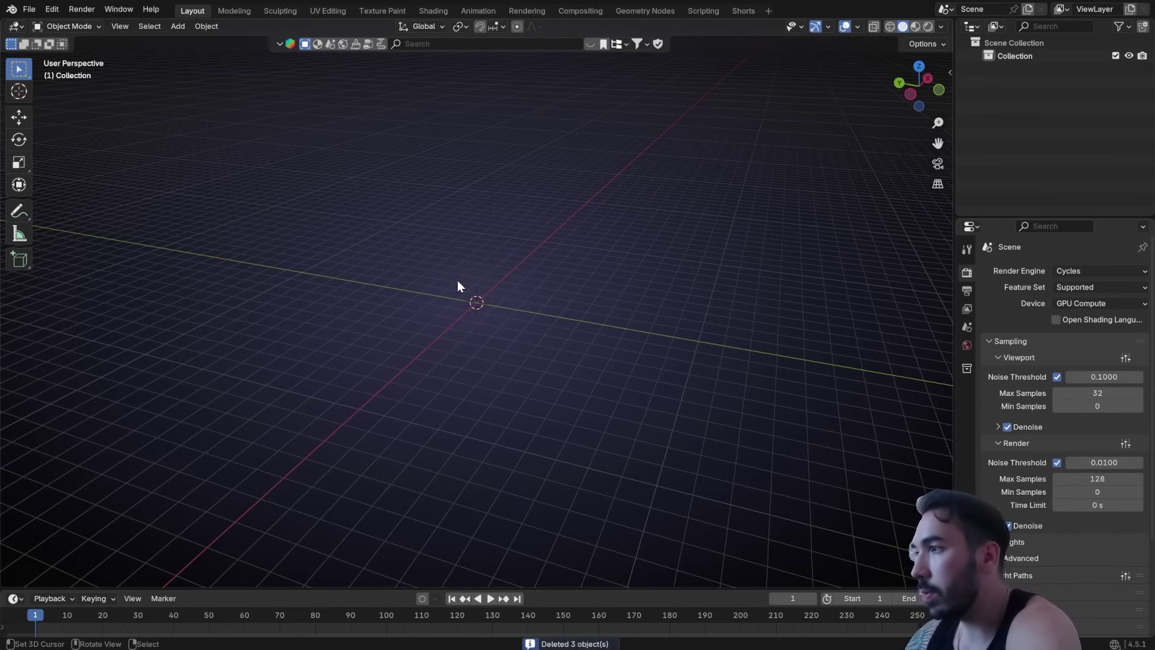
Step: Import Building Tracking.json as After Effects composition data with a scale factor of 0.01
{"action": "left_click", "coordinate": [29, 9]}
{"action": "mouse_move", "coordinate": [82, 196]}
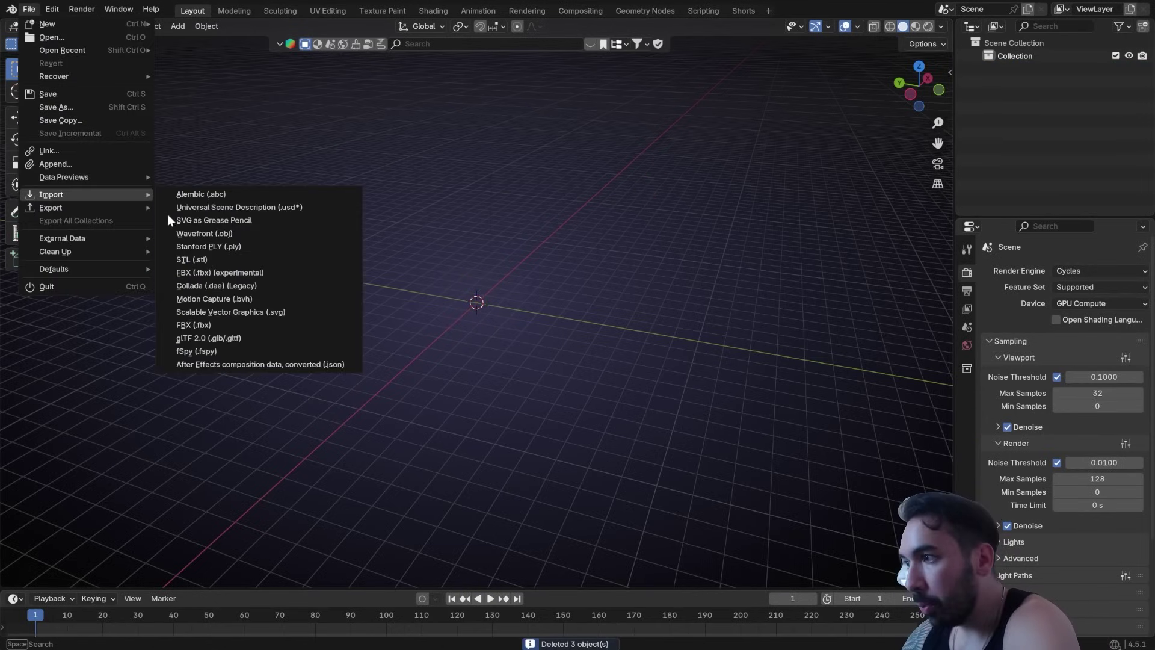
{"action": "left_click", "coordinate": [248, 365]}
{"action": "double_click", "coordinate": [425, 204]}
{"action": "left_click", "coordinate": [437, 224]}
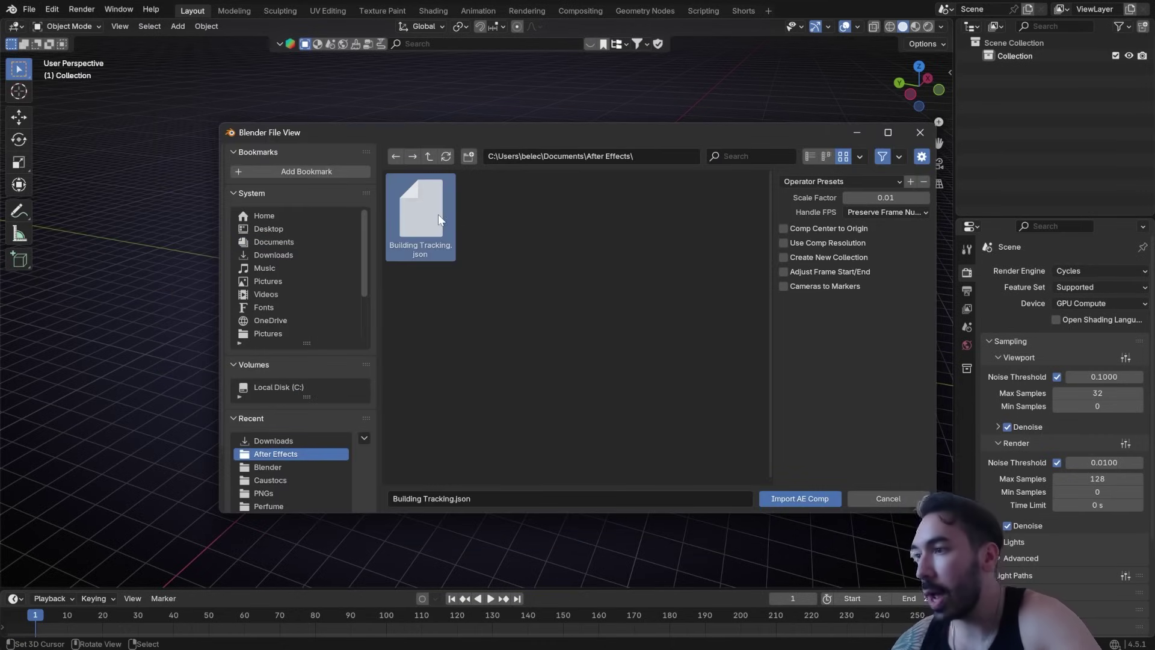
{"action": "double_click", "coordinate": [425, 201]}
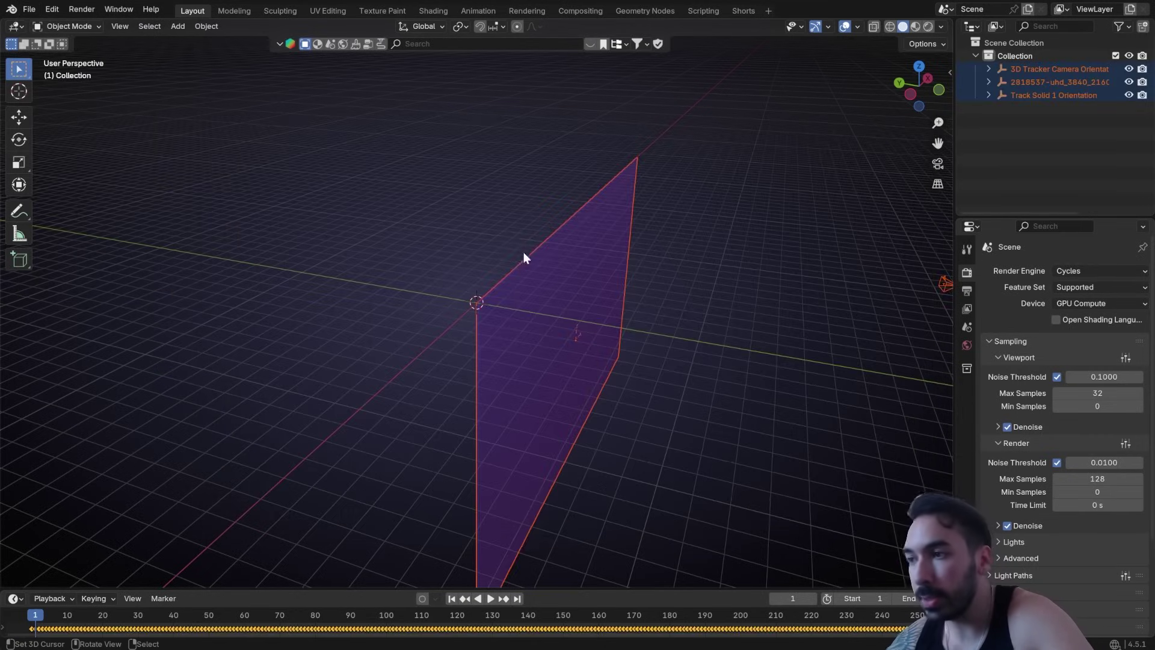
Step: Play the imported animation to examine the tracker camera's motion relative to the planes, and select the 3D Tracker Camera
{"action": "middle_click_drag", "start_coordinate": [524, 252], "coordinate": [572, 360]}
{"action": "middle_click_drag", "start_coordinate": [340, 566], "coordinate": [594, 436]}
{"action": "key", "text": "space"}
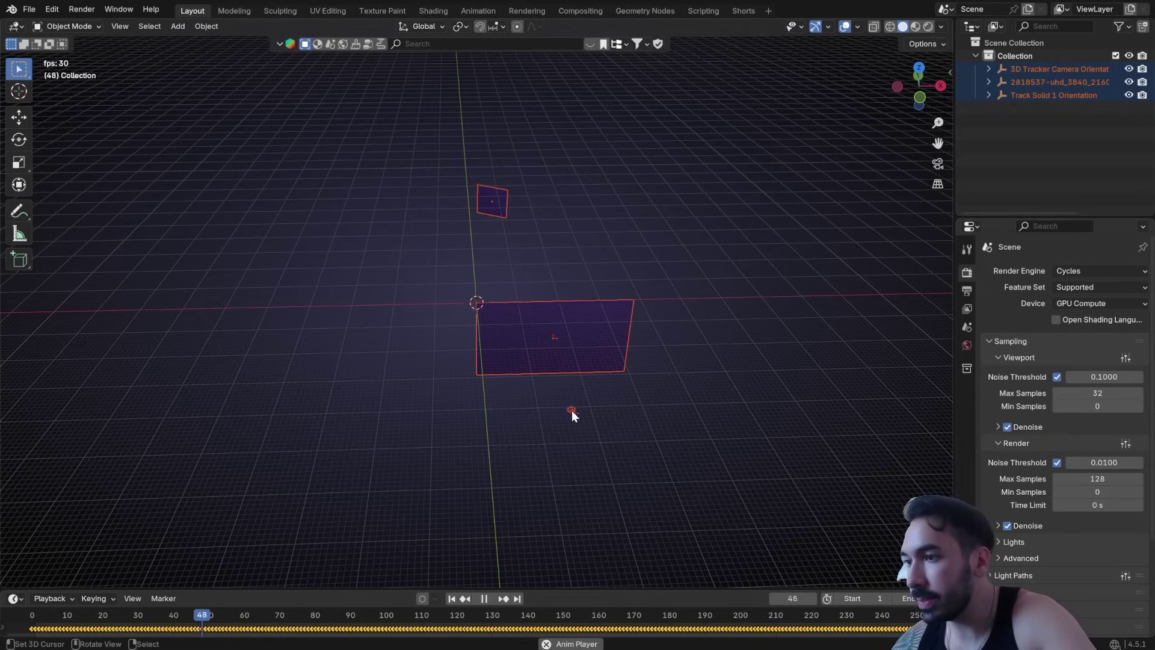
{"action": "left_click", "coordinate": [452, 399]}
{"action": "key", "text": "space"}
{"action": "middle_click_drag", "start_coordinate": [451, 400], "coordinate": [486, 417]}
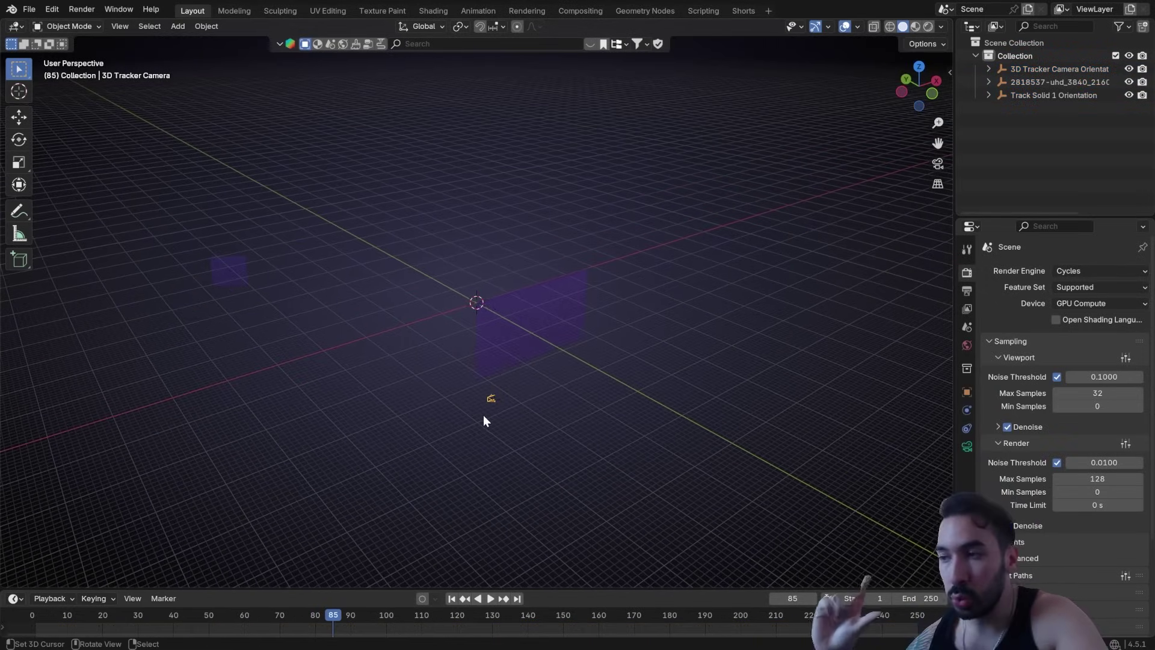
Step: Select the imported footage plane and check it through the tracker camera while scrubbing the timeline to frame 48
{"action": "left_click", "coordinate": [224, 269]}
{"action": "middle_click_drag", "start_coordinate": [224, 269], "coordinate": [253, 262]}
{"action": "middle_click_drag", "start_coordinate": [393, 311], "coordinate": [311, 323]}
{"action": "key", "text": "shift+Left"}
{"action": "left_click", "coordinate": [310, 323]}
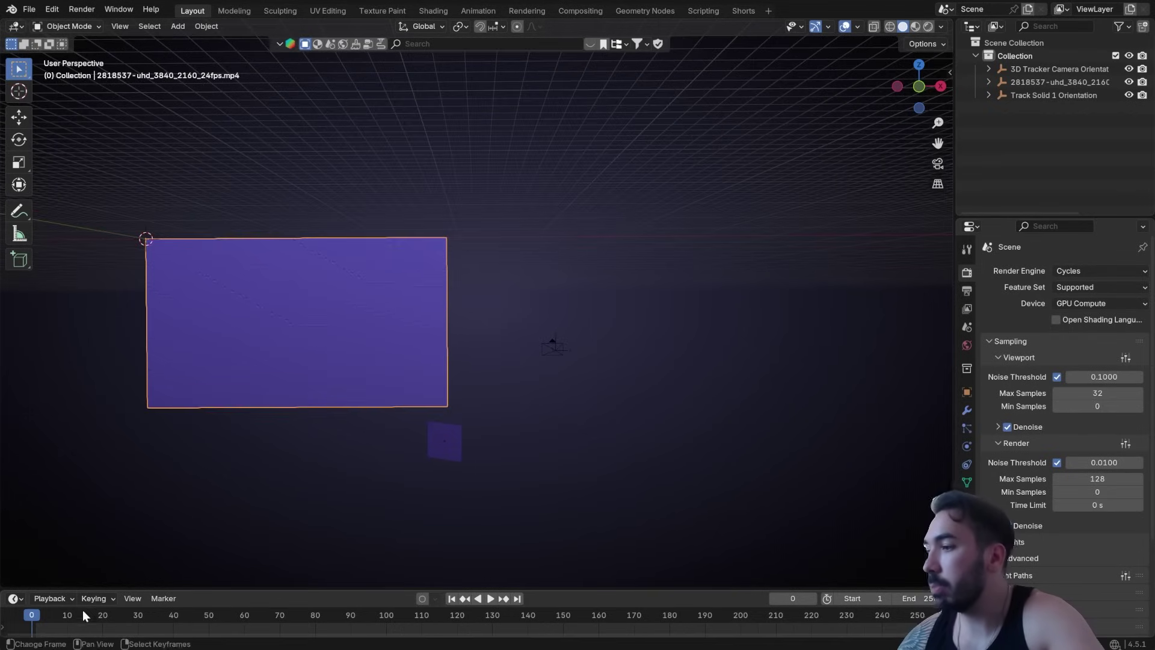
{"action": "left_click", "coordinate": [117, 614]}
{"action": "key", "text": "KP_0"}
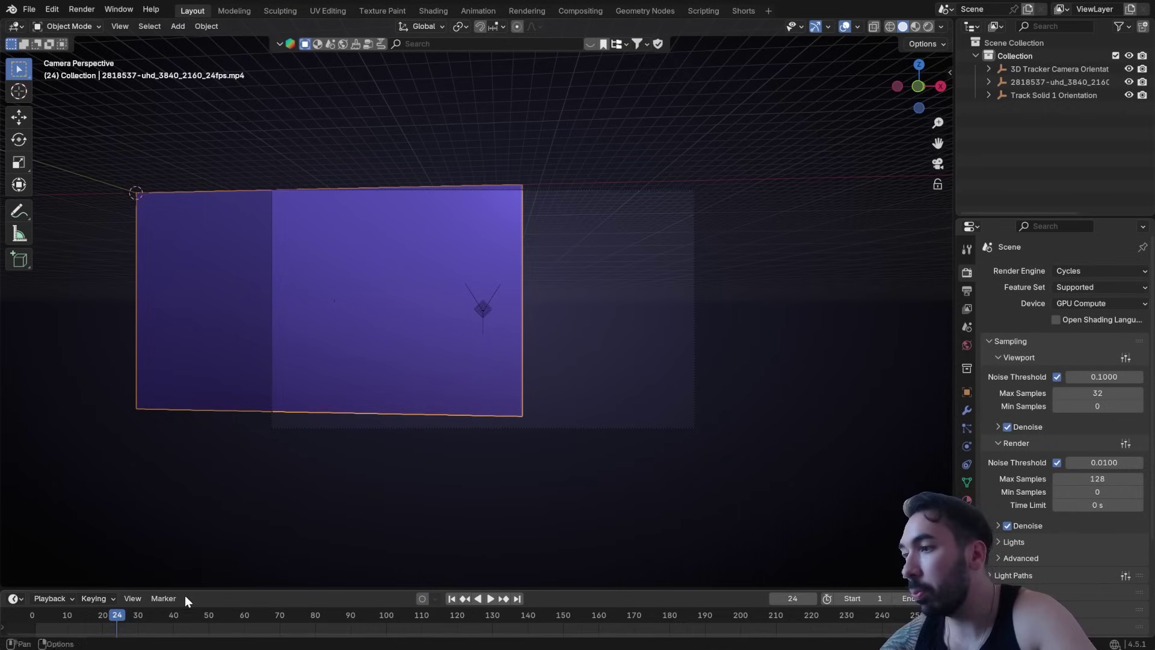
{"action": "left_click_drag", "start_coordinate": [117, 626], "coordinate": [203, 630]}
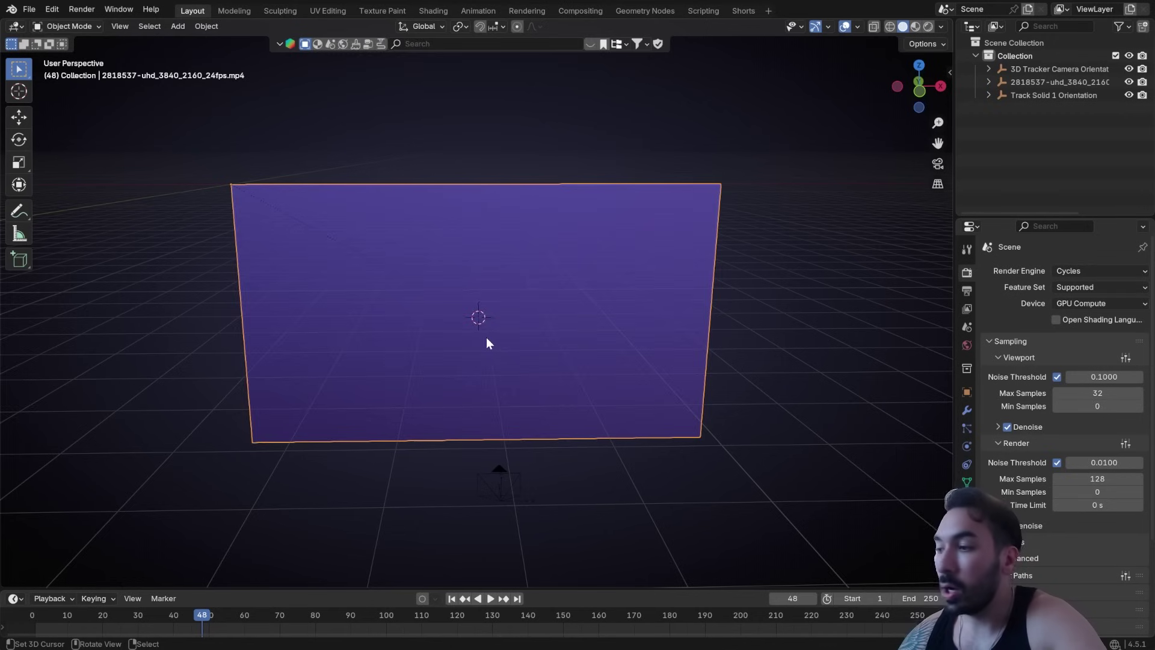
Step: Inset the footage plane's face and delete the inner face's vertices so only the plane's outline is left
{"action": "key", "text": "Tab"}
{"action": "middle_click_drag", "start_coordinate": [439, 308], "coordinate": [459, 313]}
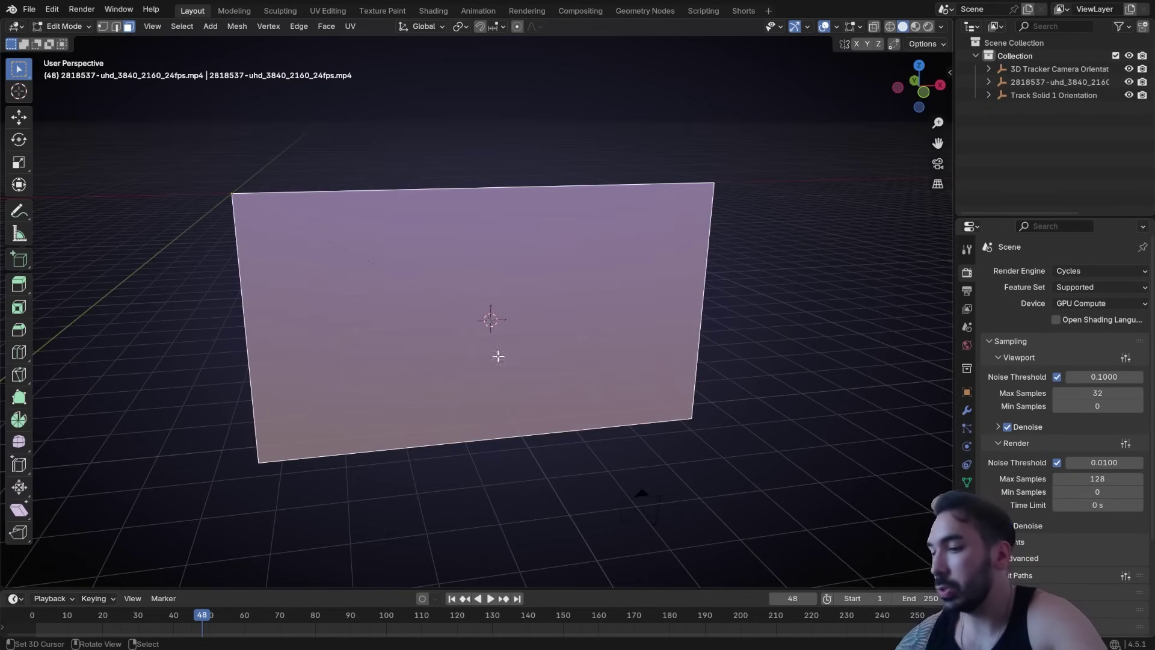
{"action": "key", "text": "i"}
{"action": "left_click", "coordinate": [673, 453]}
{"action": "key", "text": "x"}
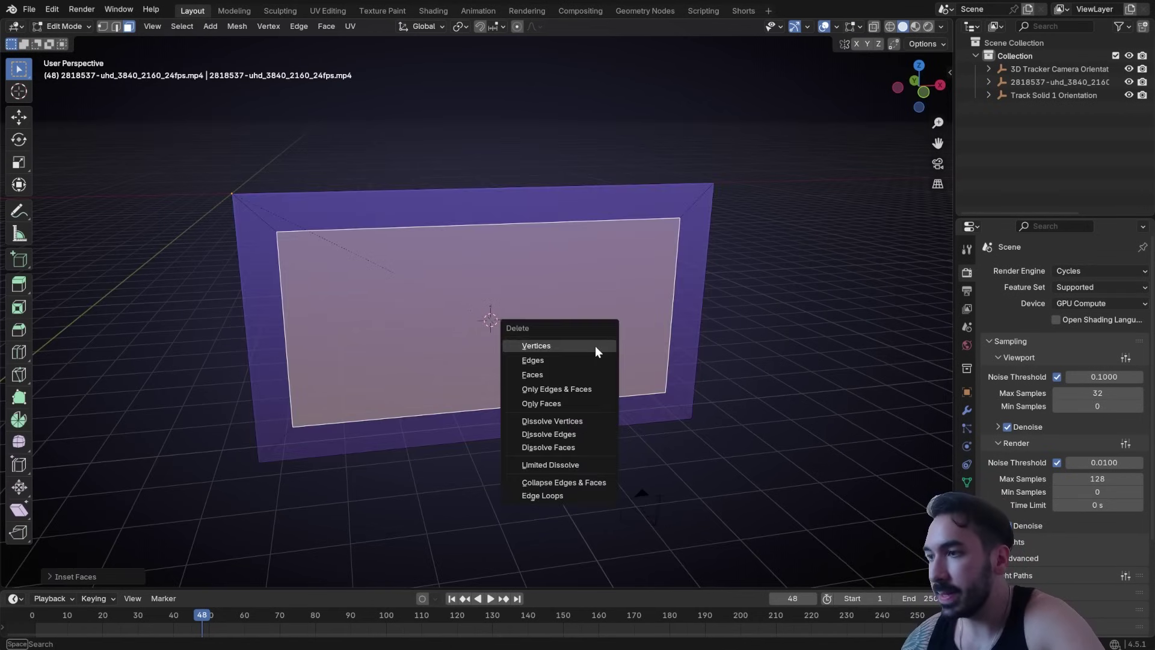
{"action": "left_click", "coordinate": [550, 345]}
{"action": "key", "text": "1"}
{"action": "key", "text": "a"}
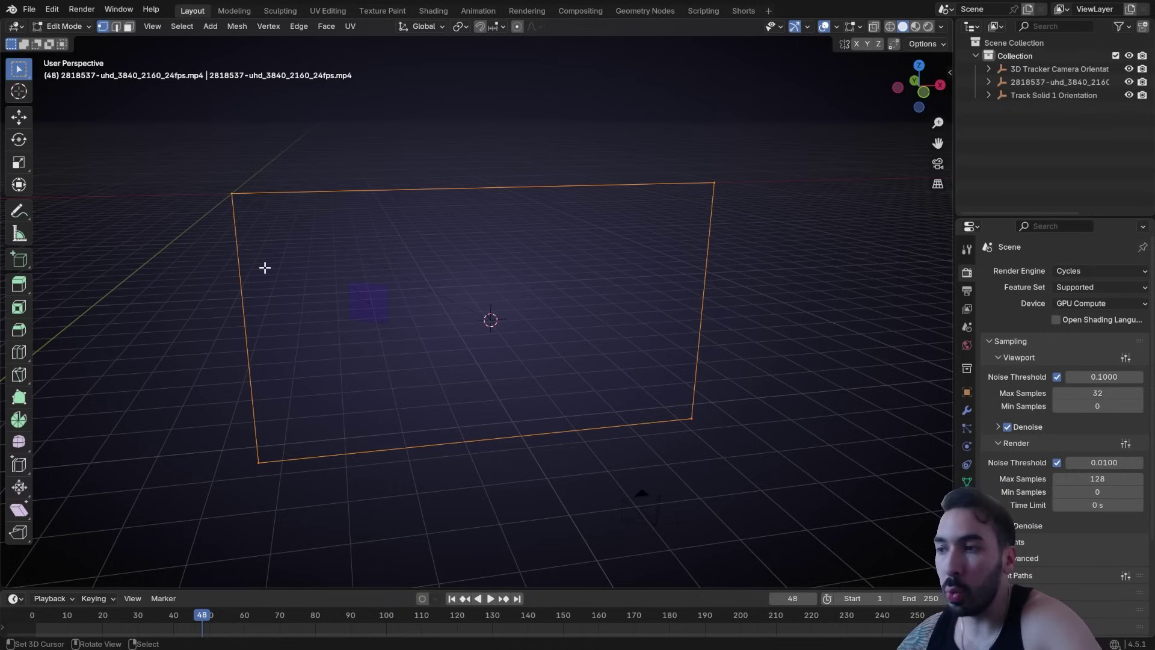
{"action": "key", "text": "Tab"}
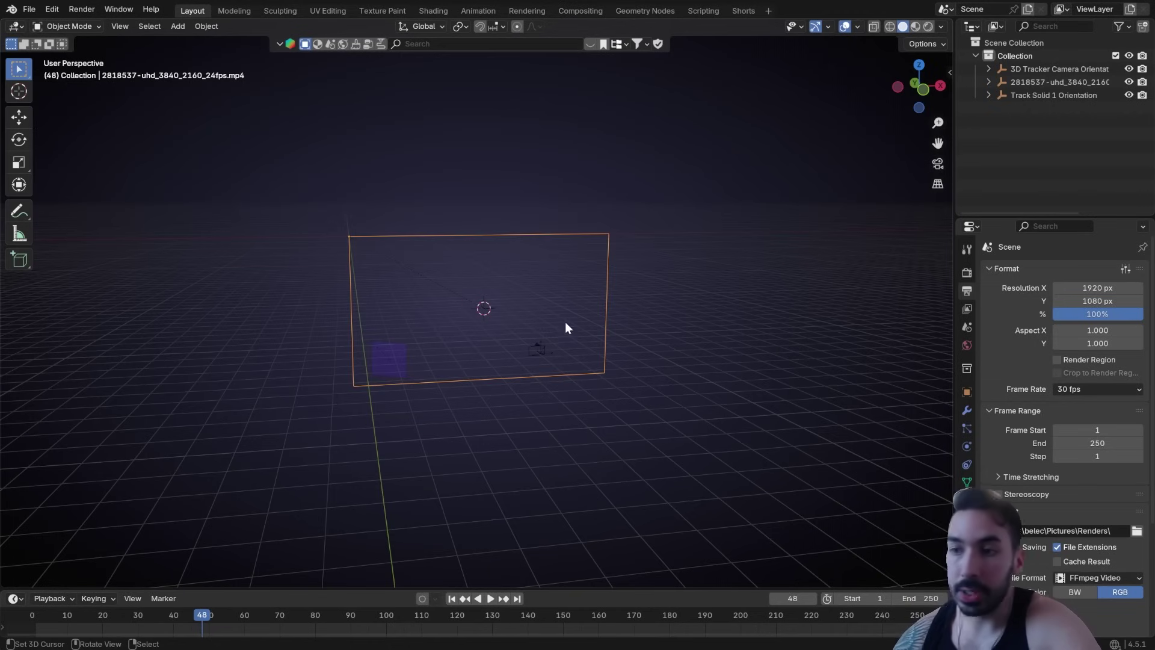
Step: Undo back to the empty scene before the import and set the output frame rate to 24 fps
{"action": "scroll", "coordinate": [484, 334], "scroll_direction": "down", "scroll_amount": 2}
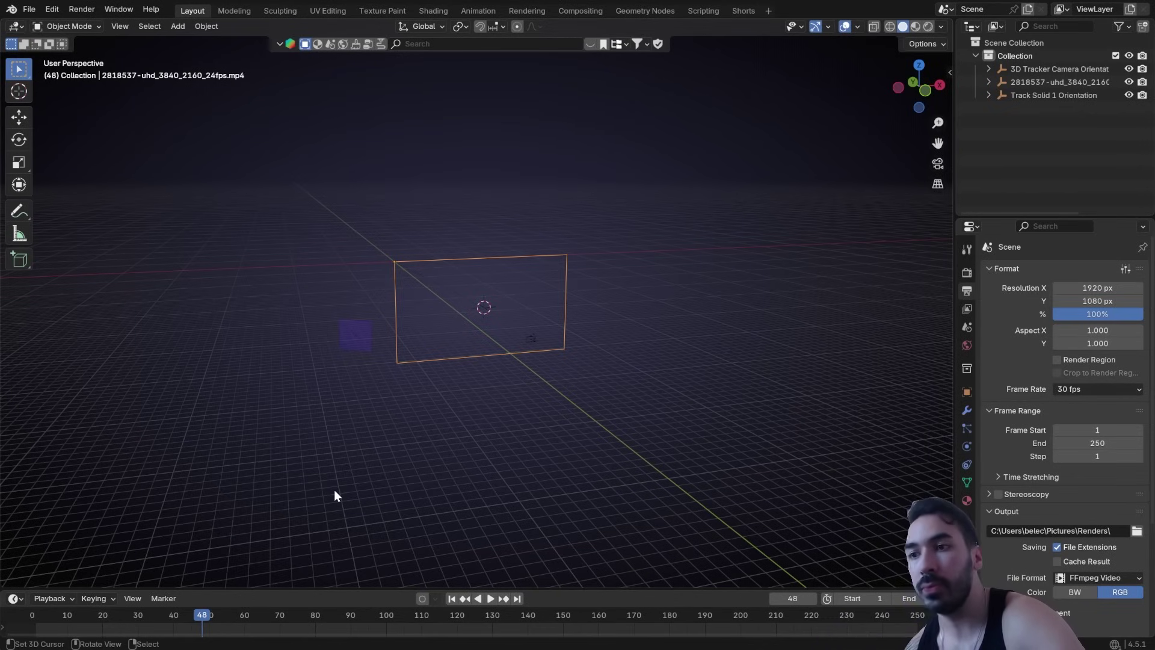
{"action": "middle_click_drag", "start_coordinate": [334, 490], "coordinate": [409, 484]}
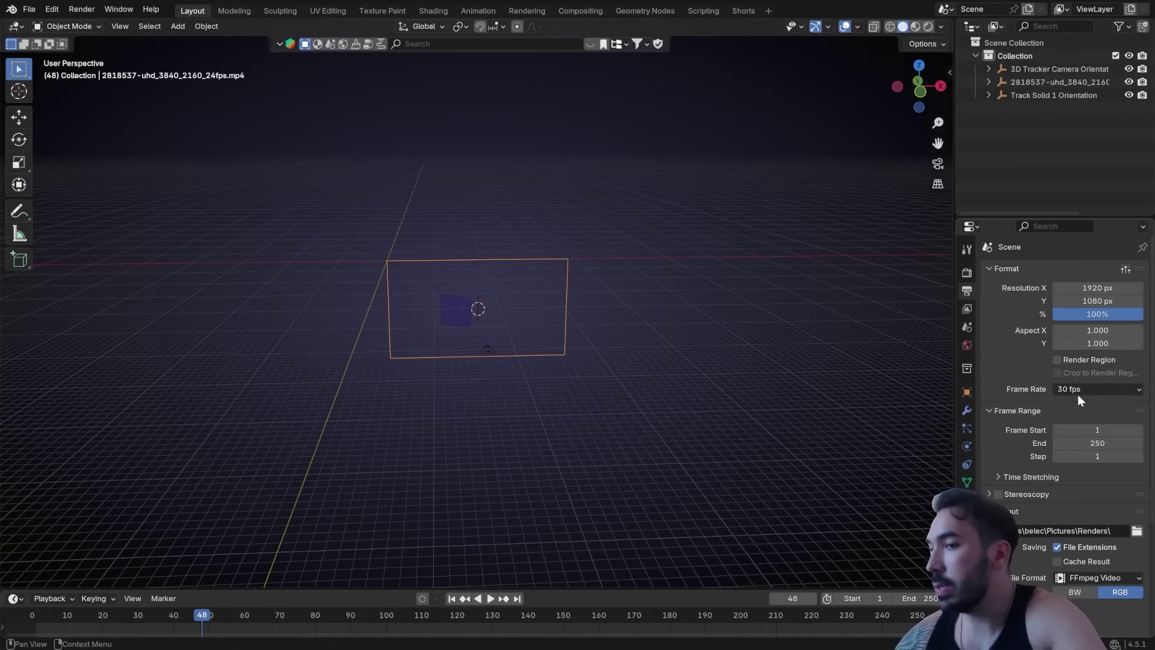
{"action": "middle_click_drag", "start_coordinate": [721, 309], "coordinate": [438, 274]}
{"action": "key", "text": "Tab"}
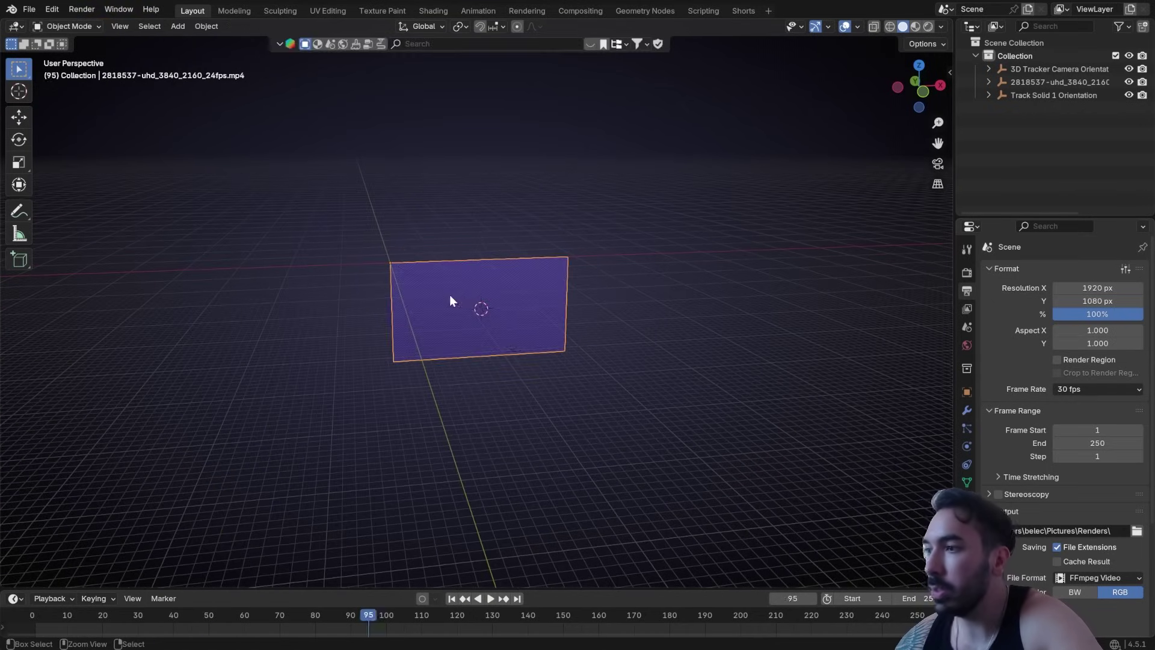
{"action": "key", "text": "Tab"}
{"action": "key", "text": "Tab"}
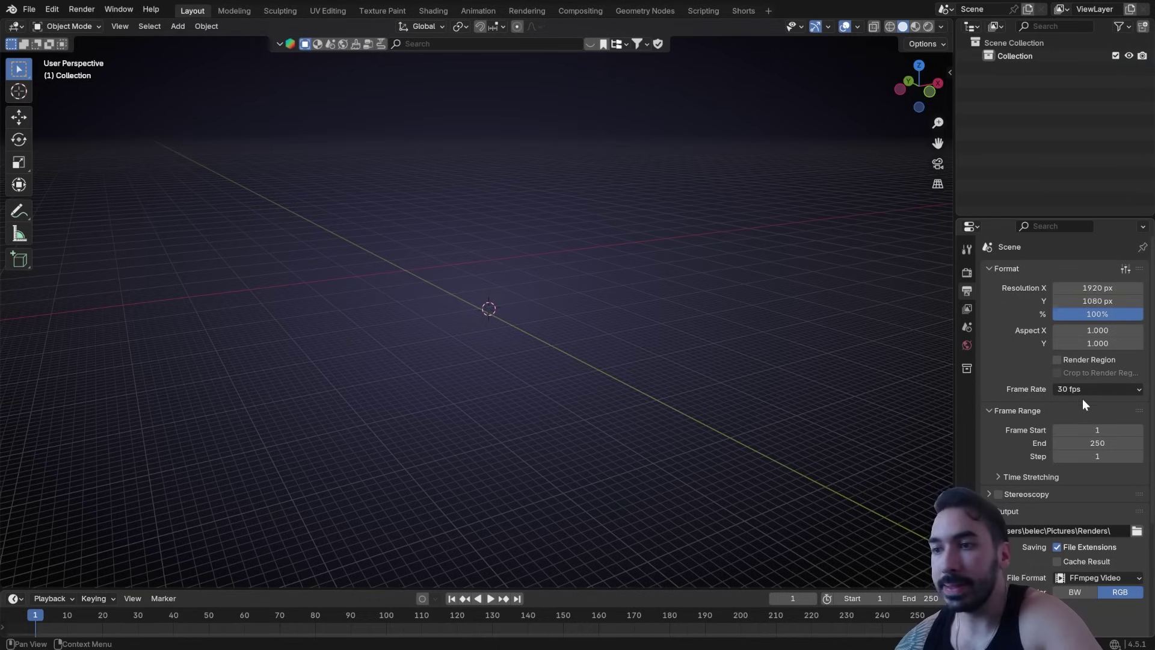
{"action": "left_click", "coordinate": [1072, 390]}
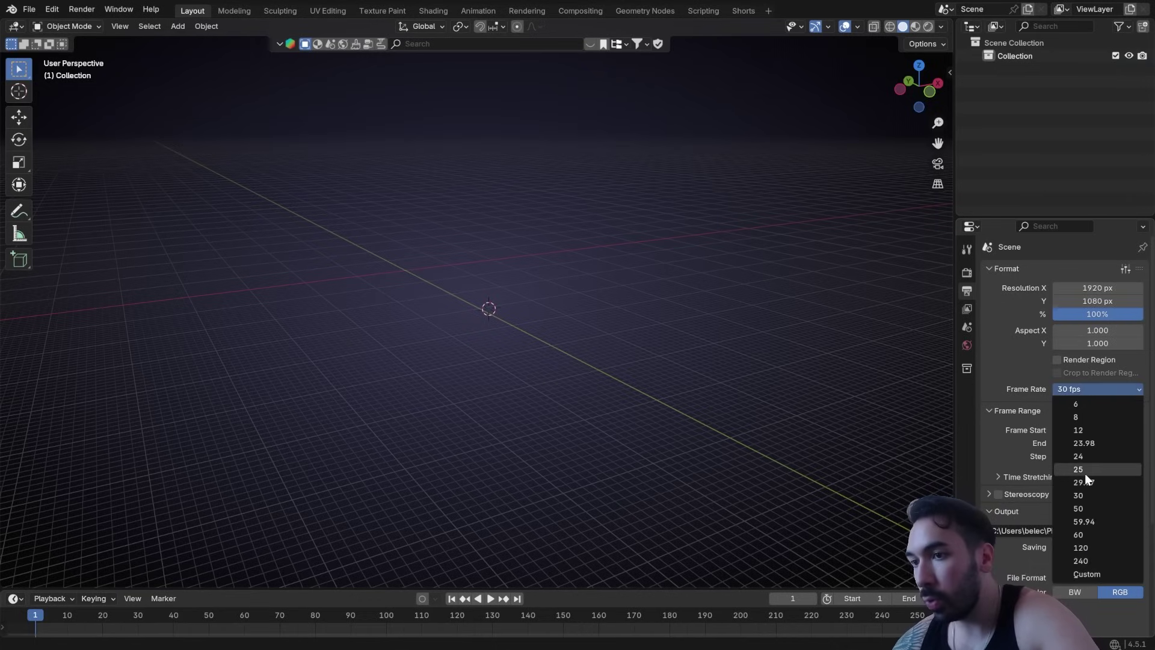
{"action": "left_click", "coordinate": [1085, 457]}
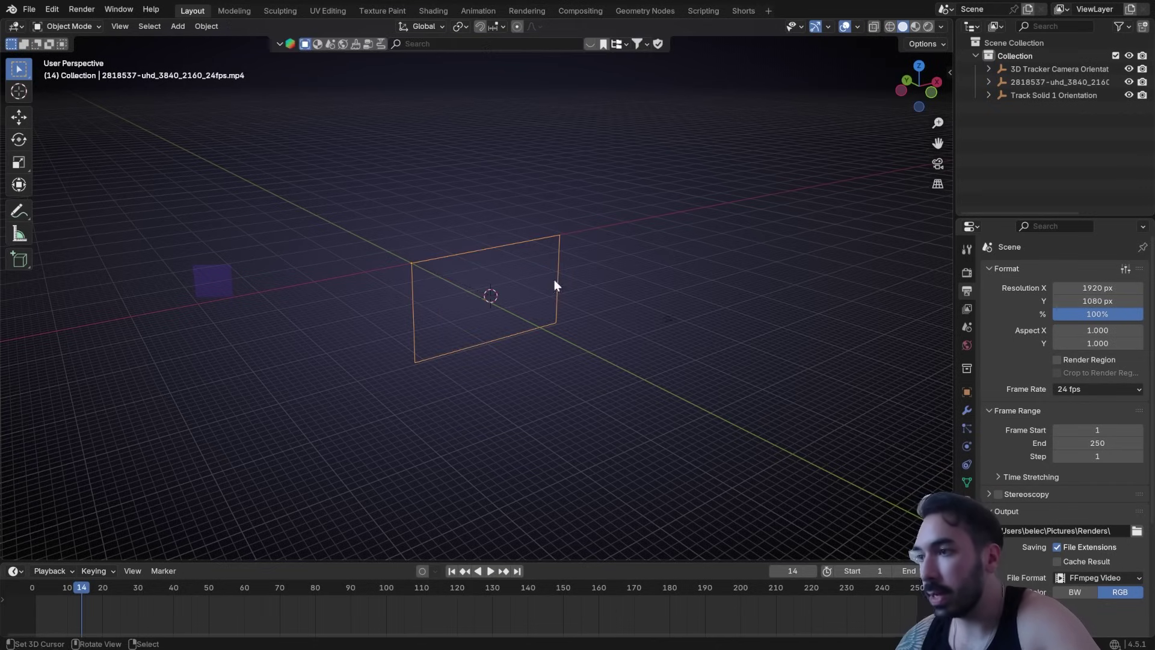
Step: Play the imported animation briefly to check the tracker camera's motion, and select the 3D Tracker Camera
{"action": "key", "text": "space"}
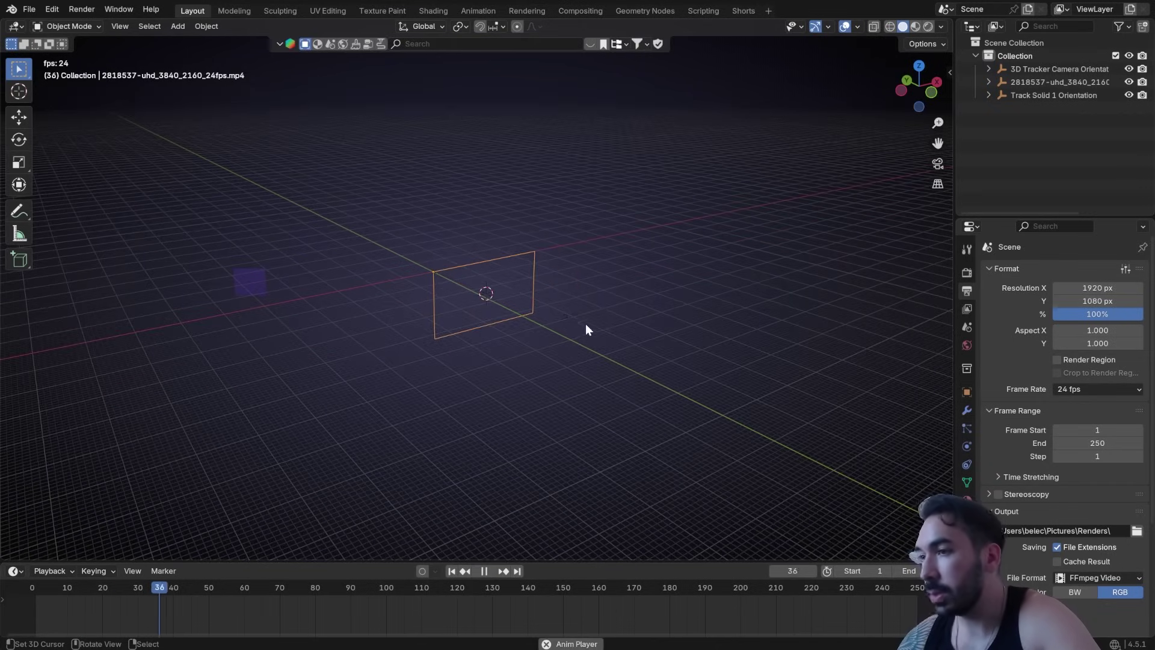
{"action": "key", "text": "space"}
{"action": "left_click", "coordinate": [564, 317]}
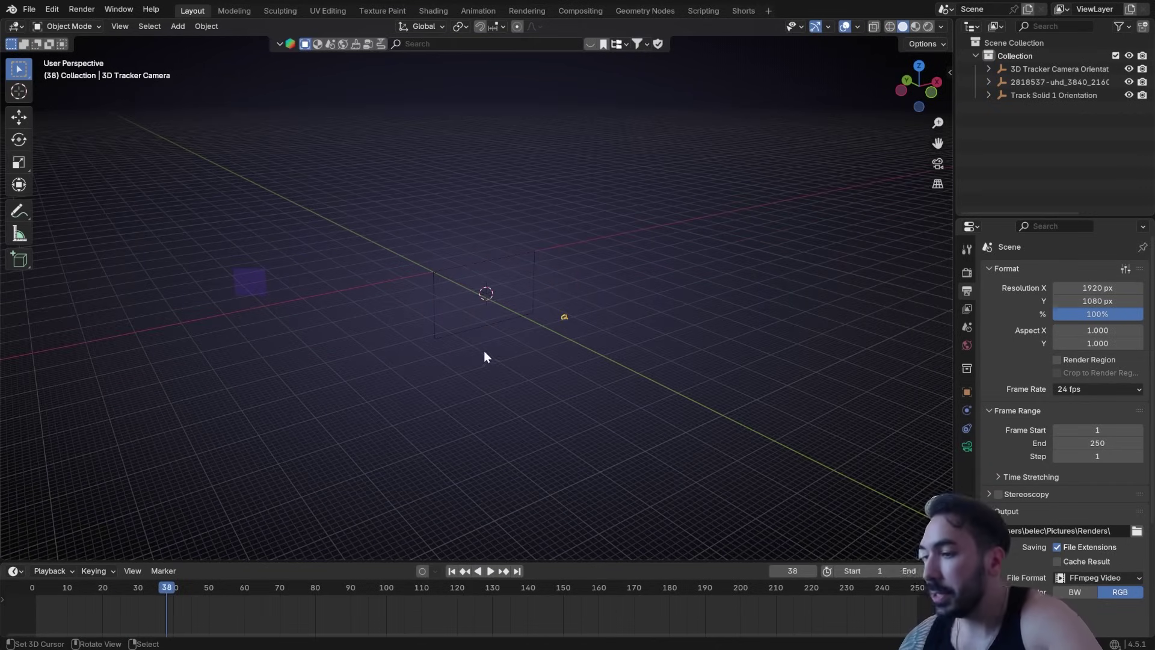
Step: Select all imported objects and shift their keyframes one frame forward so the animation starts at frame 1
{"action": "key", "text": "a"}
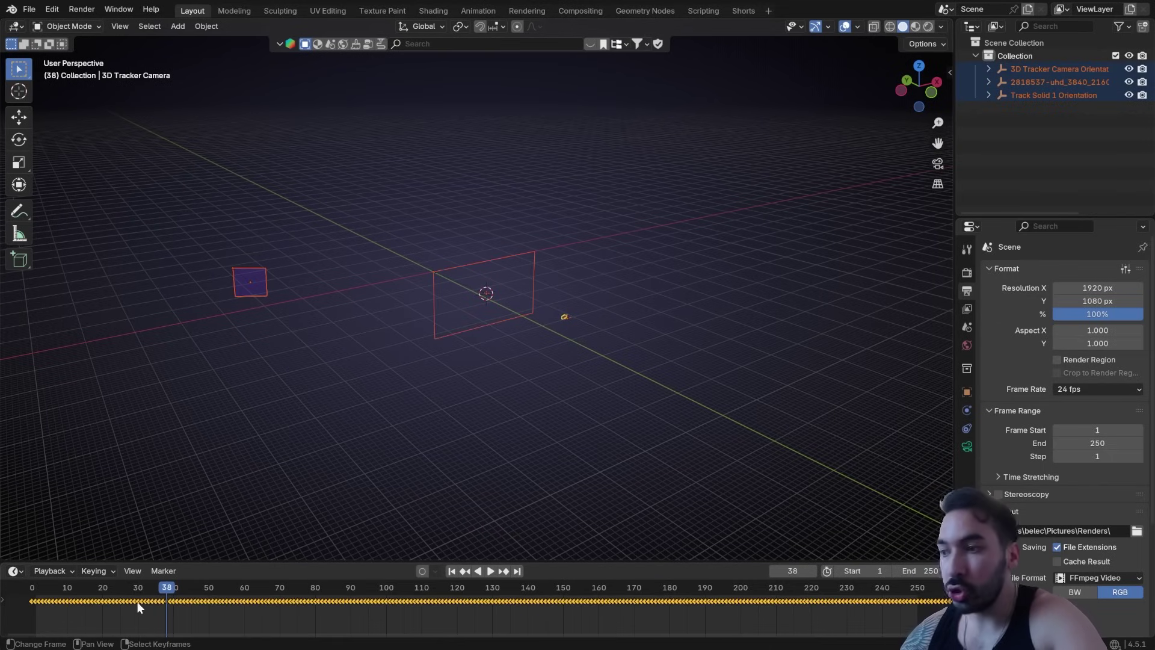
{"action": "scroll", "coordinate": [292, 604], "scroll_direction": "up", "scroll_amount": 5}
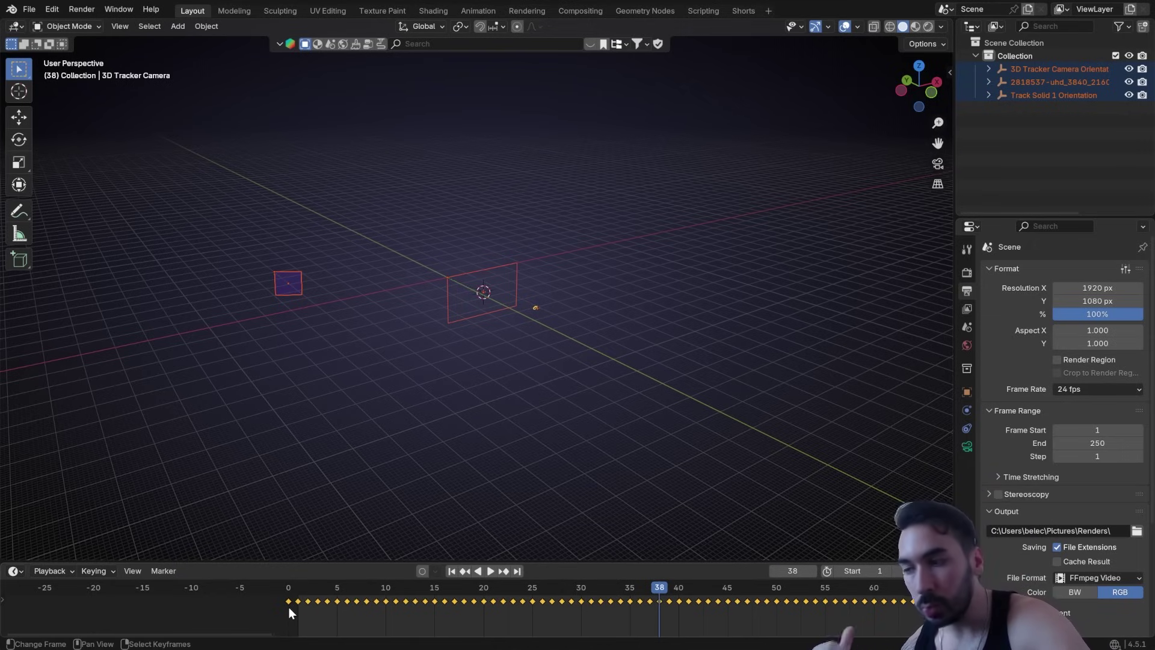
{"action": "scroll", "coordinate": [304, 610], "scroll_direction": "down", "scroll_amount": 1}
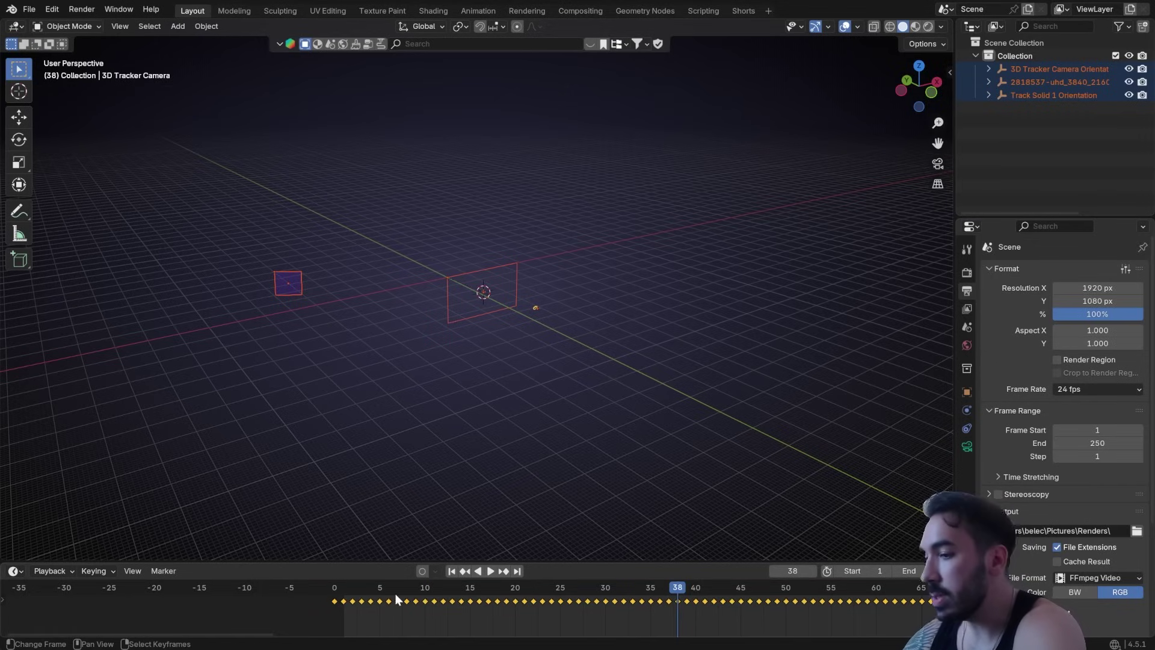
{"action": "key", "text": "g"}
{"action": "key", "text": "1"}
{"action": "key", "text": "Return"}
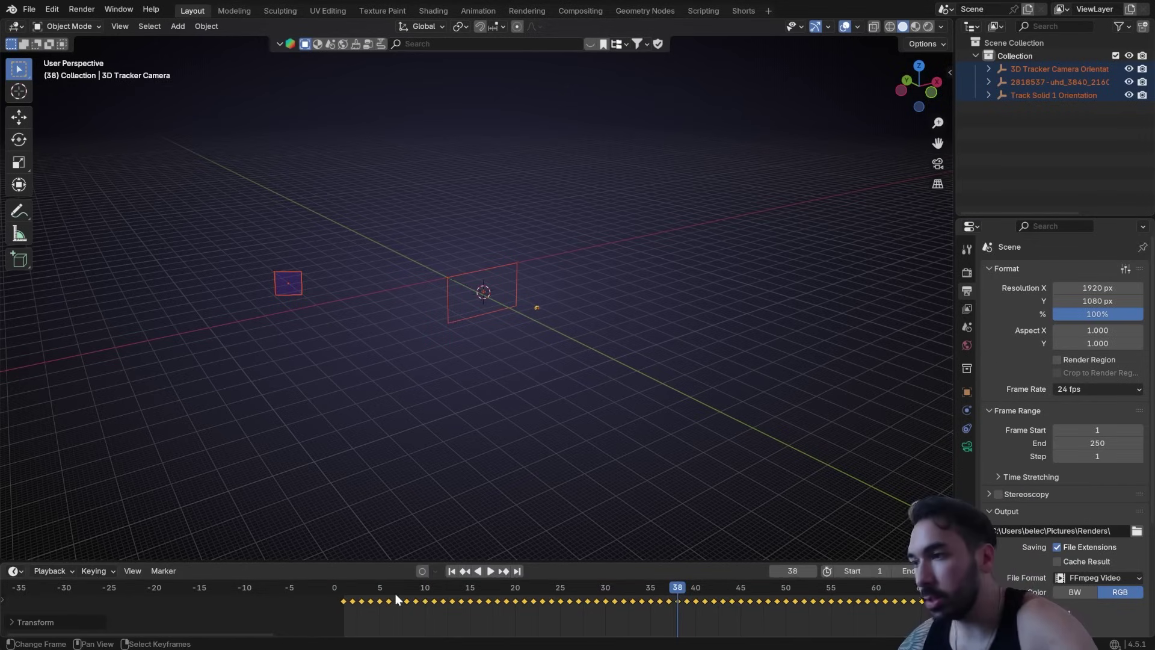
Step: Select the 3D Tracker Camera and view the scene through it
{"action": "scroll", "coordinate": [575, 297], "scroll_direction": "up", "scroll_amount": 4}
{"action": "left_click", "coordinate": [599, 345]}
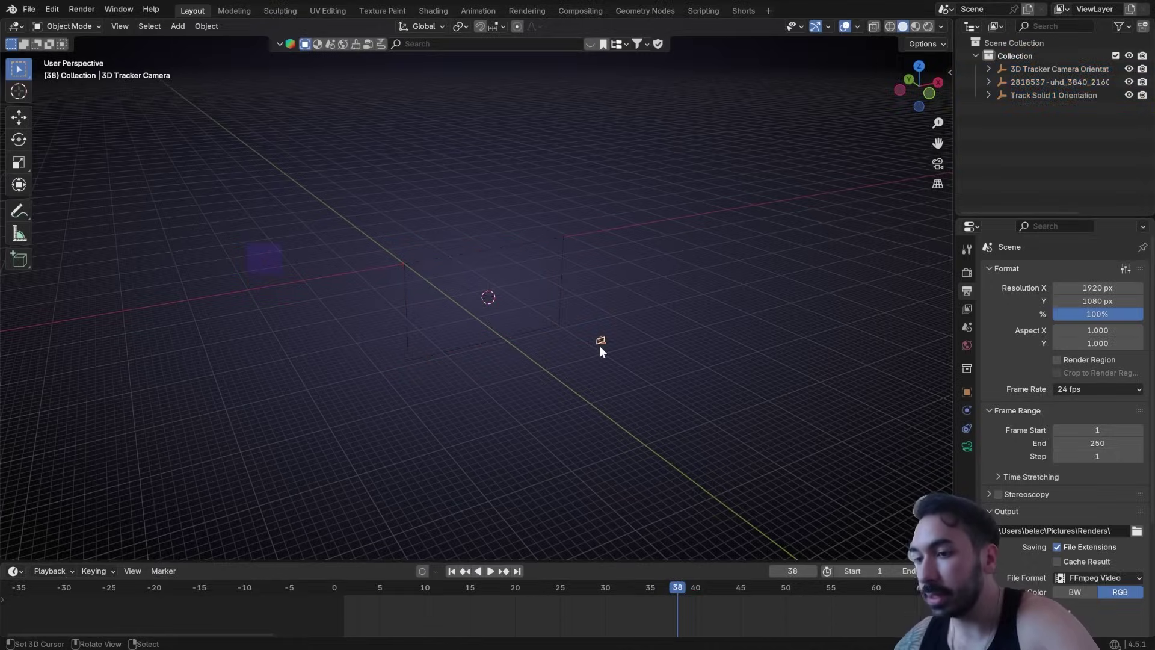
{"action": "key", "text": "KP_0"}
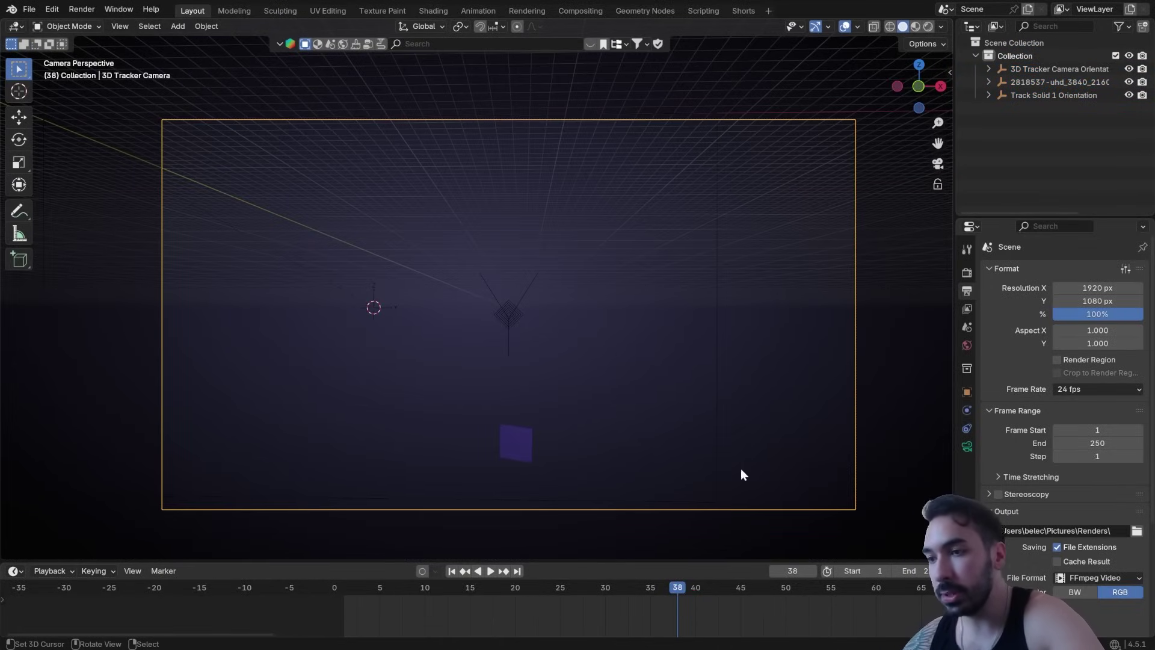
Step: Enable background images for the camera and load 2818537-uhd_3840_2160_24fps.mp4 as a movie clip
{"action": "left_click", "coordinate": [968, 446]}
{"action": "scroll", "coordinate": [1013, 299], "scroll_direction": "down", "scroll_amount": 1}
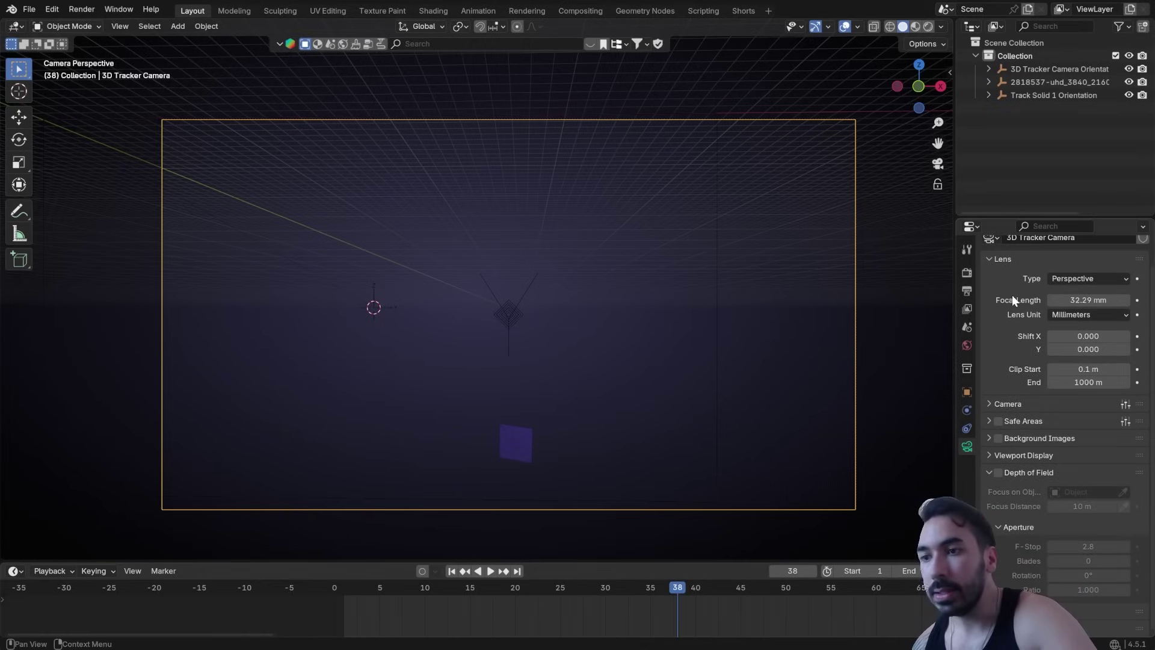
{"action": "left_click", "coordinate": [998, 438]}
{"action": "left_click", "coordinate": [993, 439]}
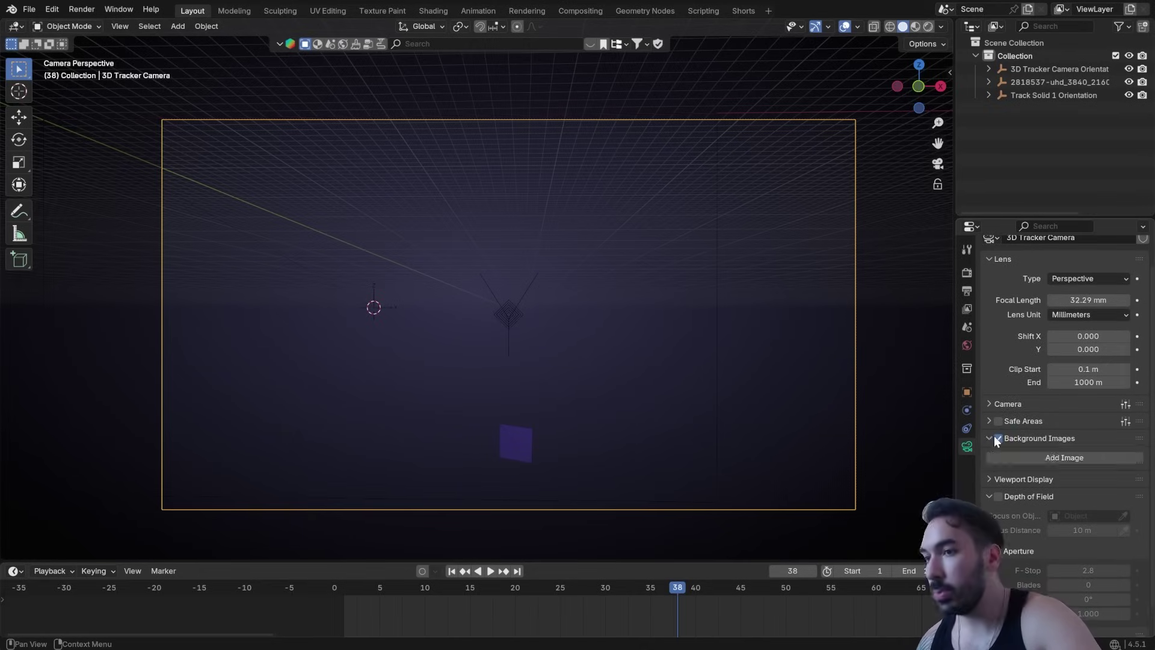
{"action": "left_click", "coordinate": [1045, 457]}
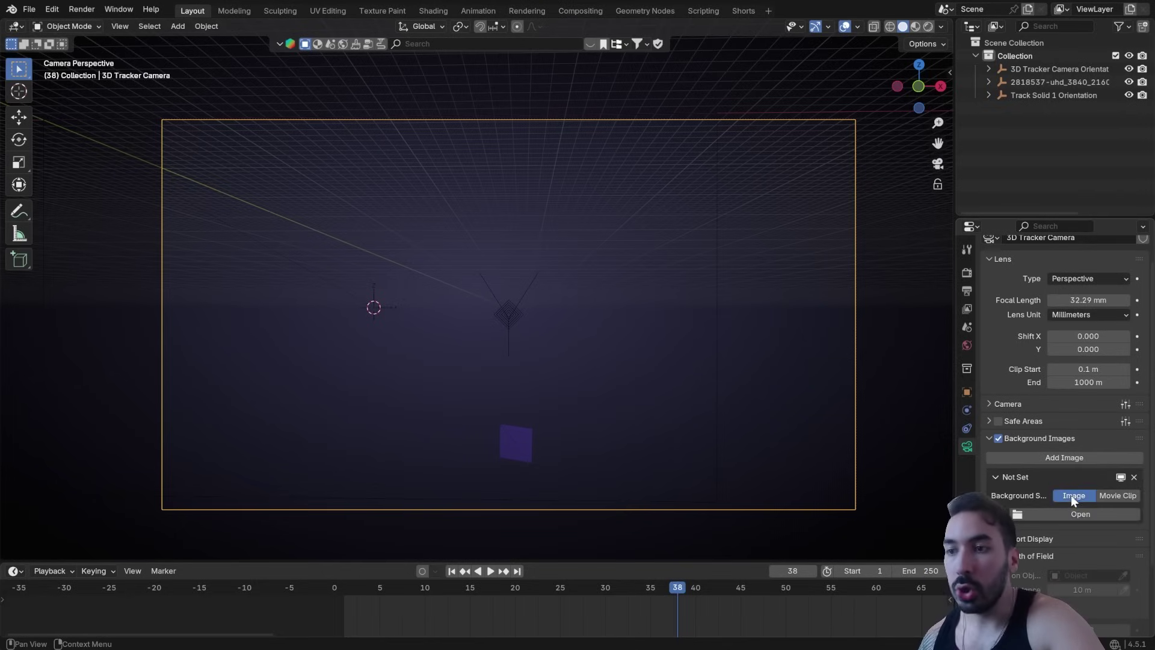
{"action": "left_click", "coordinate": [1108, 497]}
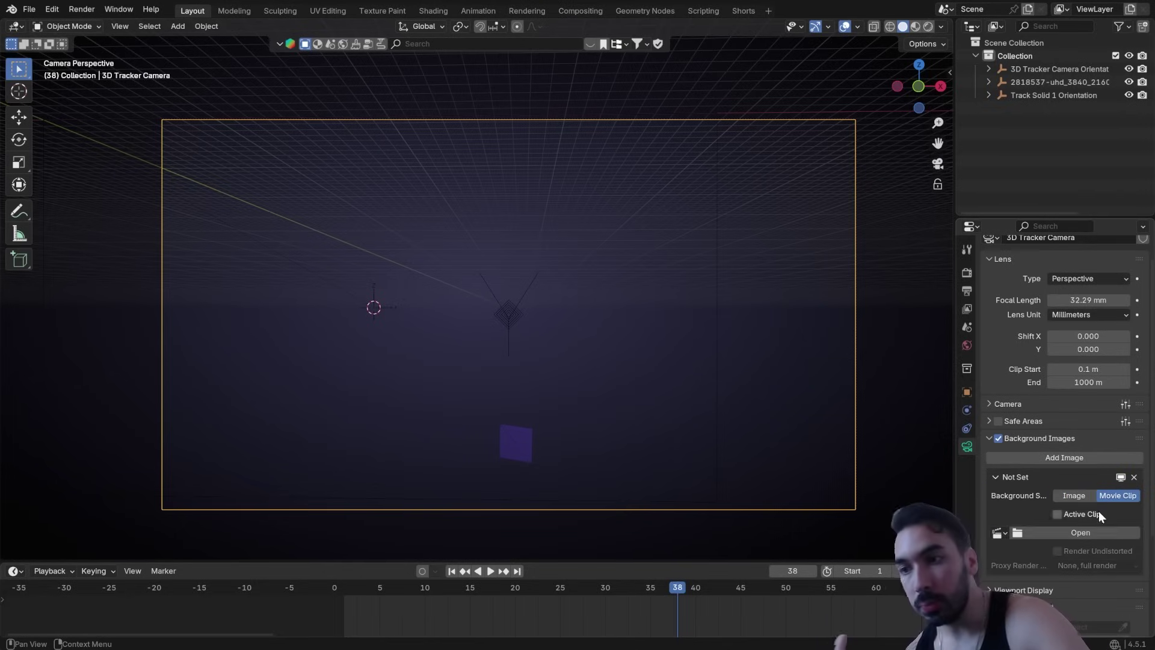
{"action": "left_click", "coordinate": [1074, 533]}
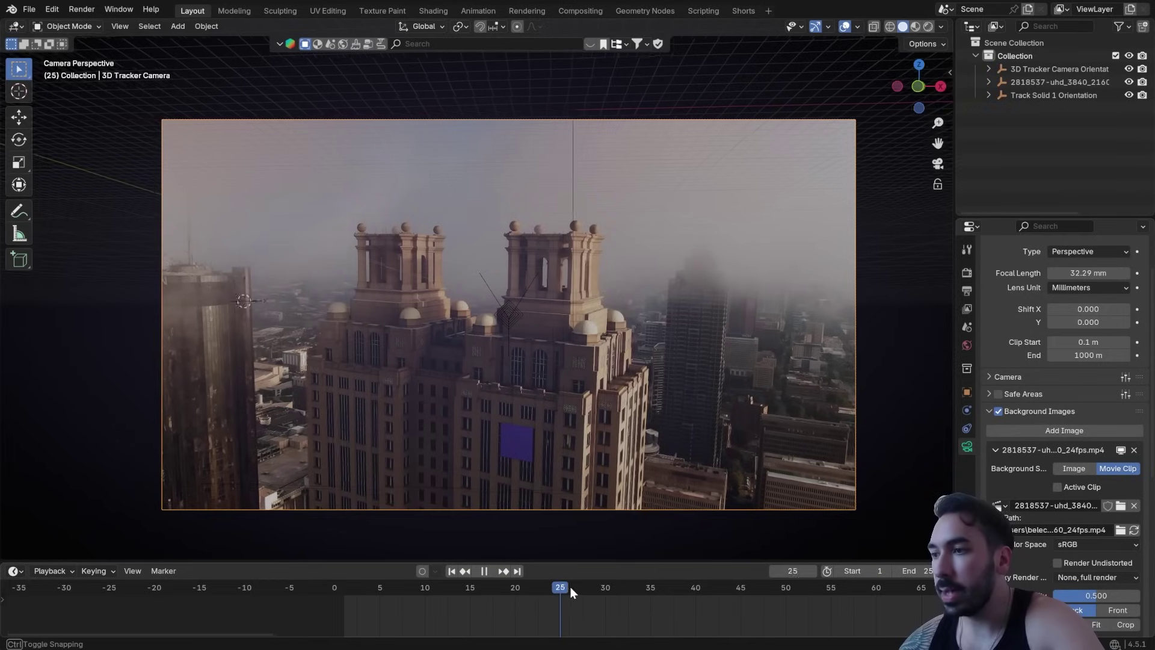
Step: Scrub the timeline to check how Track Solid 1 follows the building footage, select that plane and hide the toolbar
{"action": "left_click_drag", "start_coordinate": [570, 587], "coordinate": [777, 602]}
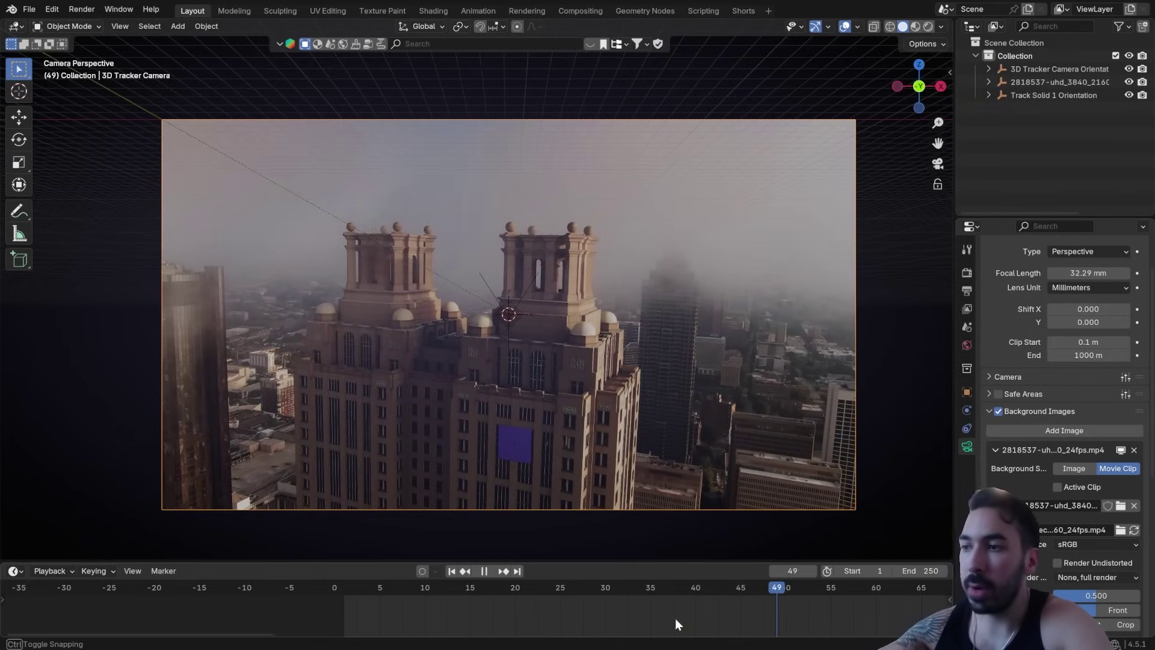
{"action": "key", "text": "Escape"}
{"action": "left_click", "coordinate": [526, 435]}
{"action": "key", "text": "t"}
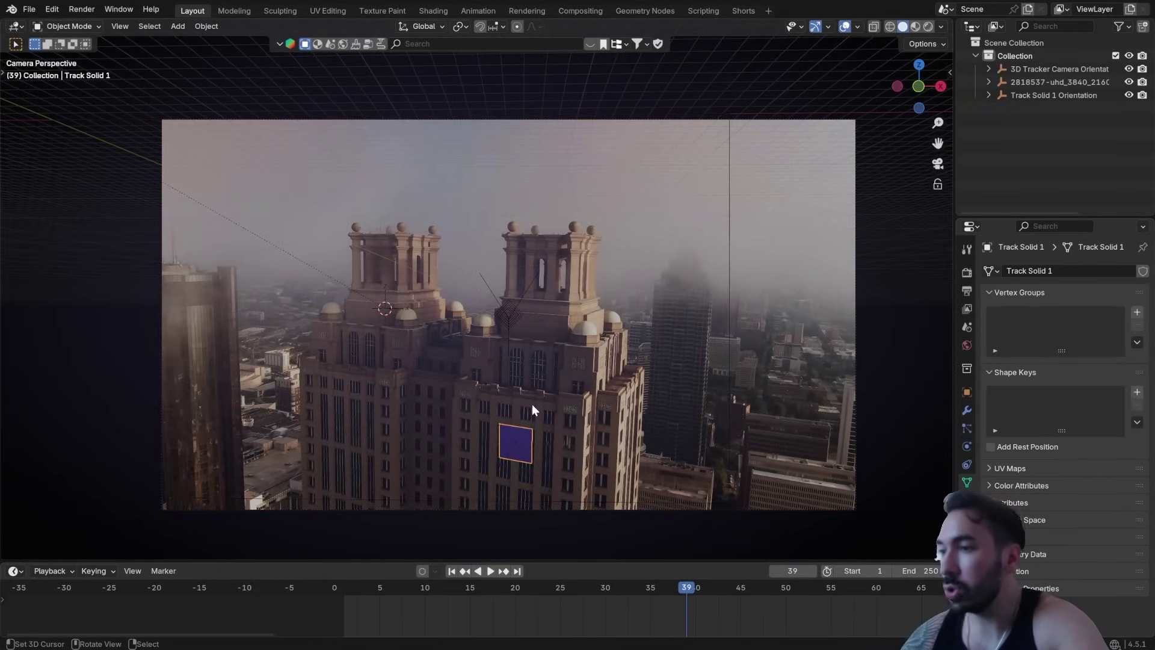
Step: Set the opacity of the 3D Tracker Camera's background clip to 1.000
{"action": "left_click", "coordinate": [856, 241]}
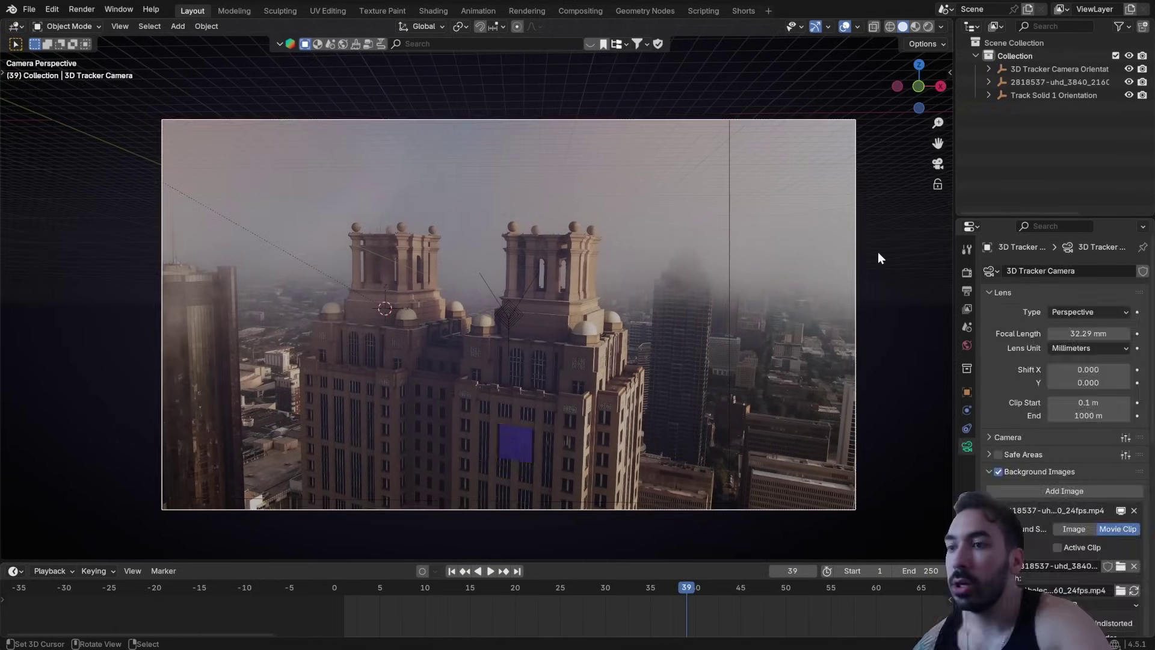
{"action": "scroll", "coordinate": [1017, 354], "scroll_direction": "down", "scroll_amount": 5}
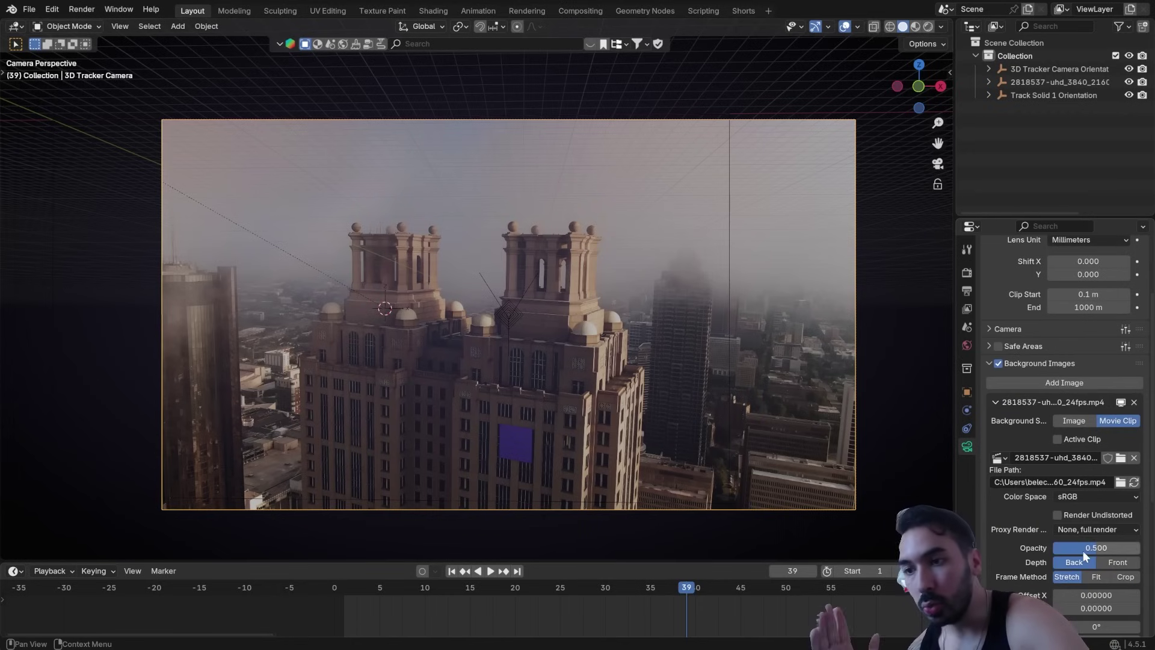
{"action": "left_click_drag", "start_coordinate": [1084, 551], "coordinate": [1137, 551]}
Step: Play the animation from the first frame to examine Track Solid 1 up close against the facade, and stop with it selected
{"action": "key", "text": "shift+Left"}
{"action": "key", "text": "space"}
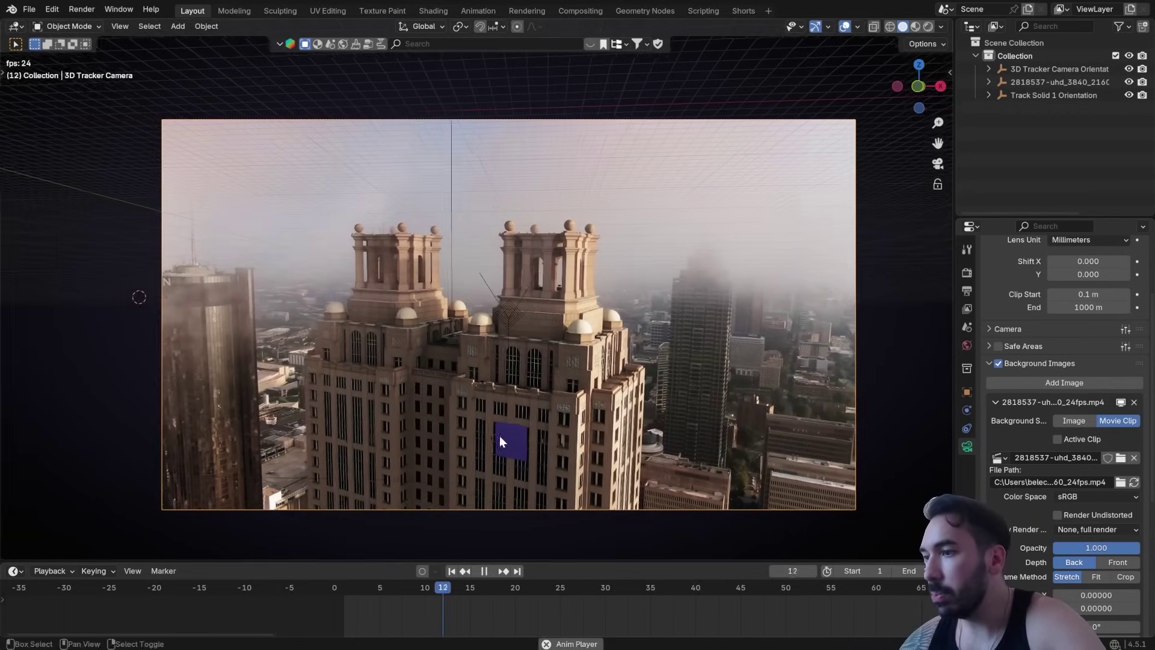
{"action": "scroll", "coordinate": [514, 336], "scroll_direction": "up", "scroll_amount": 5}
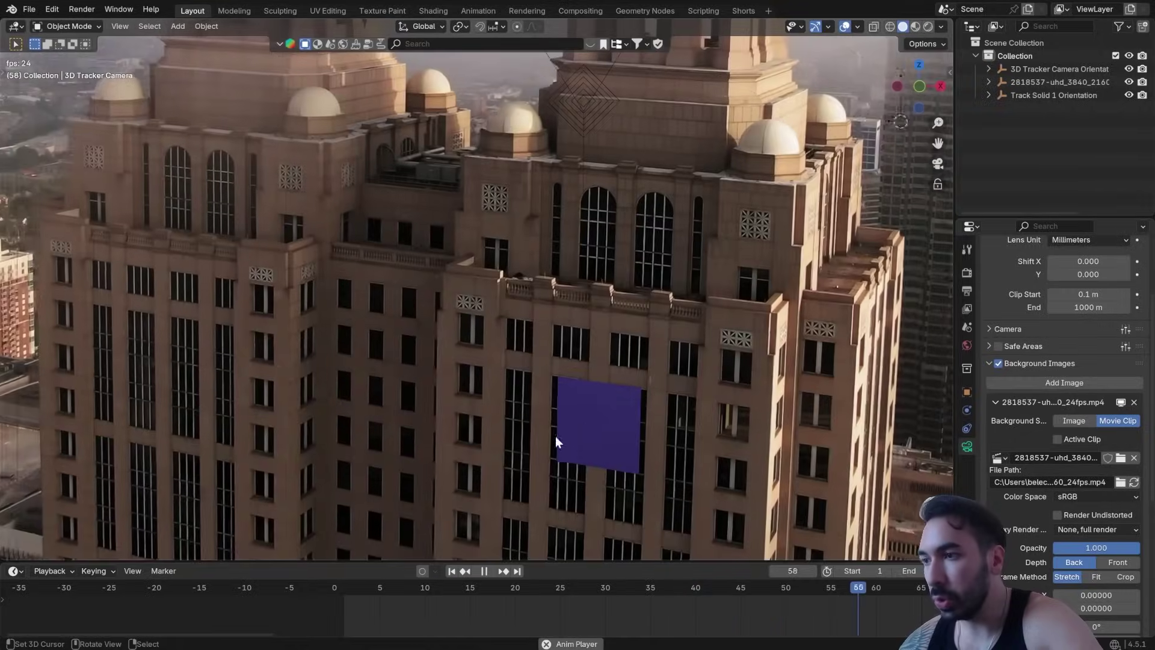
{"action": "left_click", "coordinate": [576, 385]}
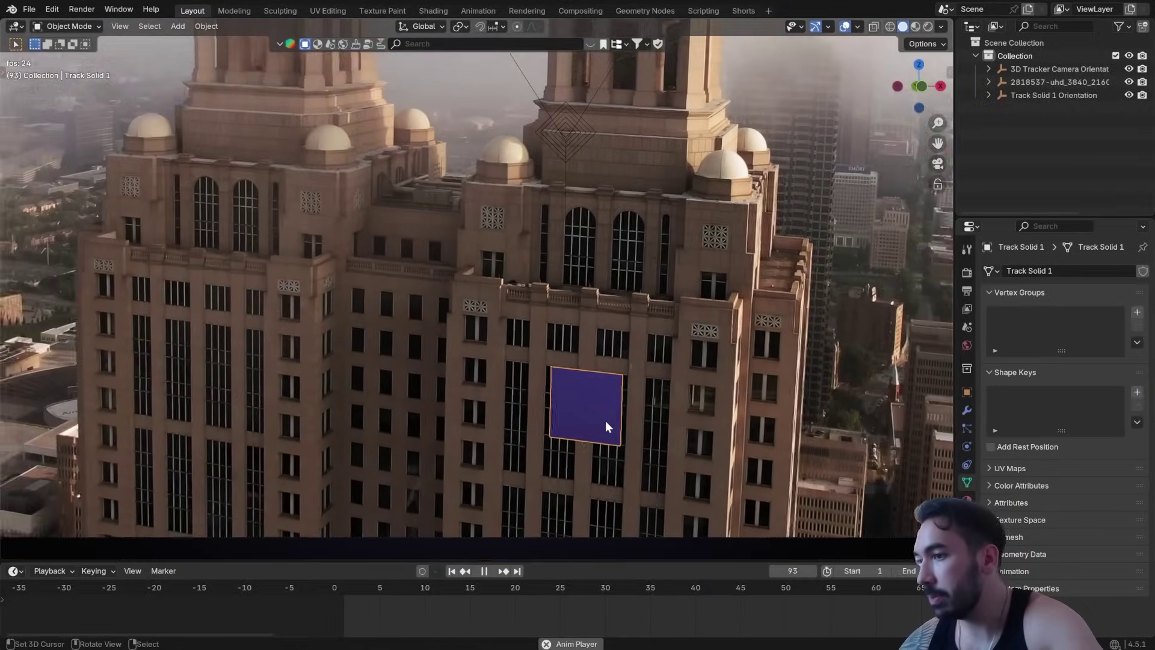
{"action": "key", "text": "space"}
Step: Place the 3D cursor on the upper-left corner of the Track Solid 1 plane
{"action": "scroll", "coordinate": [567, 391], "scroll_direction": "up", "scroll_amount": 3}
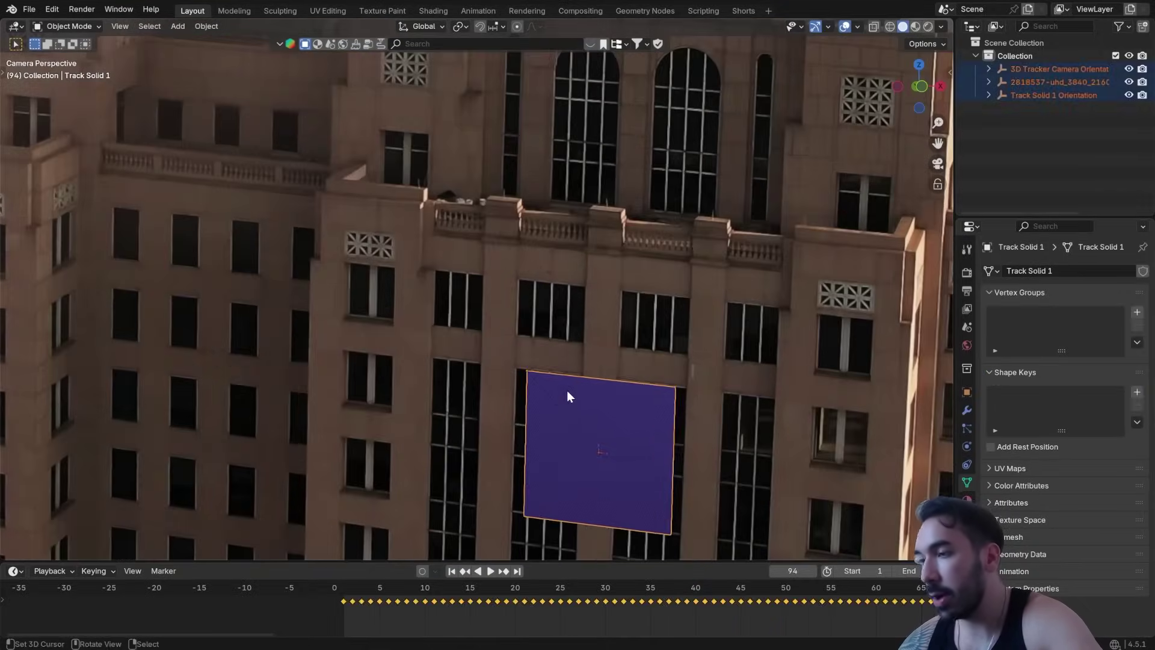
{"action": "middle_click_drag", "start_coordinate": [568, 399], "coordinate": [492, 306], "text": "shift"}
{"action": "scroll", "coordinate": [493, 307], "scroll_direction": "up", "scroll_amount": 3}
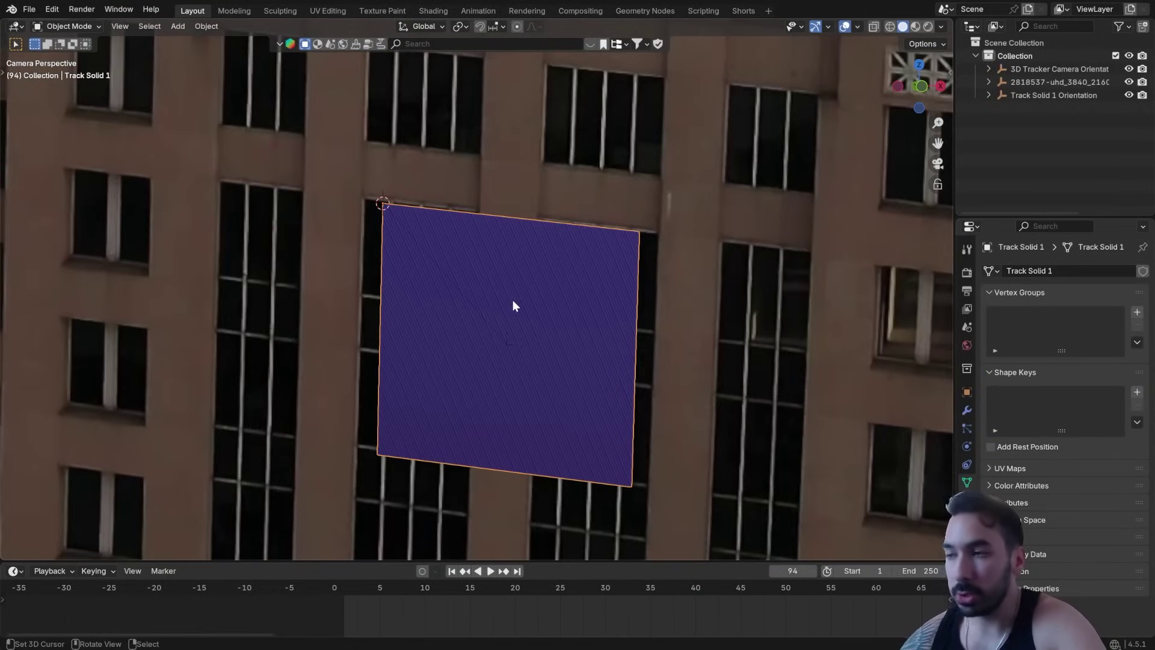
{"action": "scroll", "coordinate": [516, 303], "scroll_direction": "up", "scroll_amount": 2}
{"action": "scroll", "coordinate": [548, 283], "scroll_direction": "down", "scroll_amount": 1}
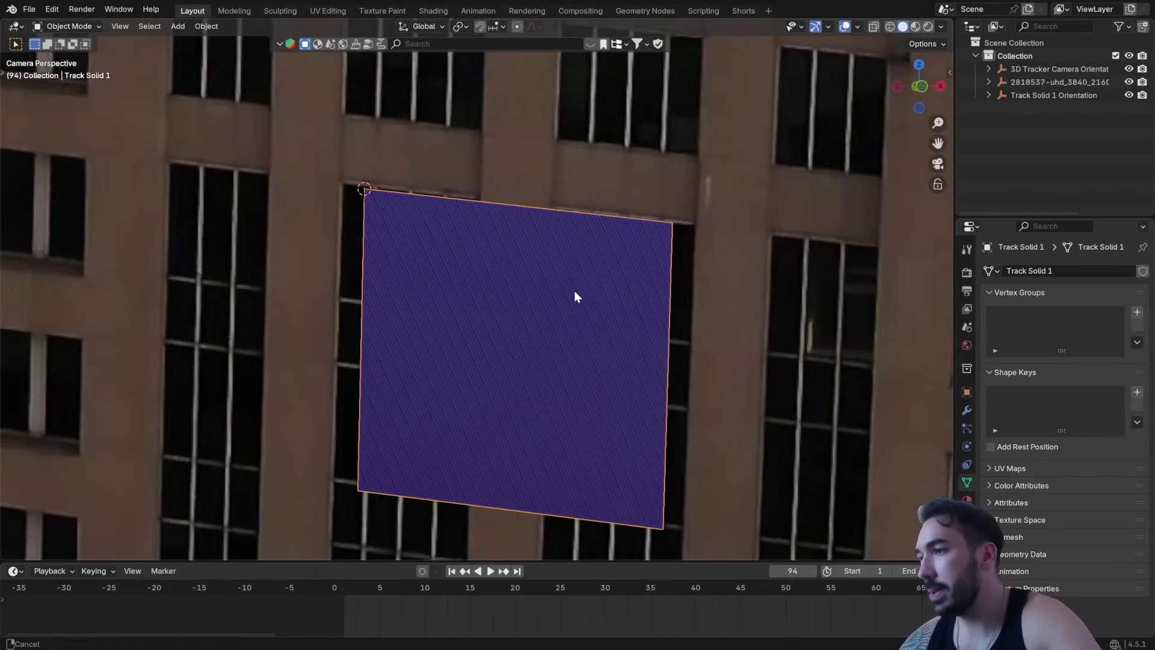
{"action": "scroll", "coordinate": [575, 291], "scroll_direction": "down", "scroll_amount": 1}
{"action": "key", "text": "r"}
{"action": "key", "text": "x"}
{"action": "key", "text": "x"}
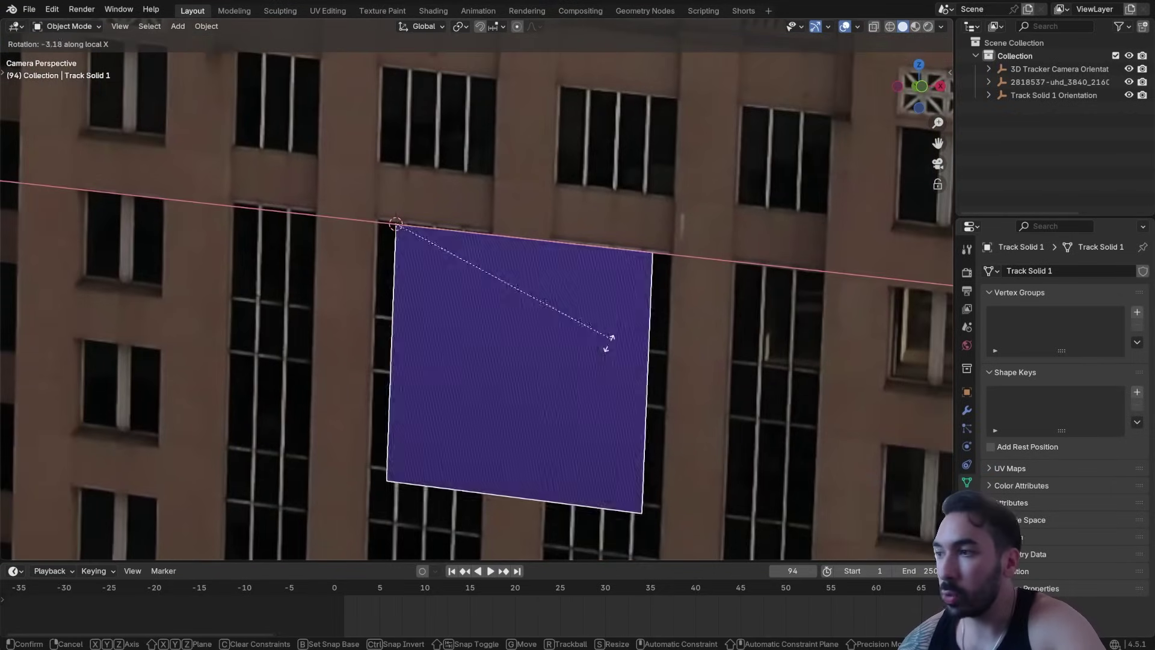
{"action": "key", "text": "Escape"}
Step: Rotate Track Solid 1 slightly about its local X axis around the 3D cursor to match the facade
{"action": "scroll", "coordinate": [619, 359], "scroll_direction": "up", "scroll_amount": 1}
{"action": "key", "text": "r"}
{"action": "key", "text": "x"}
{"action": "key", "text": "x"}
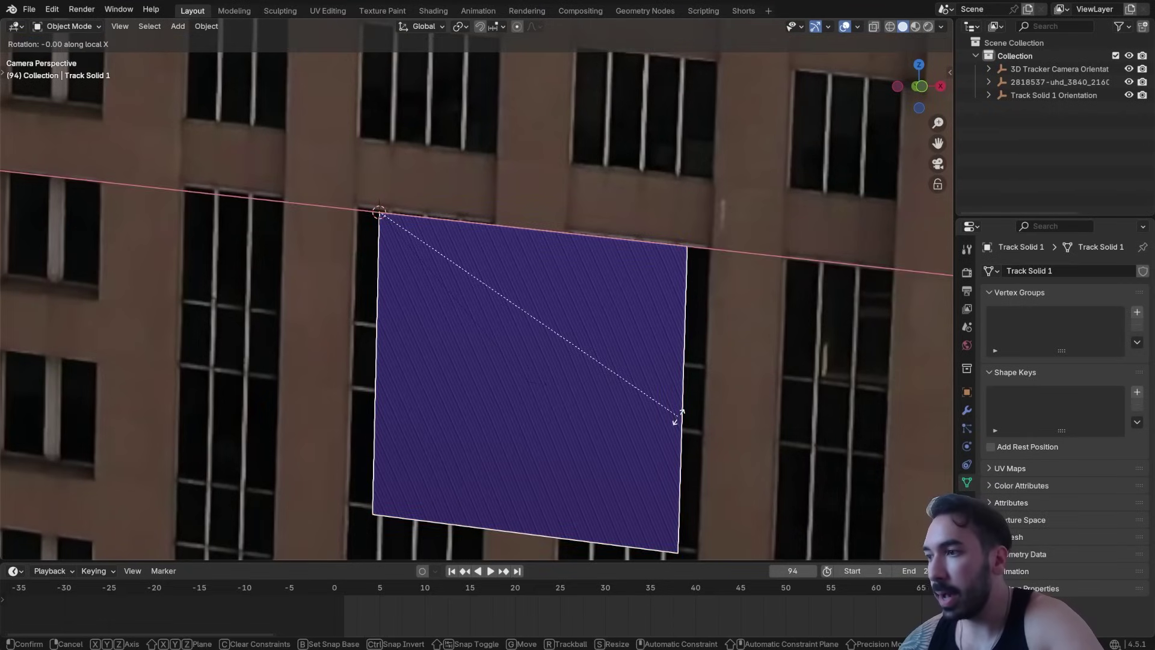
{"action": "left_click", "coordinate": [620, 482]}
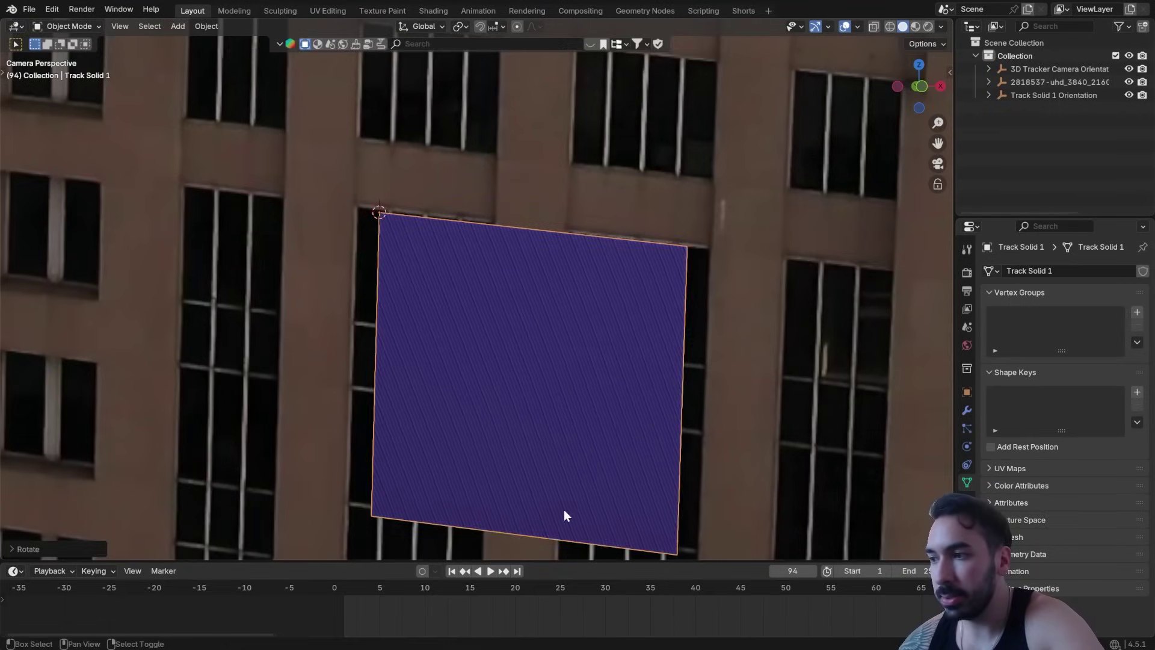
{"action": "scroll", "coordinate": [564, 511], "scroll_direction": "down", "scroll_amount": 5}
{"action": "scroll", "coordinate": [504, 272], "scroll_direction": "up", "scroll_amount": 5}
Step: Slide the right edge of Track Solid 1 slightly inward along the plane in Edit Mode, and return to Object Mode
{"action": "key", "text": "Tab"}
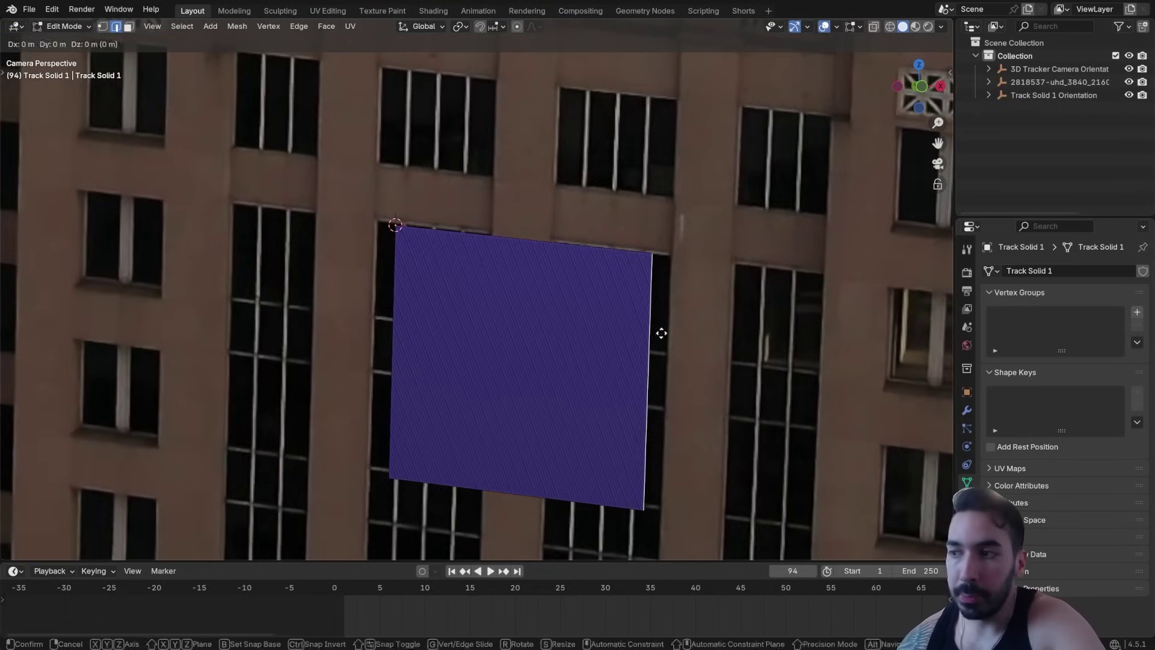
{"action": "left_click", "coordinate": [651, 331]}
{"action": "key", "text": "g"}
{"action": "key", "text": "g"}
{"action": "left_click", "coordinate": [679, 342]}
{"action": "key", "text": "Tab"}
Step: Fine-tune the tilt of the narrowed Track Solid 1 plane about its local X axis
{"action": "scroll", "coordinate": [639, 263], "scroll_direction": "up", "scroll_amount": 2}
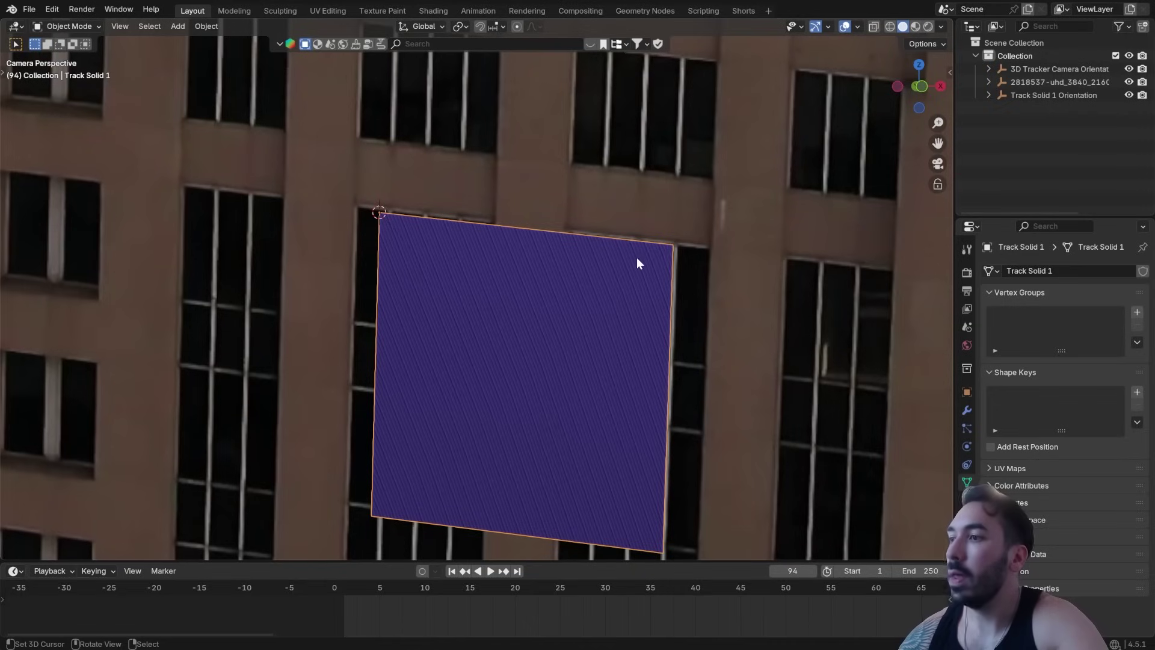
{"action": "key", "text": "r"}
{"action": "key", "text": "x"}
{"action": "key", "text": "x"}
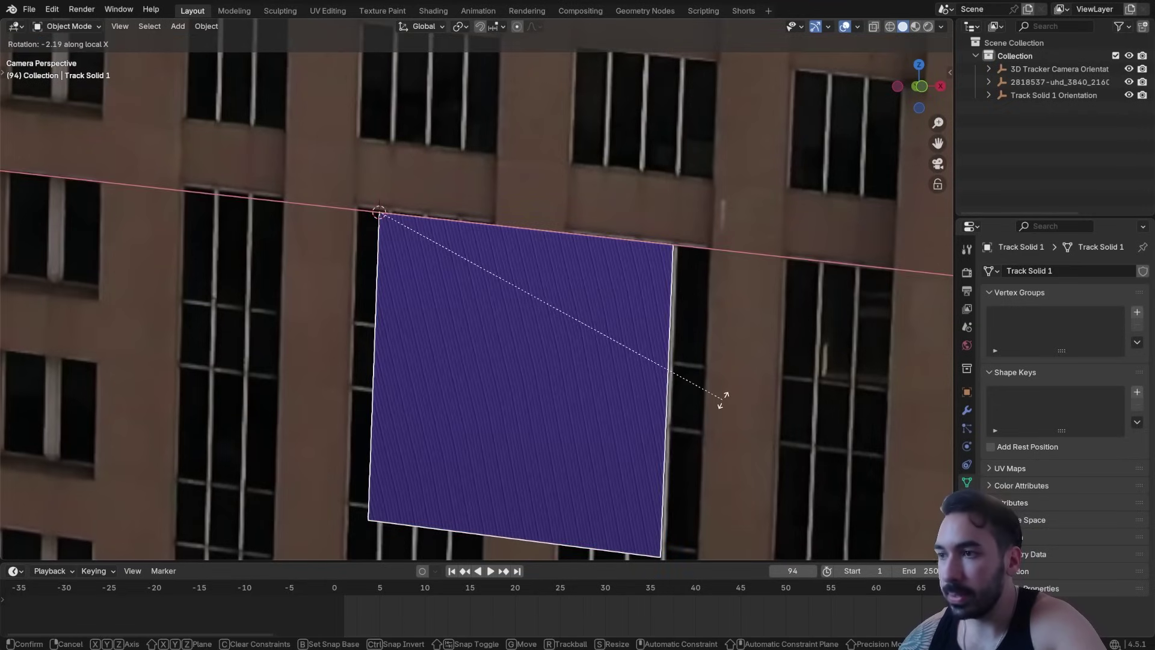
{"action": "left_click", "coordinate": [730, 394]}
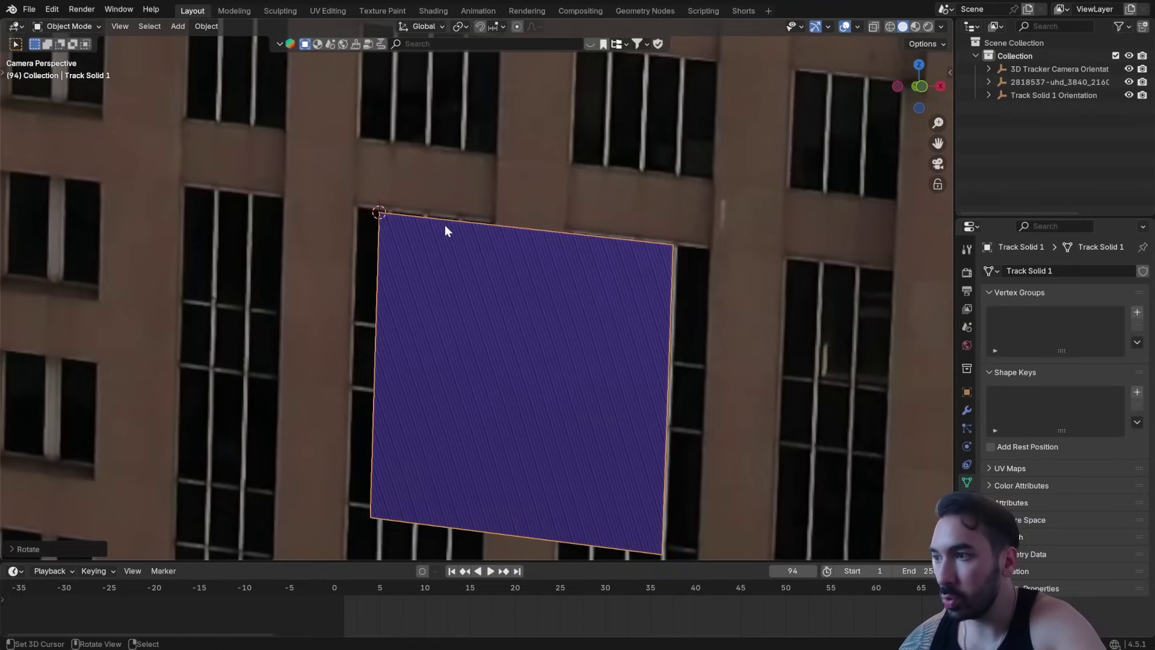
{"action": "key", "text": "r"}
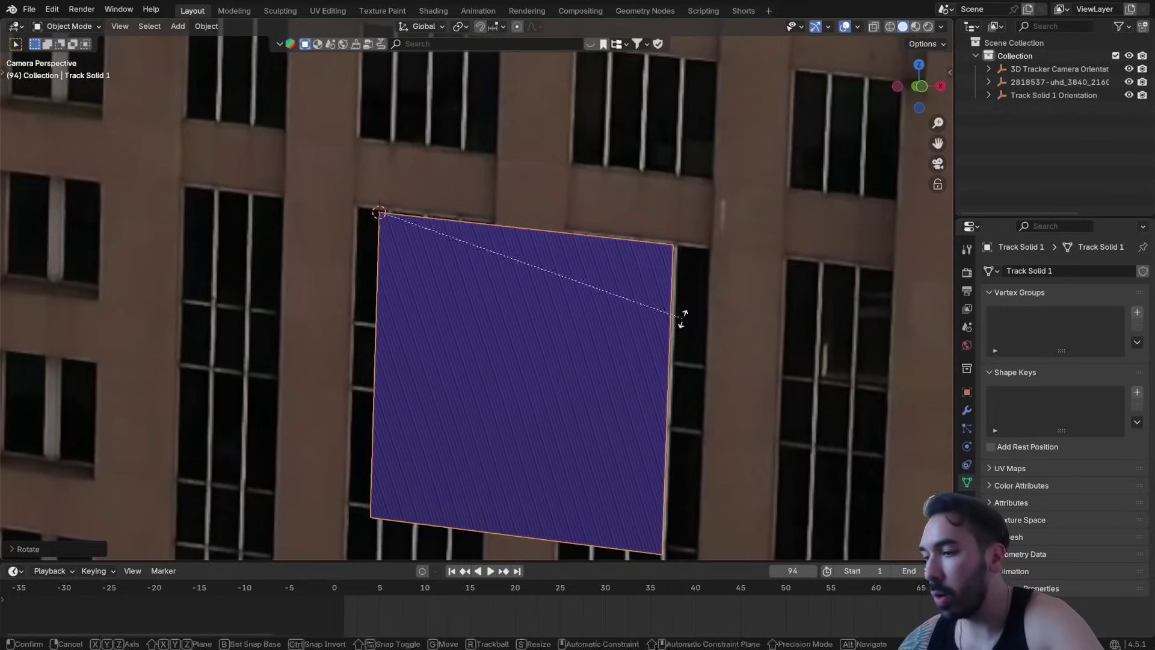
{"action": "key", "text": "Escape"}
{"action": "key", "text": "r"}
{"action": "key", "text": "y"}
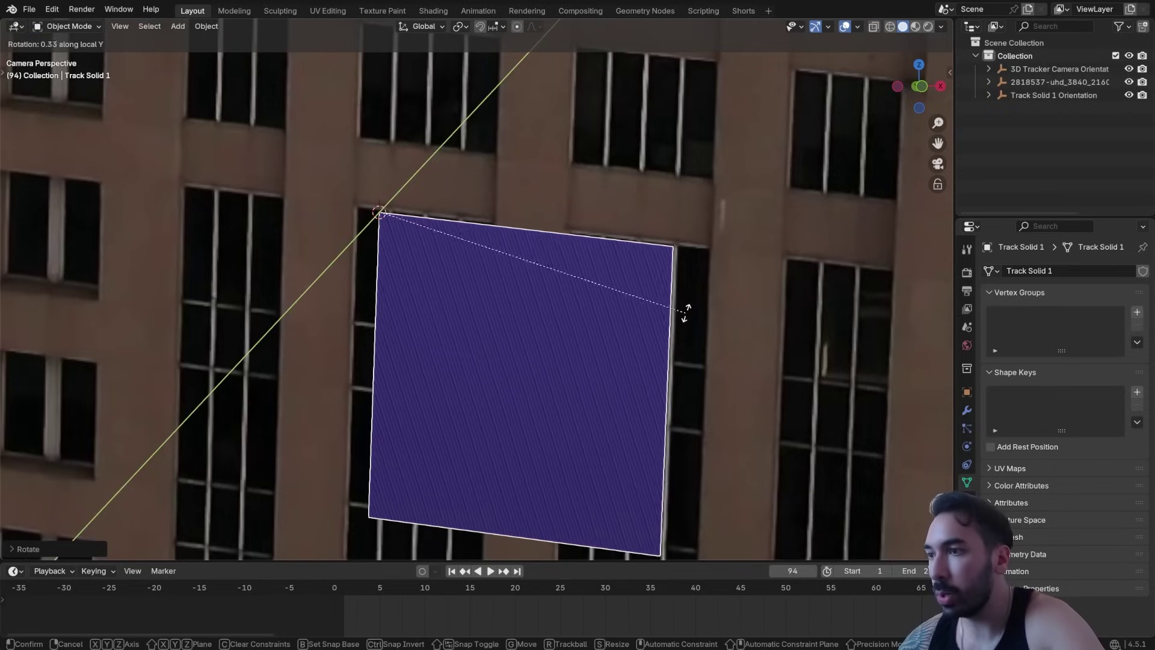
{"action": "key", "text": "Escape"}
Step: Scale up the whole Track Solid 1 face around its center in Edit Mode, covering more of the facade
{"action": "scroll", "coordinate": [533, 308], "scroll_direction": "down", "scroll_amount": 3}
{"action": "scroll", "coordinate": [484, 321], "scroll_direction": "down", "scroll_amount": 5}
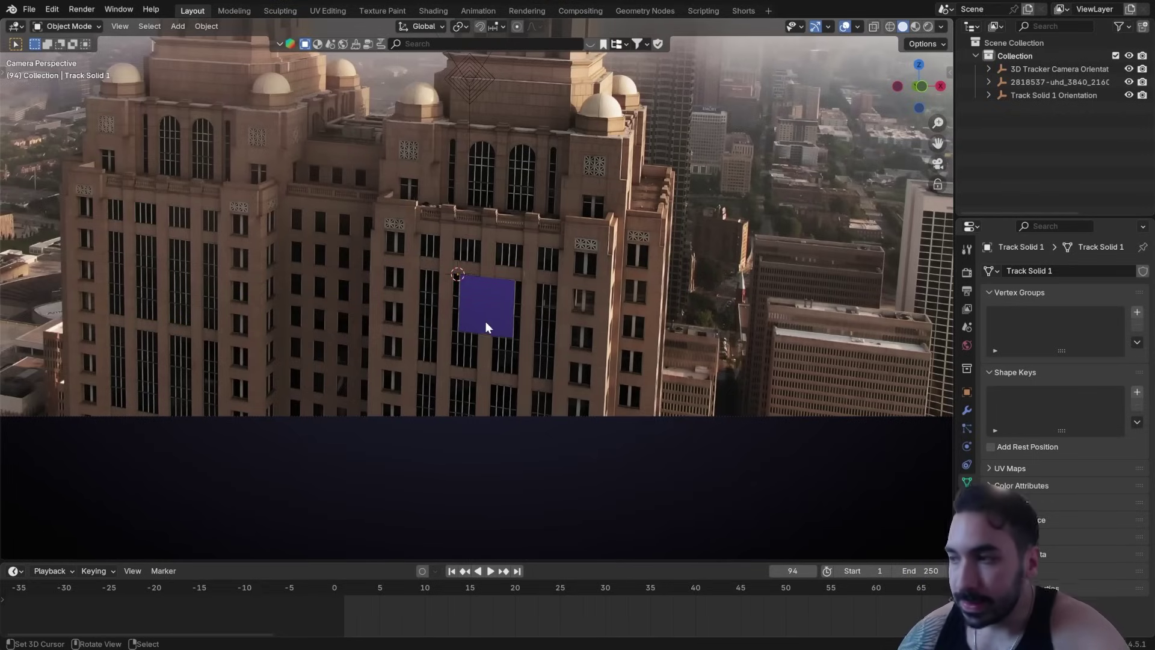
{"action": "left_click", "coordinate": [486, 323]}
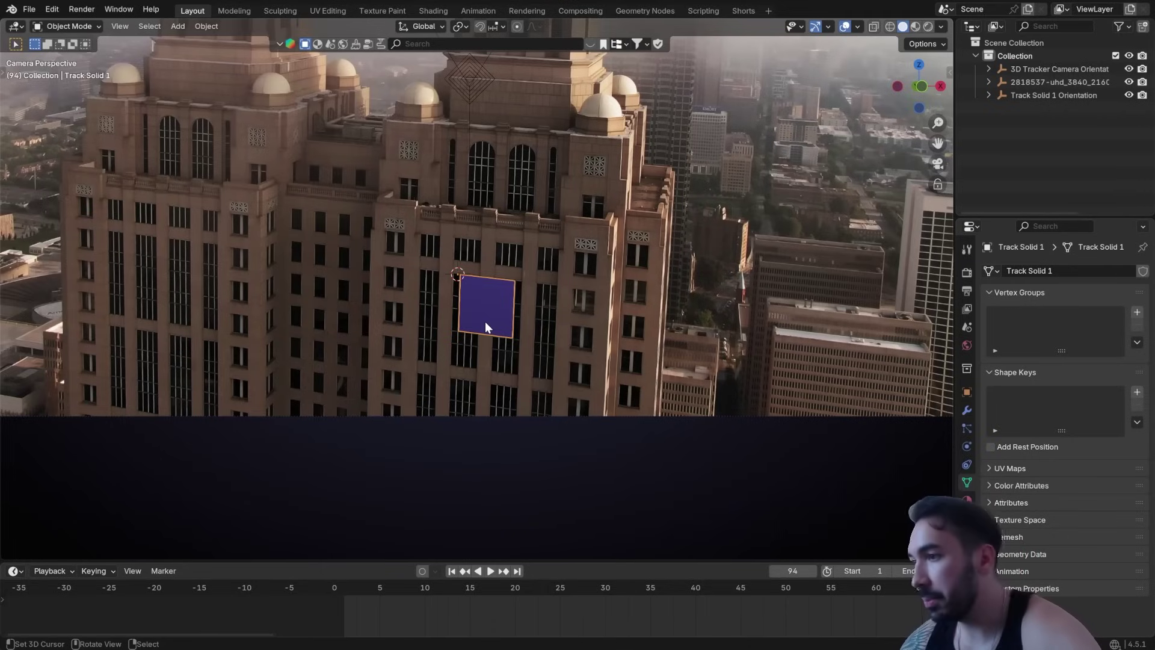
{"action": "scroll", "coordinate": [511, 323], "scroll_direction": "up", "scroll_amount": 4}
{"action": "key", "text": "Tab"}
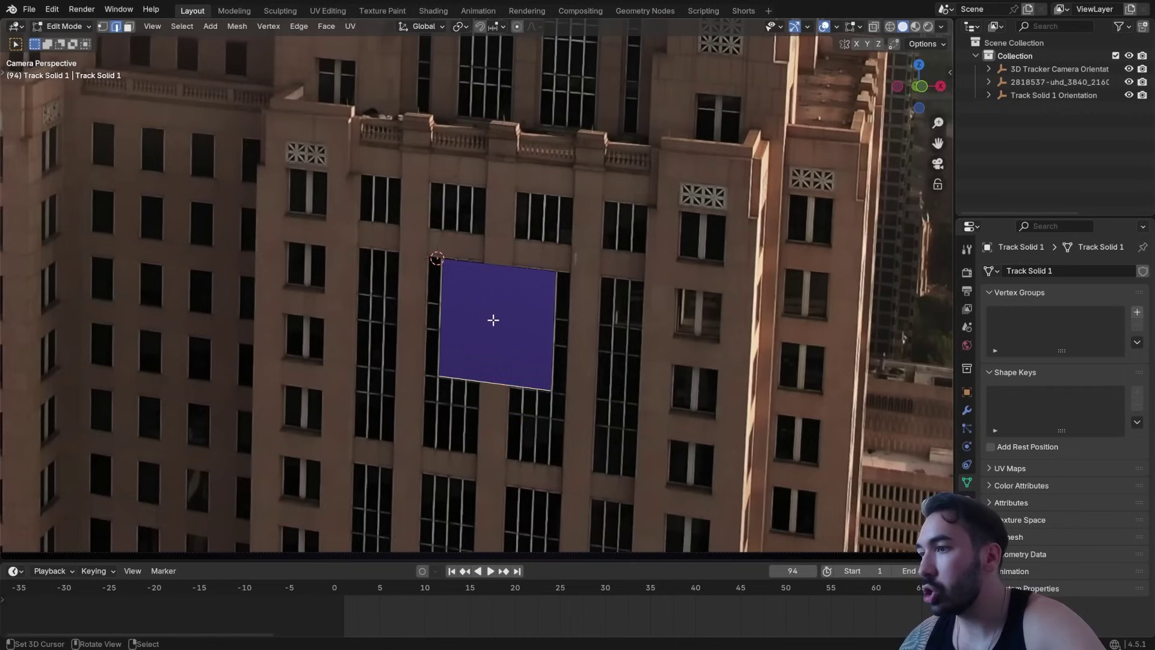
{"action": "key", "text": "a"}
{"action": "key", "text": "s"}
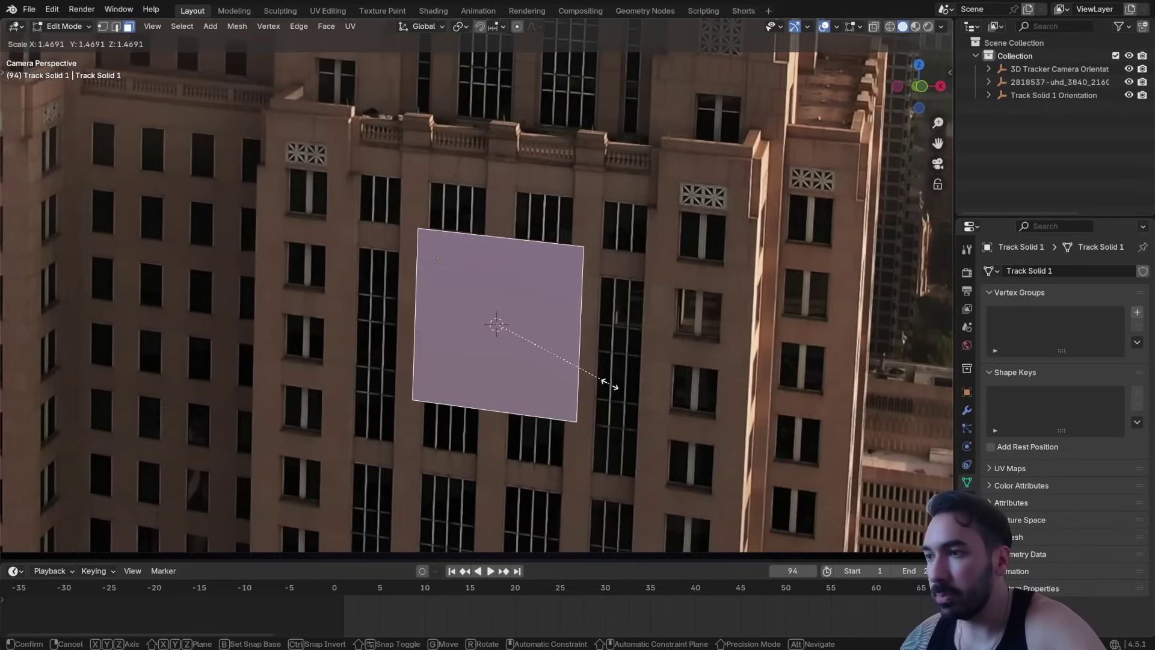
{"action": "left_click", "coordinate": [603, 363]}
{"action": "scroll", "coordinate": [472, 421], "scroll_direction": "down", "scroll_amount": 2}
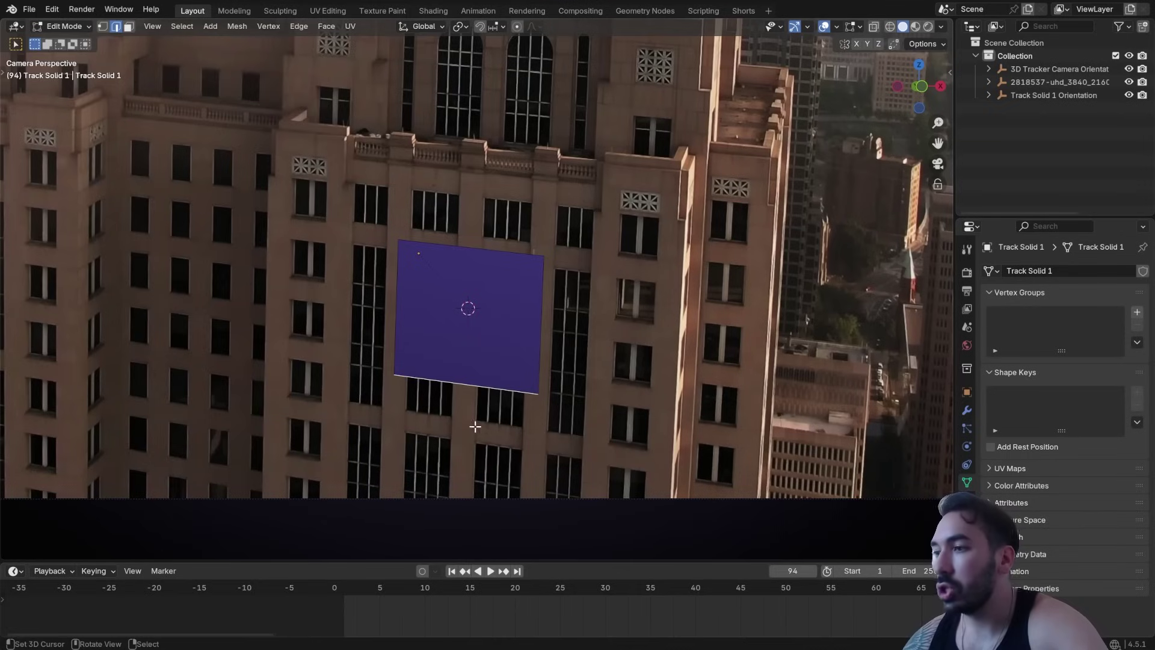
Step: Try lowering the plane's bottom edge along its local Z axis and along the global Z axis
{"action": "key", "text": "g"}
{"action": "key", "text": "z"}
{"action": "key", "text": "z"}
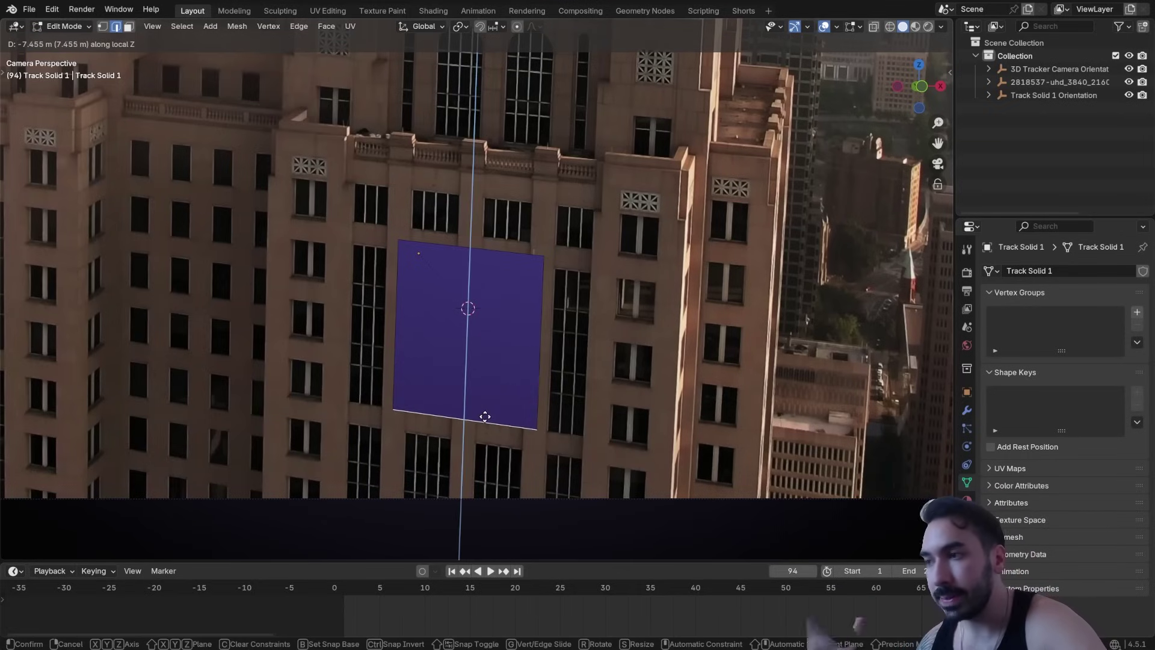
{"action": "left_click", "coordinate": [482, 405]}
{"action": "key", "text": "g"}
{"action": "key", "text": "z"}
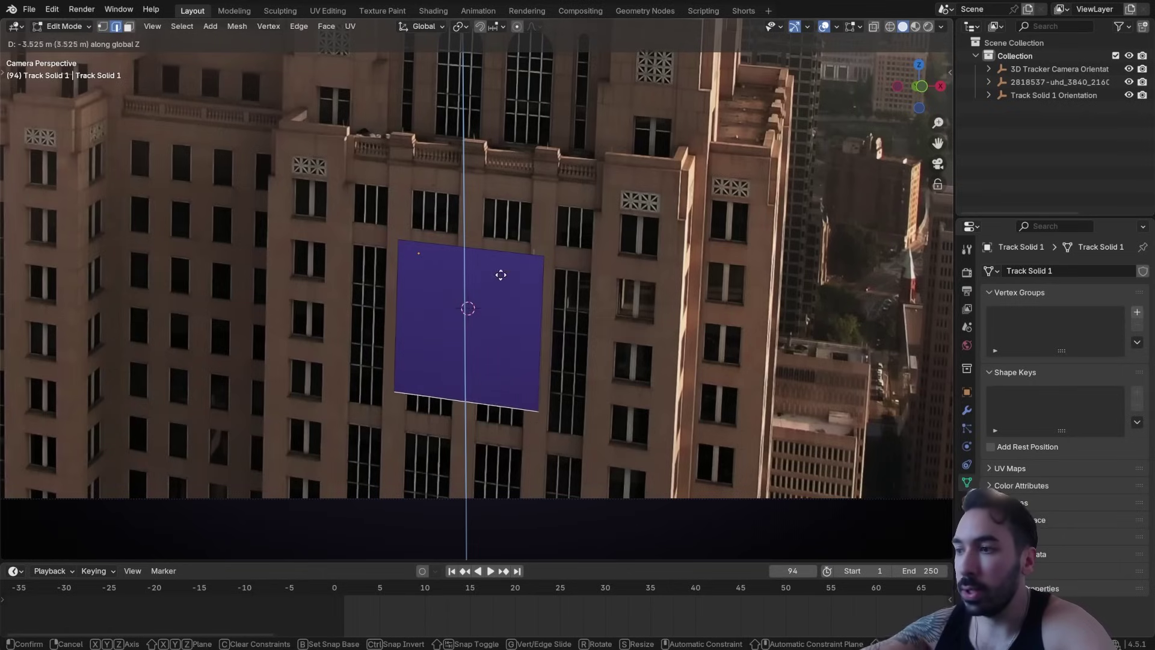
{"action": "left_click", "coordinate": [508, 298]}
Step: Move the plane's bottom edge down about 10 m along its local Z axis
{"action": "key", "text": "g"}
{"action": "key", "text": "z"}
{"action": "key", "text": "z"}
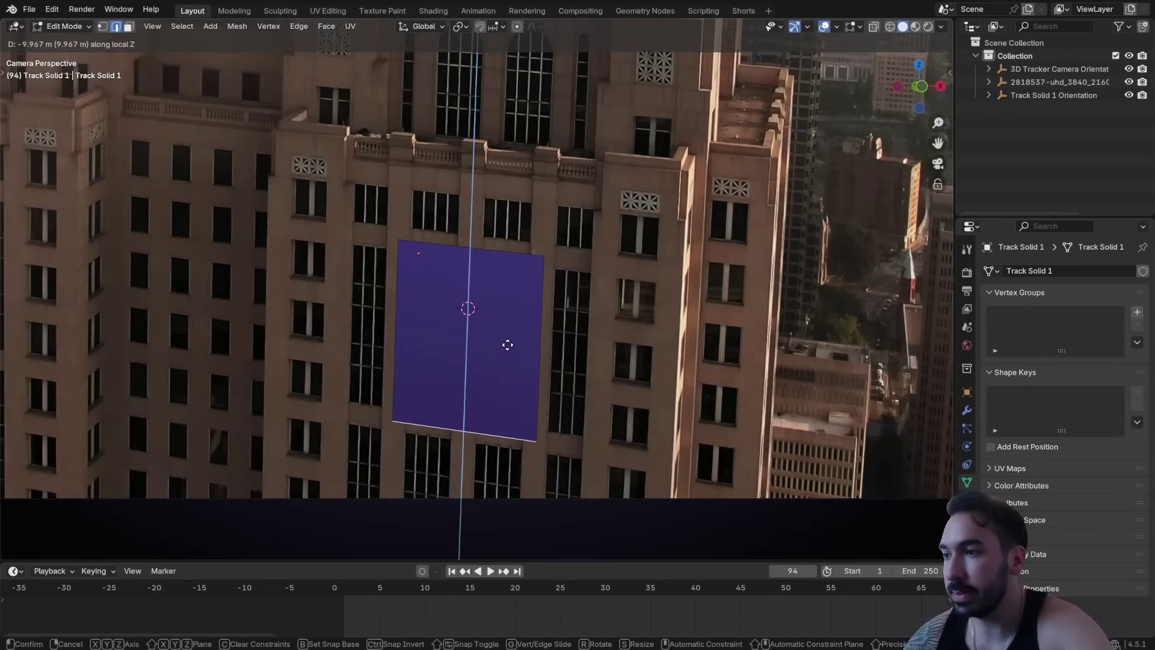
{"action": "left_click", "coordinate": [482, 355]}
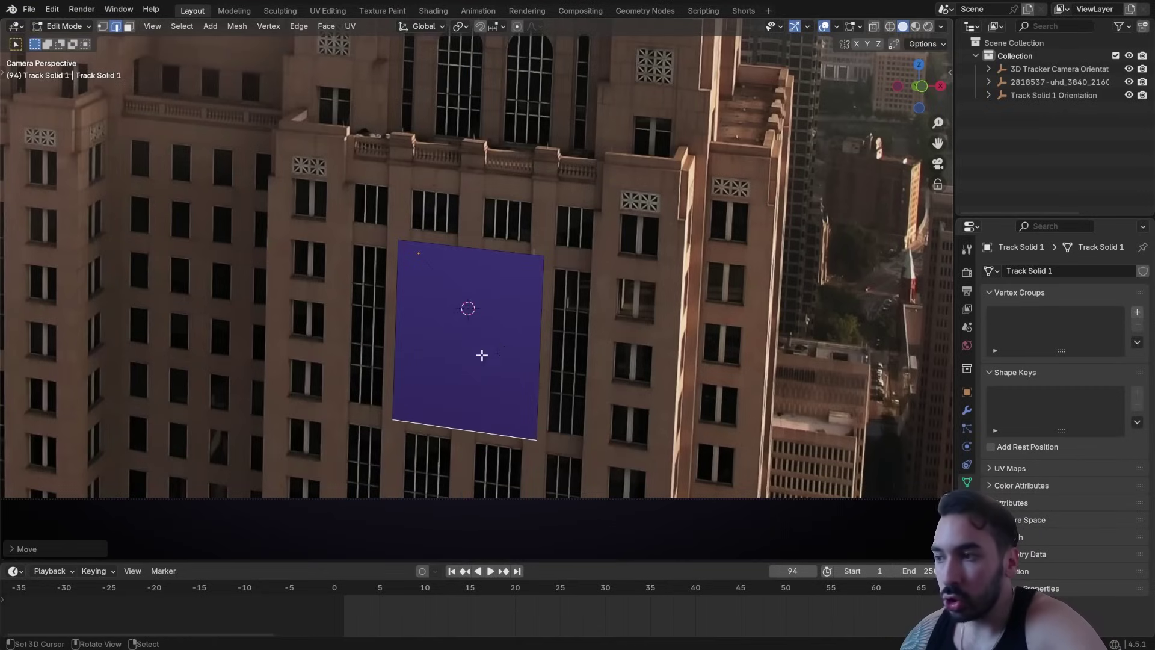
Step: Extrude the plane's face into a box reaching back into the building, and delete its front face
{"action": "key", "text": "3"}
{"action": "key", "text": "e"}
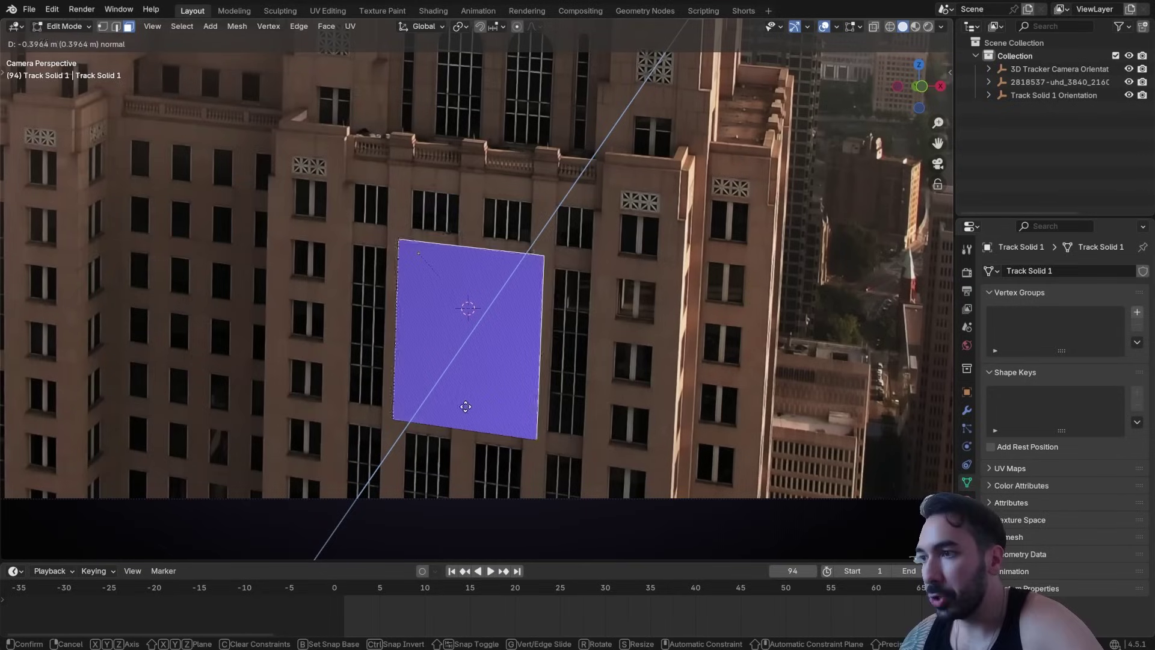
{"action": "left_click", "coordinate": [516, 371]}
{"action": "key", "text": "x"}
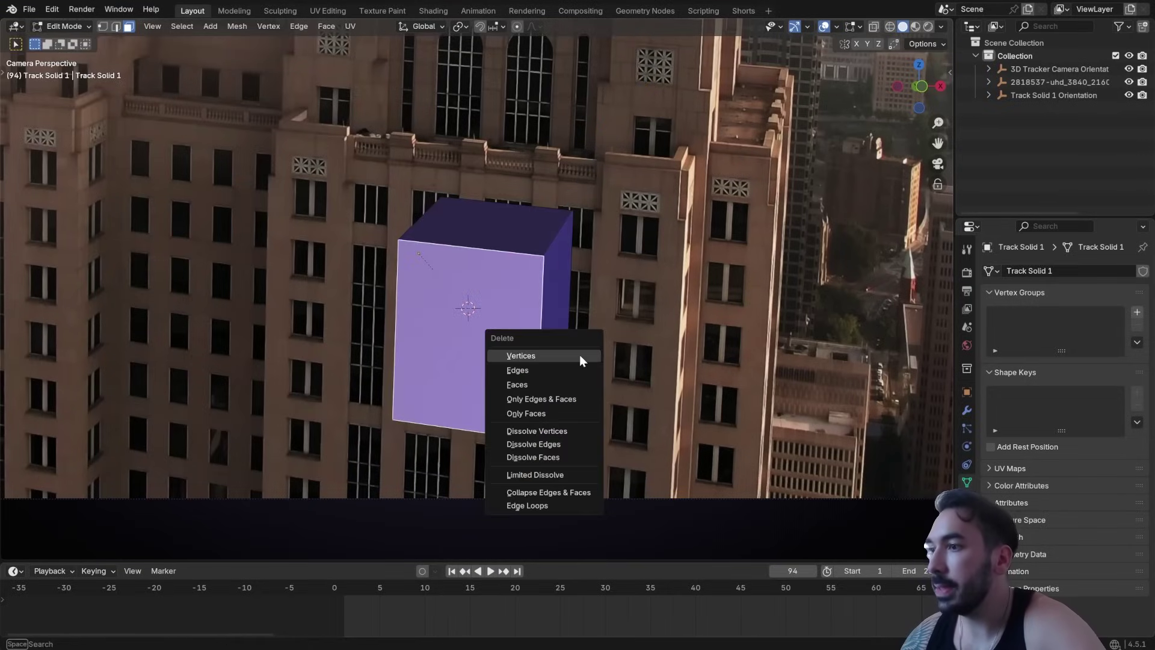
{"action": "left_click", "coordinate": [541, 383]}
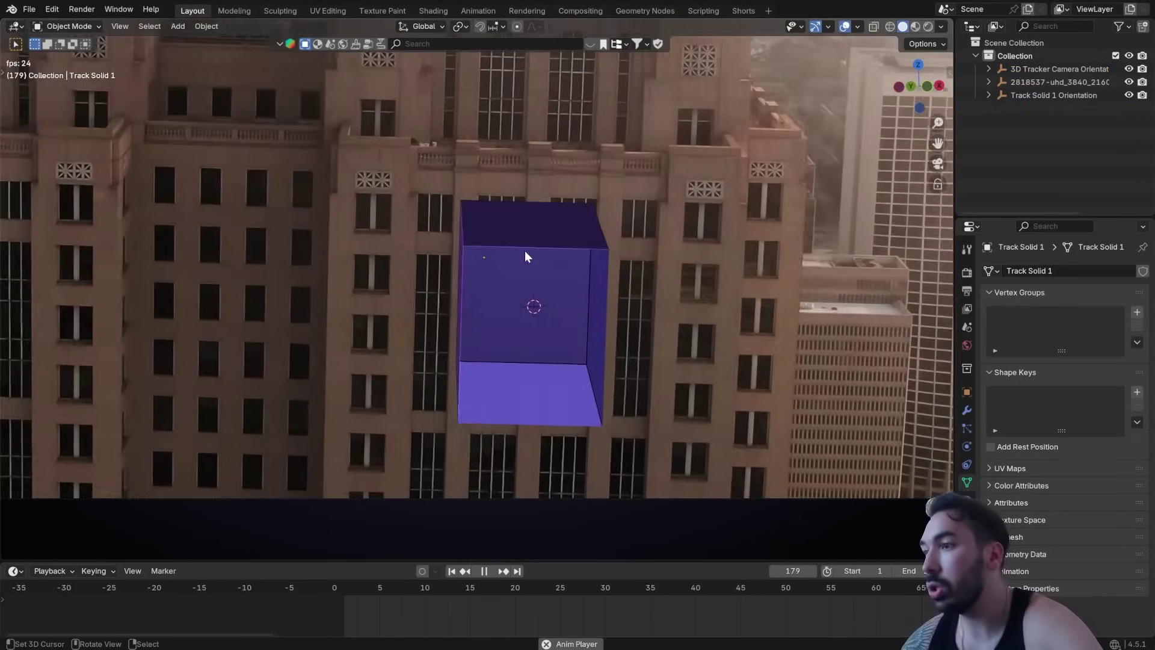
Step: Stop playback and extrude the box's front opening edges, scaling them outward into a wide surrounding frame of faces
{"action": "key", "text": "space"}
{"action": "key", "text": "Tab"}
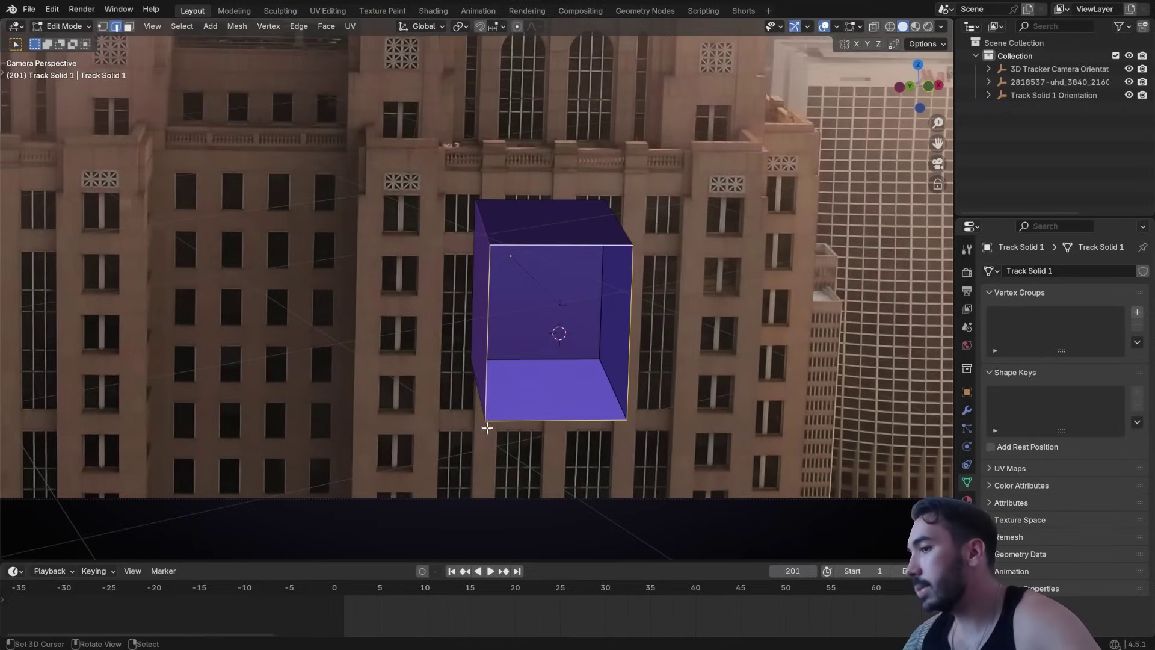
{"action": "key", "text": "s"}
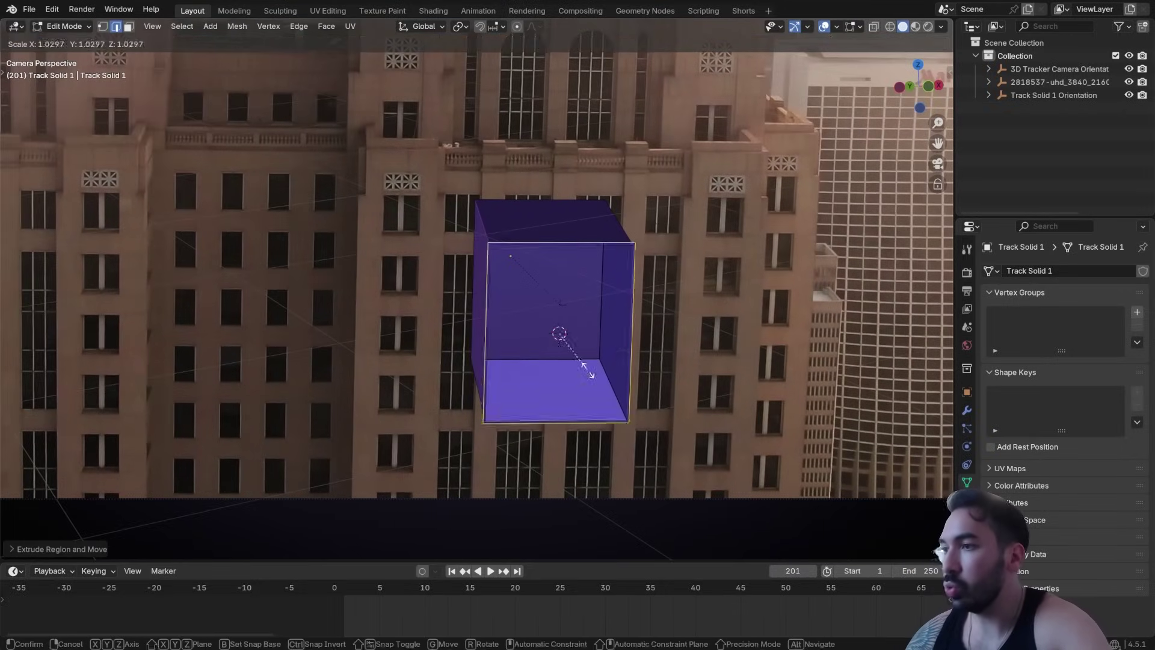
{"action": "left_click", "coordinate": [676, 400]}
{"action": "key", "text": "s"}
{"action": "right_click", "coordinate": [713, 489]}
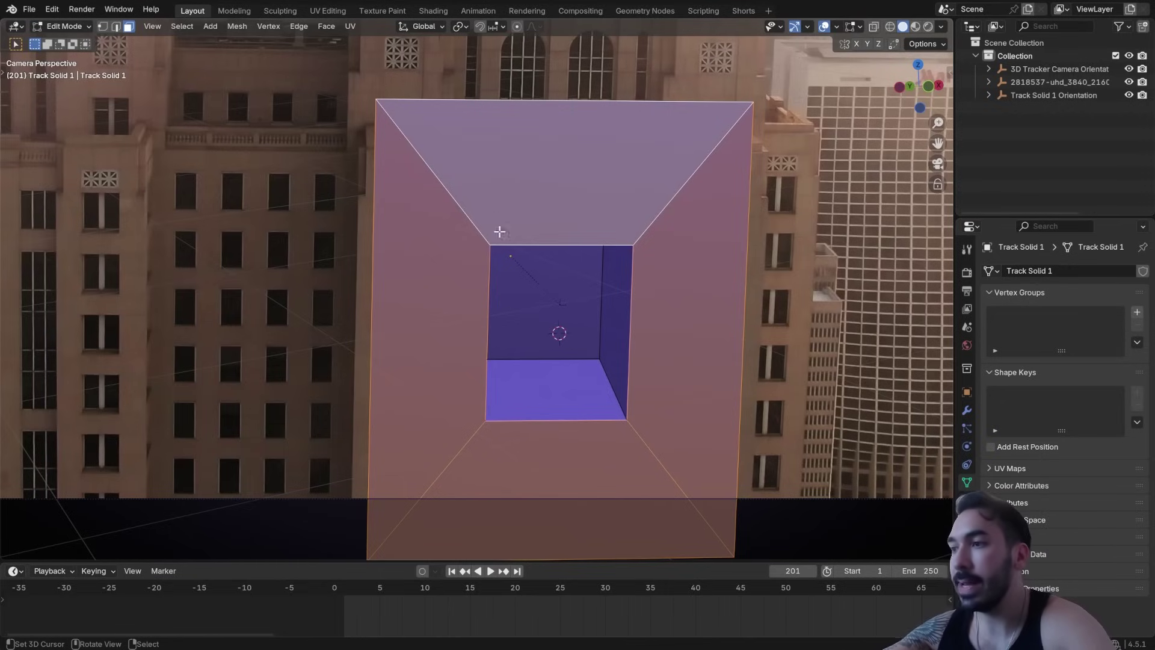
Step: Separate the selected frame faces from the box into their own object and return to Object Mode
{"action": "key", "text": "p"}
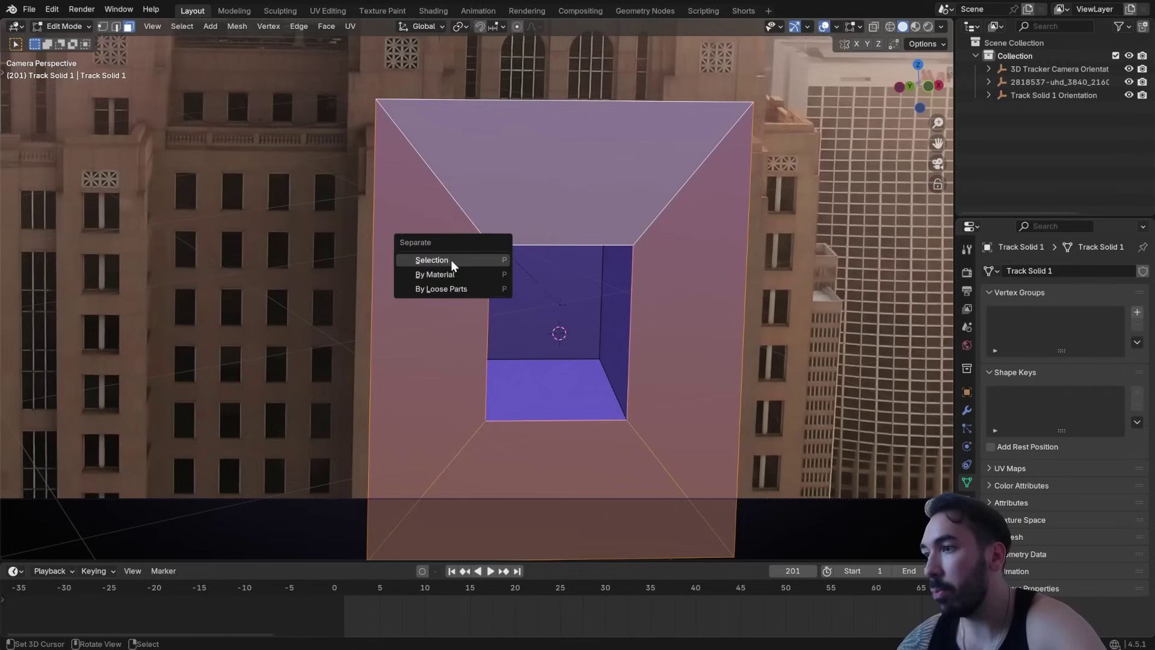
{"action": "left_click", "coordinate": [451, 261]}
{"action": "key", "text": "Tab"}
{"action": "scroll", "coordinate": [475, 226], "scroll_direction": "down", "scroll_amount": 2}
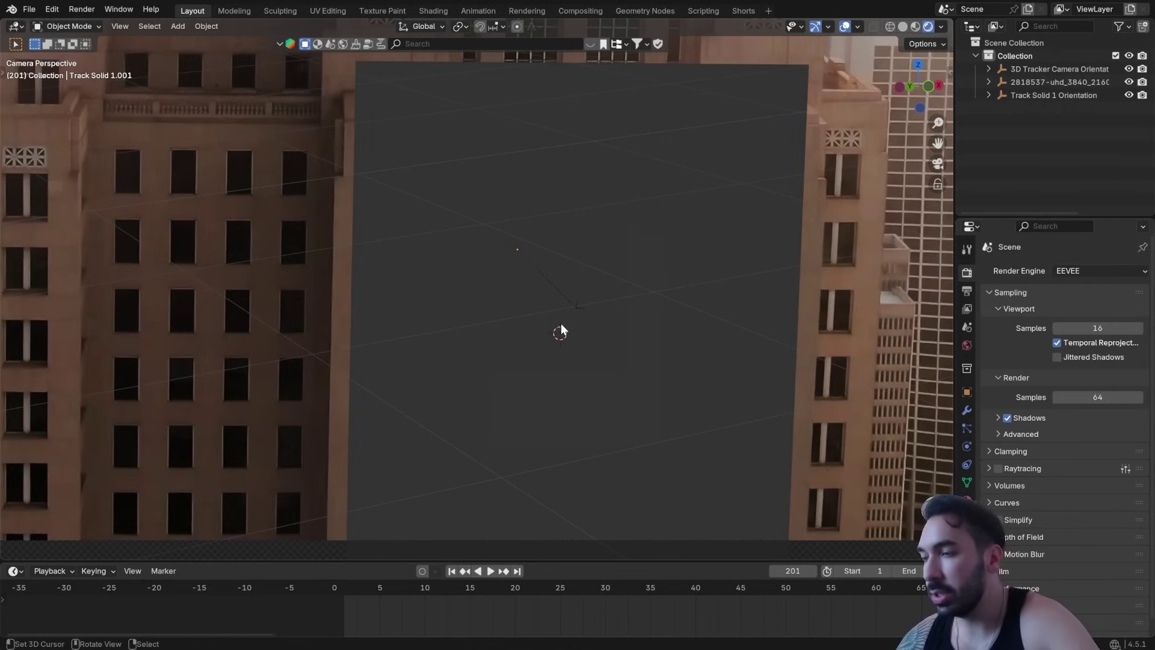
Step: Add an area light at the 3D cursor and move it along the Z axis
{"action": "key", "text": "shift+a"}
{"action": "mouse_move", "coordinate": [591, 322]}
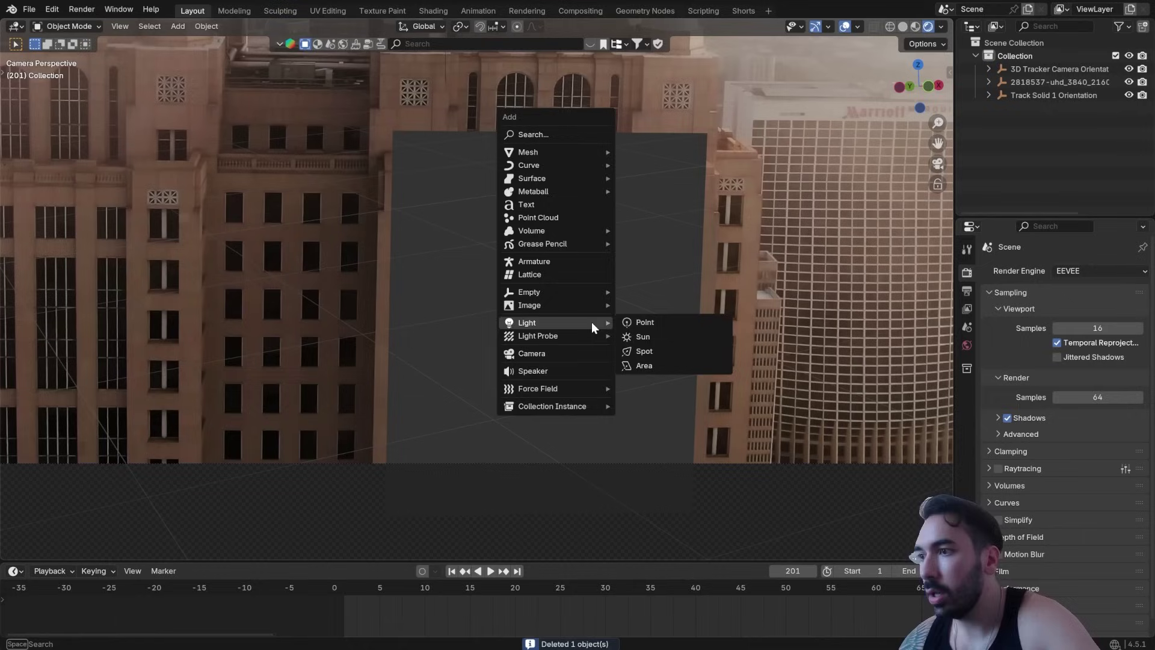
{"action": "left_click", "coordinate": [644, 365]}
{"action": "key", "text": "g"}
{"action": "key", "text": "z"}
{"action": "left_click", "coordinate": [711, 351]}
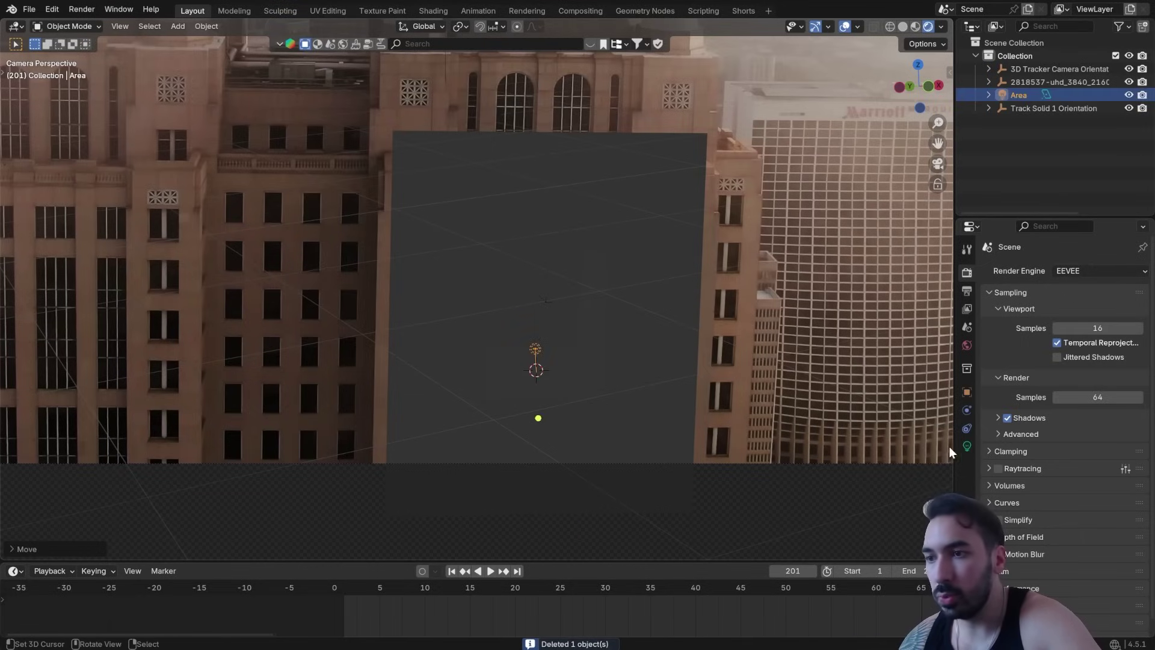
Step: Increase the area light's power and adjust its height along the Z axis to light the box interior
{"action": "left_click", "coordinate": [967, 445]}
{"action": "left_click_drag", "start_coordinate": [1088, 382], "coordinate": [1143, 382]}
{"action": "key", "text": "g"}
{"action": "key", "text": "z"}
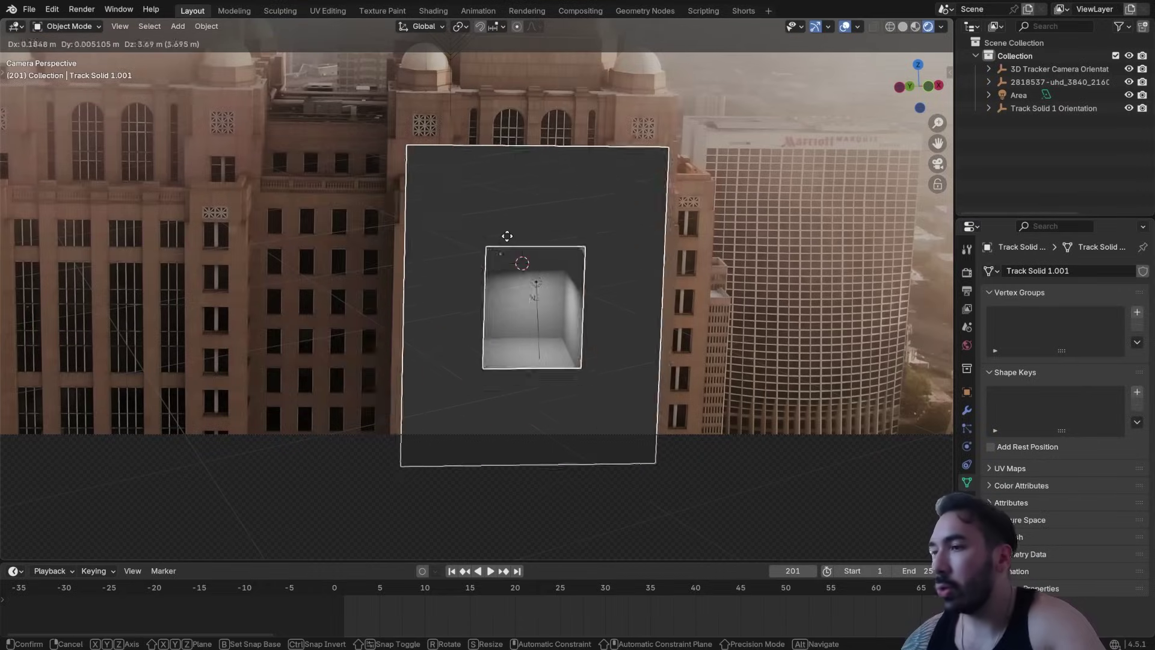
Step: Give the separated frame object a new material, replacing its Principled BSDF with a Holdout shader connected to the Surface output
{"action": "left_click", "coordinate": [507, 248]}
{"action": "left_click", "coordinate": [434, 10]}
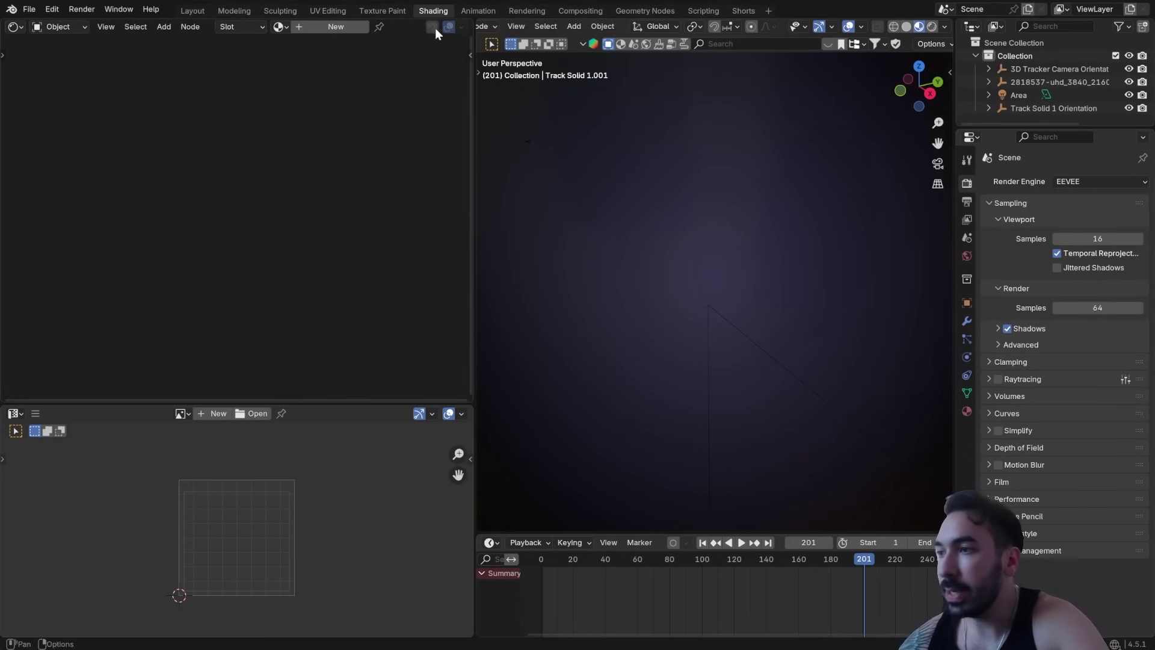
{"action": "key", "text": "x"}
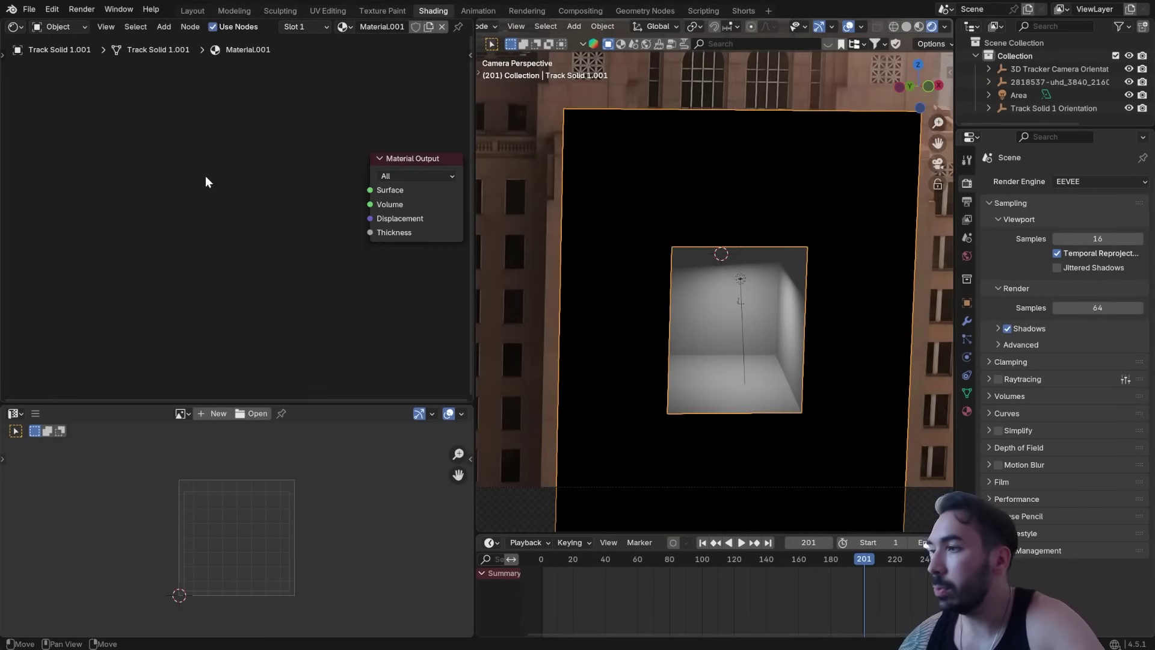
{"action": "key", "text": "shift+a"}
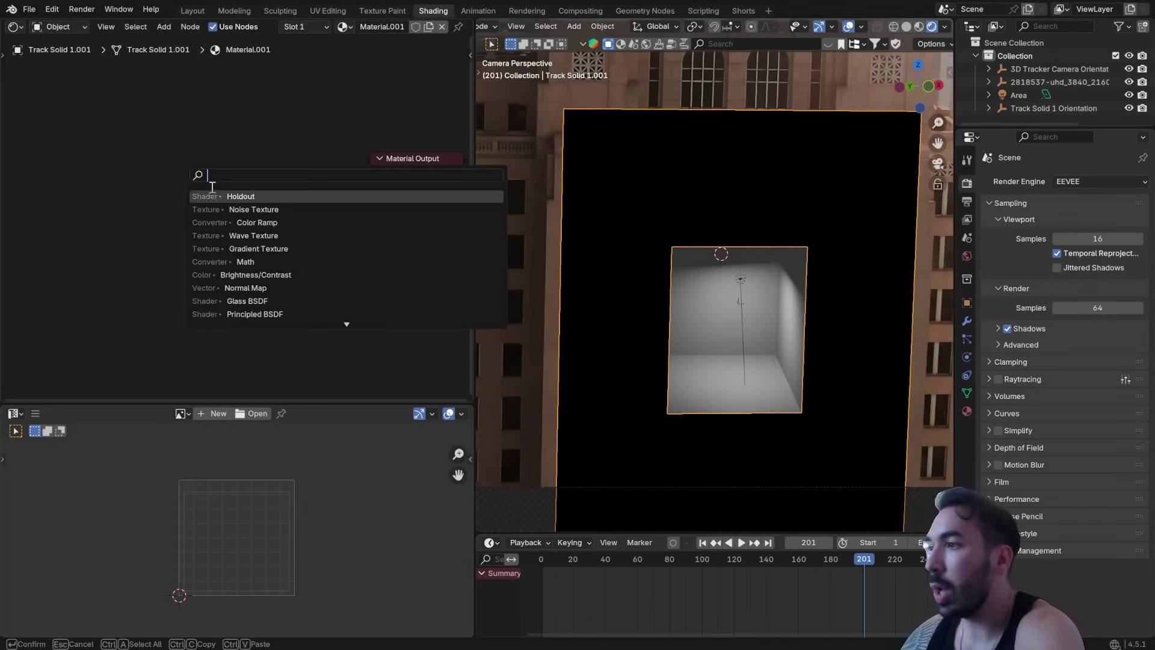
{"action": "left_click", "coordinate": [240, 196]}
{"action": "left_click", "coordinate": [202, 172]}
{"action": "left_click_drag", "start_coordinate": [295, 190], "coordinate": [370, 190]}
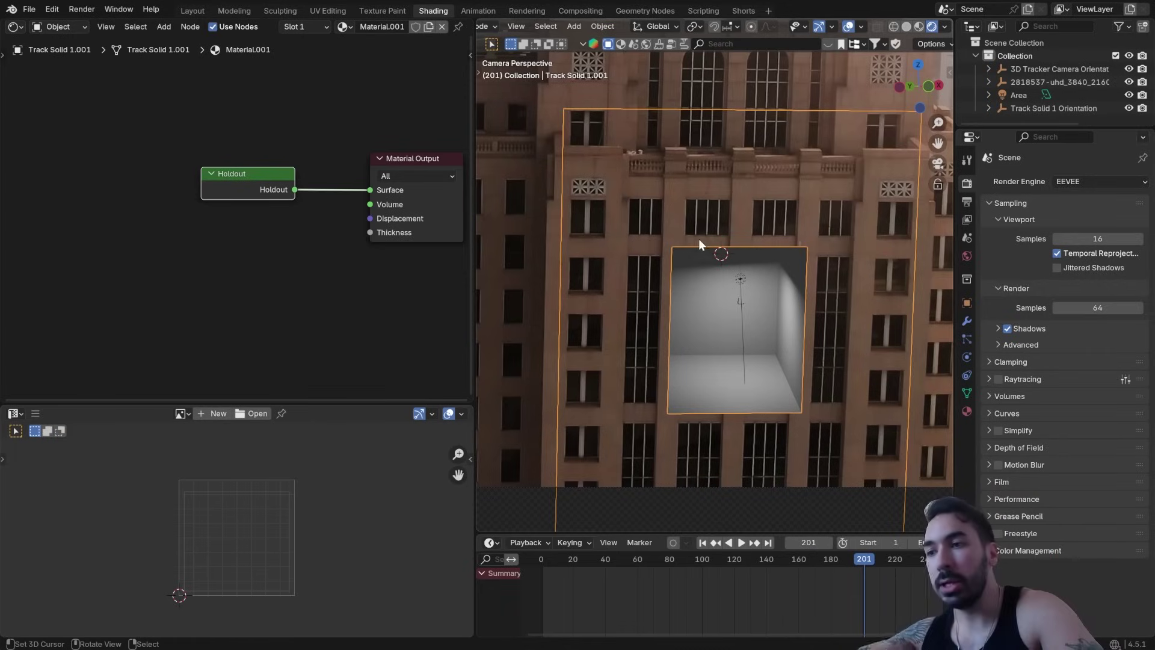
Step: Play the animation to check the box against the facade, and create a new material for the Track Solid 1 box
{"action": "left_click", "coordinate": [723, 331]}
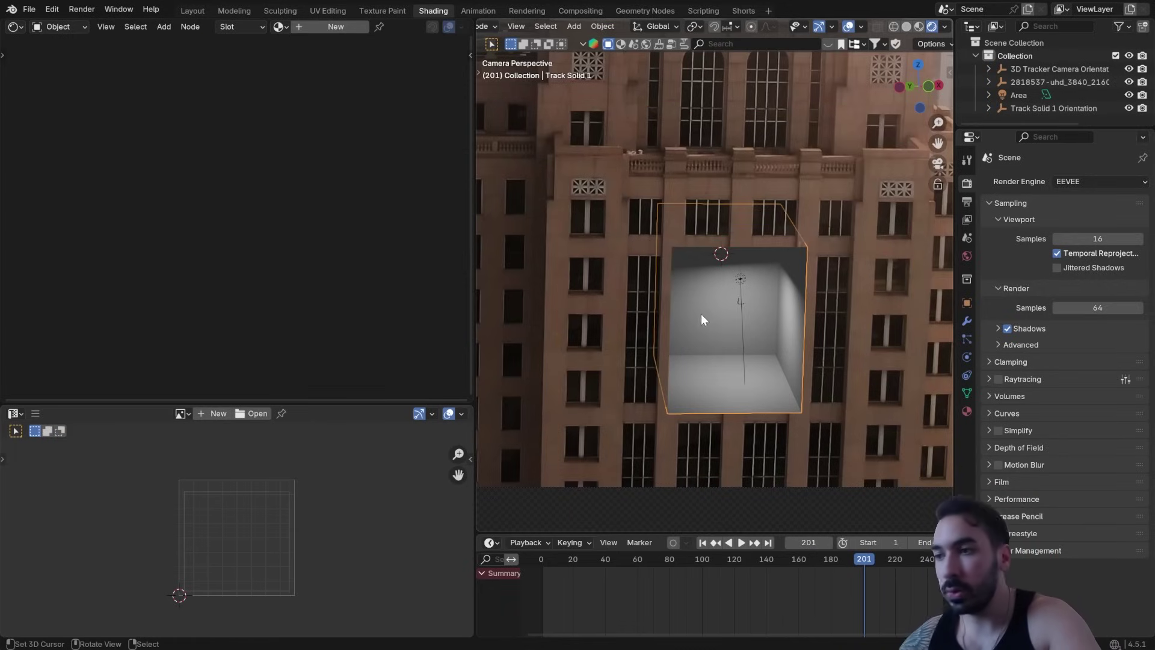
{"action": "key", "text": "space"}
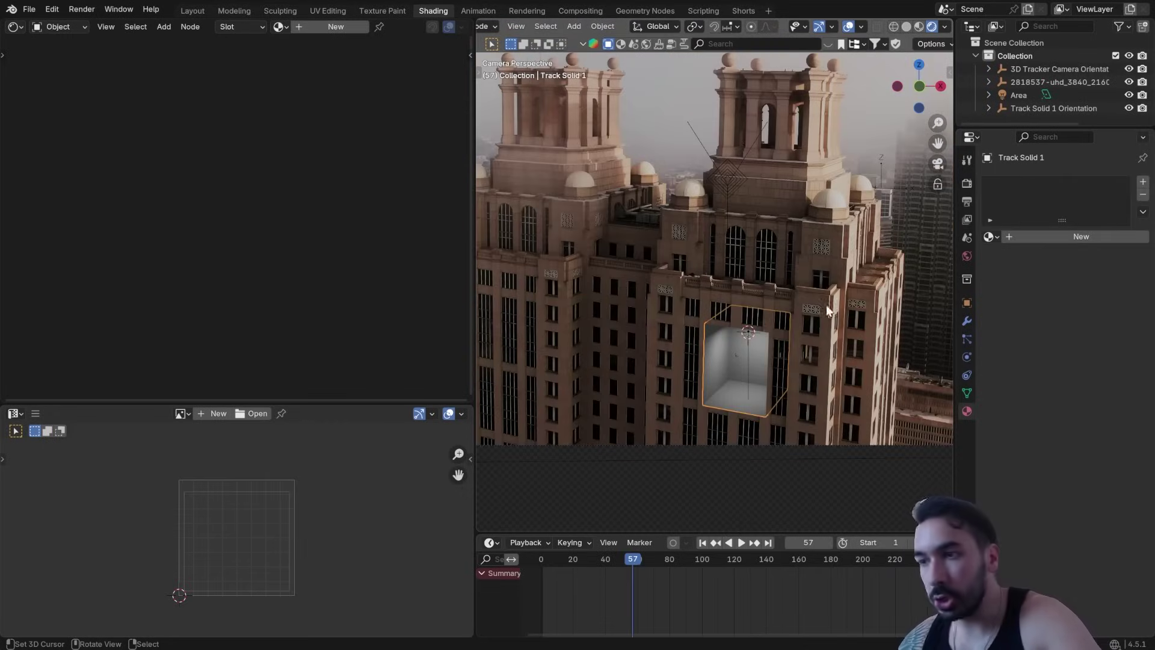
{"action": "left_click", "coordinate": [1038, 237]}
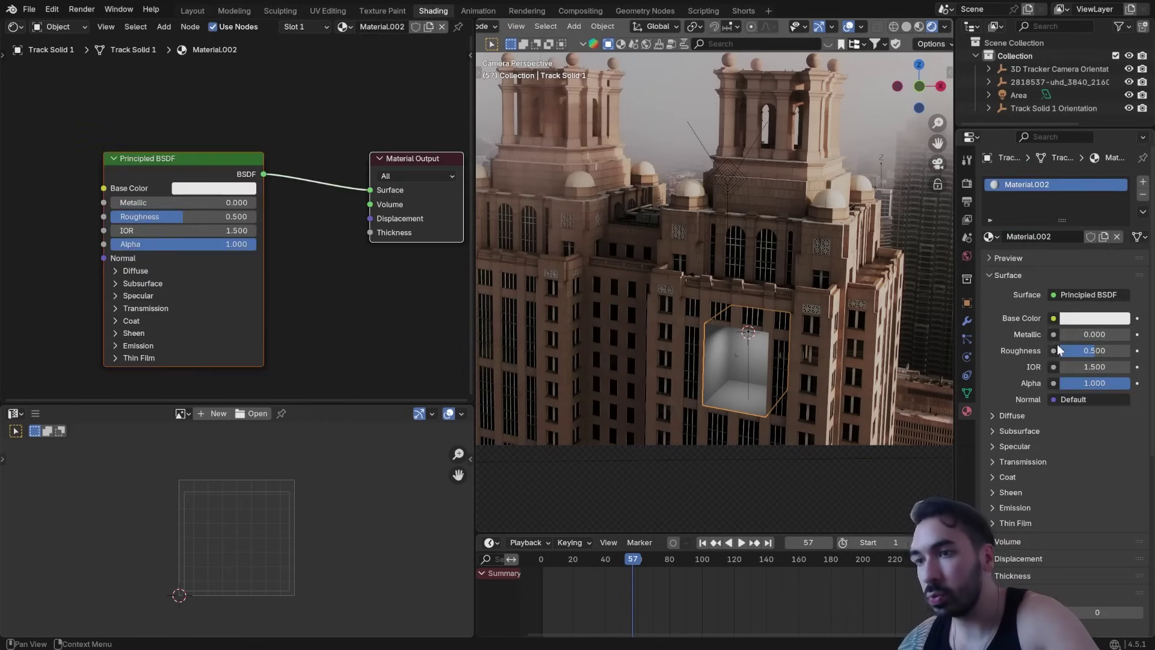
Step: Adjust the Metallic and Roughness values of the Track Solid 1 box material to make its walls reflective
{"action": "left_click_drag", "start_coordinate": [1056, 334], "coordinate": [1086, 351]}
Step: Try a monkey mesh inside the box, moving, scaling and rotating it about the Z axis, and delete it
{"action": "key", "text": "shift+a"}
{"action": "mouse_move", "coordinate": [703, 338]}
{"action": "left_click", "coordinate": [810, 452]}
{"action": "key", "text": "g"}
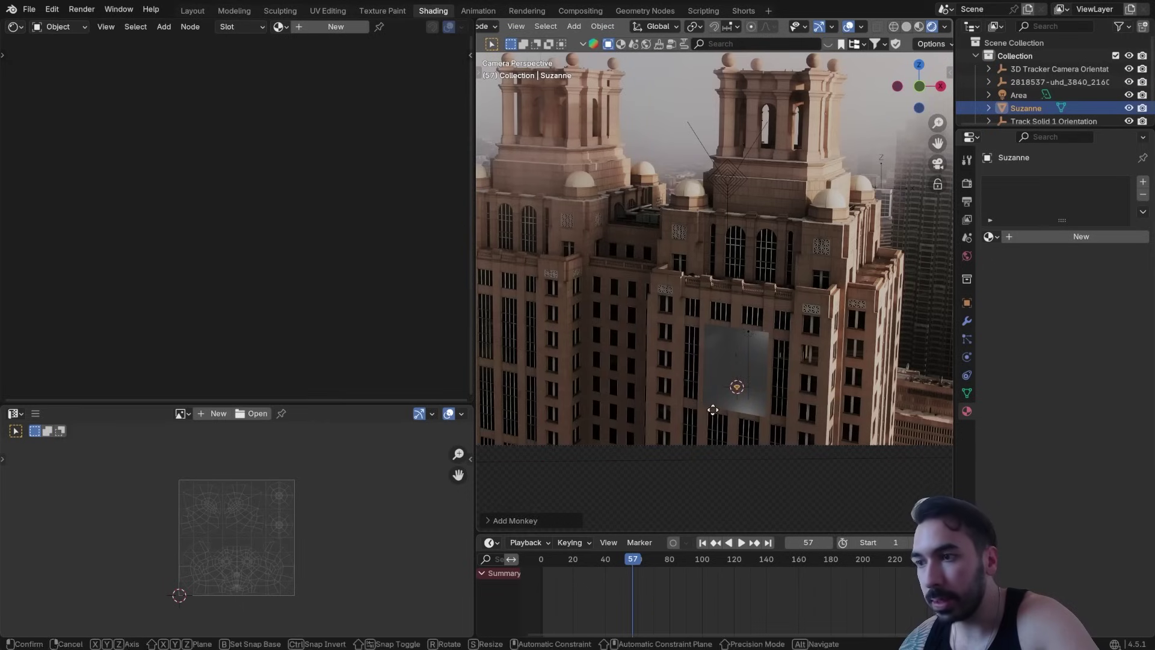
{"action": "left_click", "coordinate": [746, 425]}
{"action": "key", "text": "s"}
{"action": "key", "text": "z"}
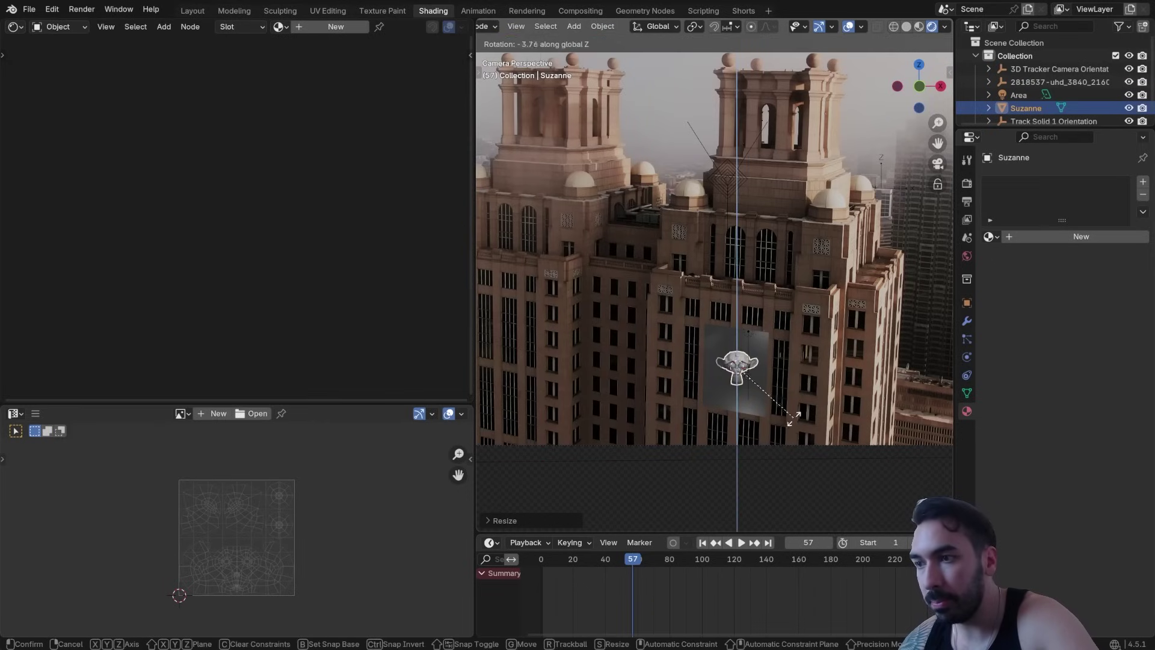
{"action": "key", "text": "Delete"}
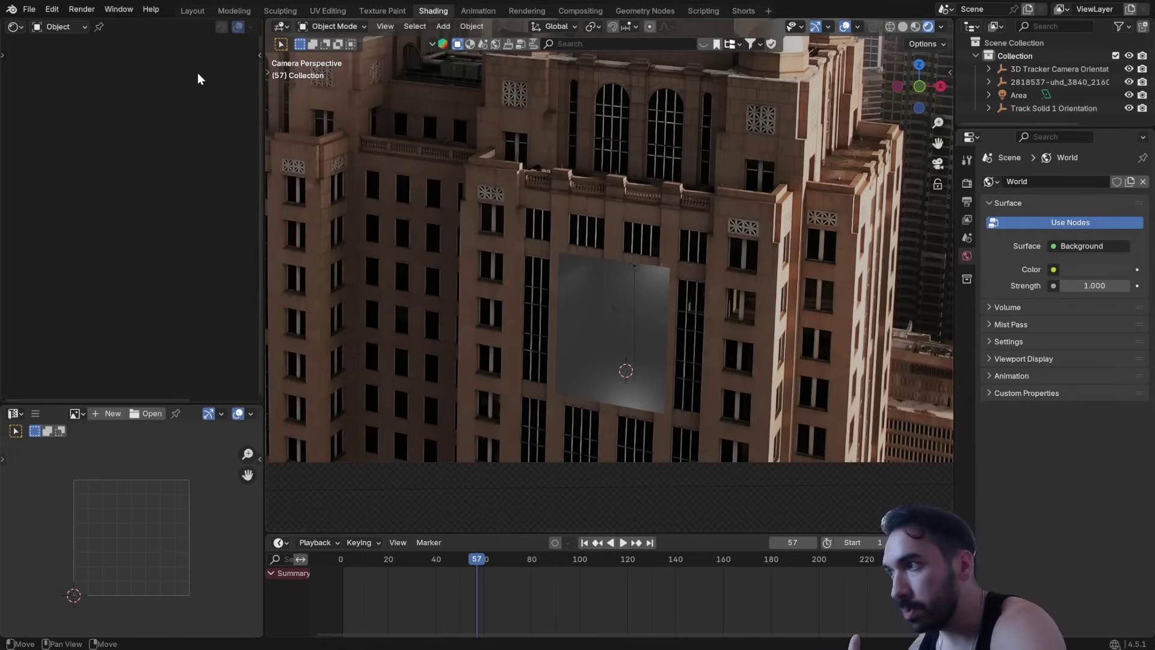
Step: Switch the viewport to solid shading and append the Perfume object from Perfume Zenogati.blend, filtering the file's objects by "per"
{"action": "key", "text": "z"}
{"action": "left_click", "coordinate": [29, 9]}
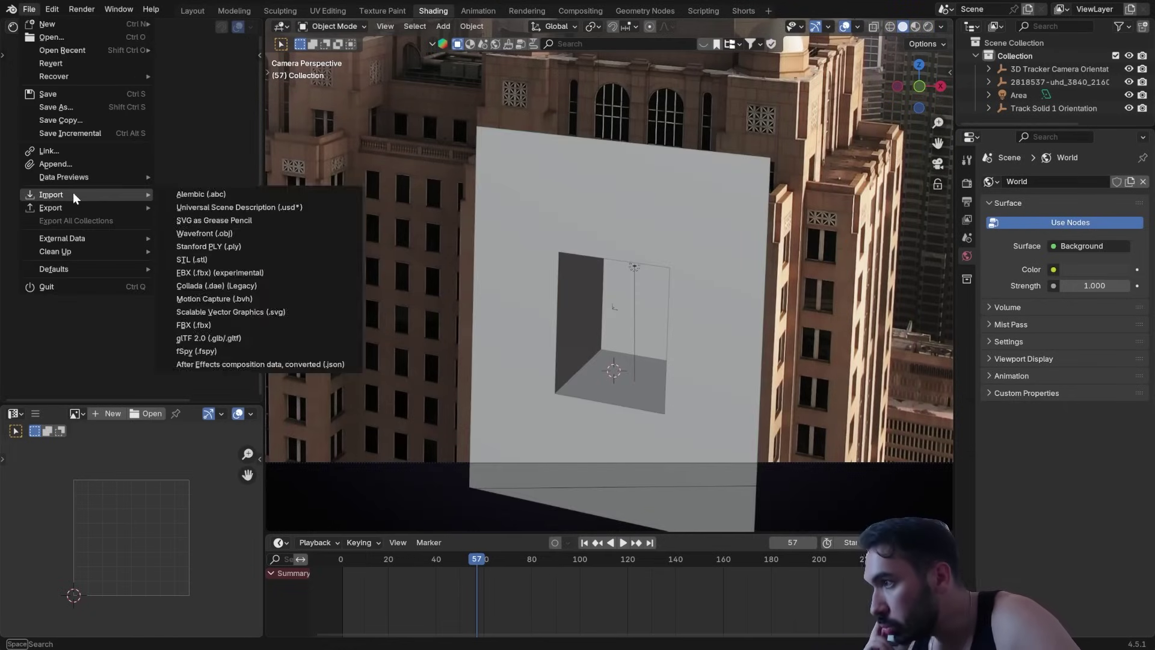
{"action": "left_click", "coordinate": [74, 164]}
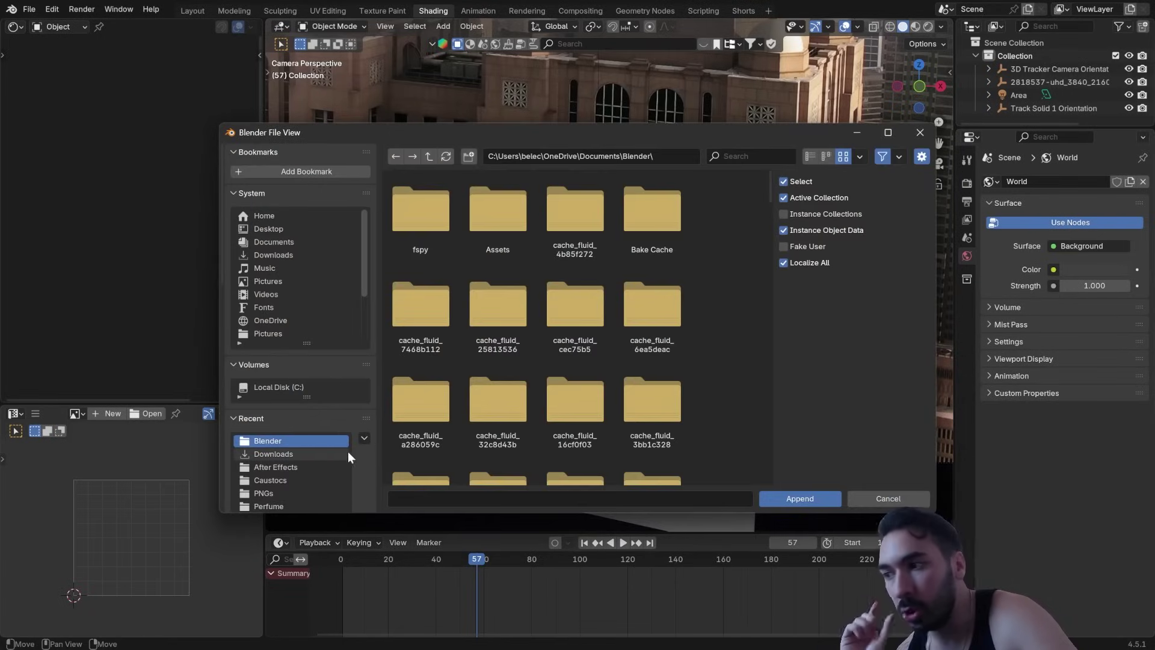
{"action": "scroll", "coordinate": [431, 226], "scroll_direction": "down", "scroll_amount": 10}
{"action": "double_click", "coordinate": [425, 209]}
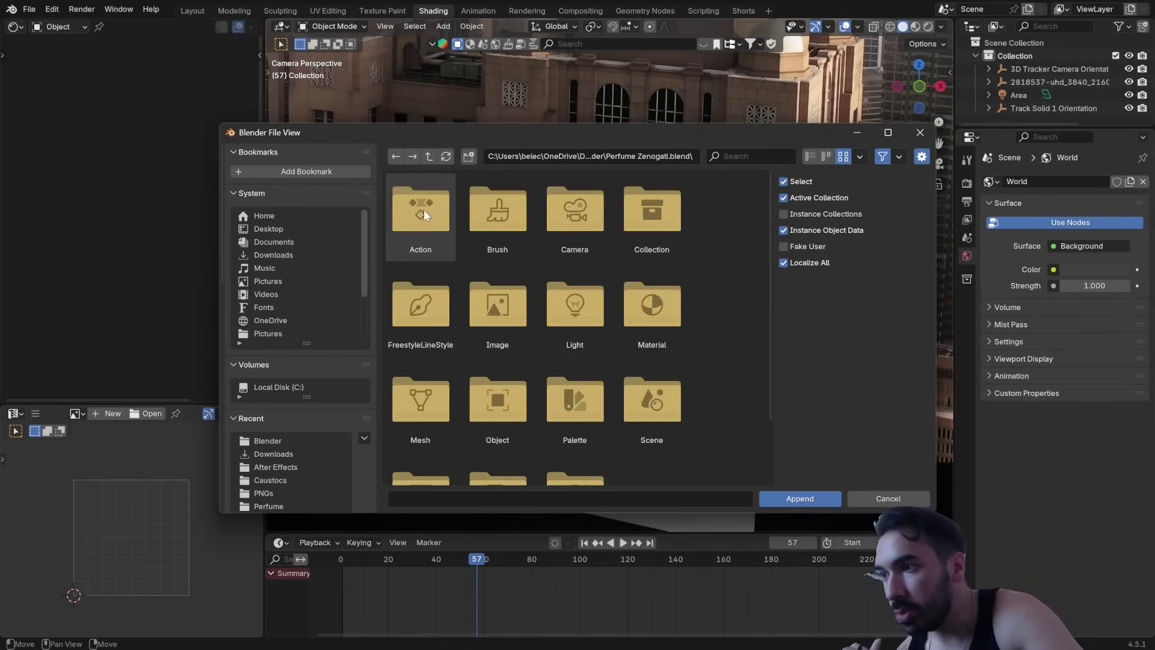
{"action": "scroll", "coordinate": [620, 264], "scroll_direction": "down", "scroll_amount": 1}
{"action": "double_click", "coordinate": [503, 379]}
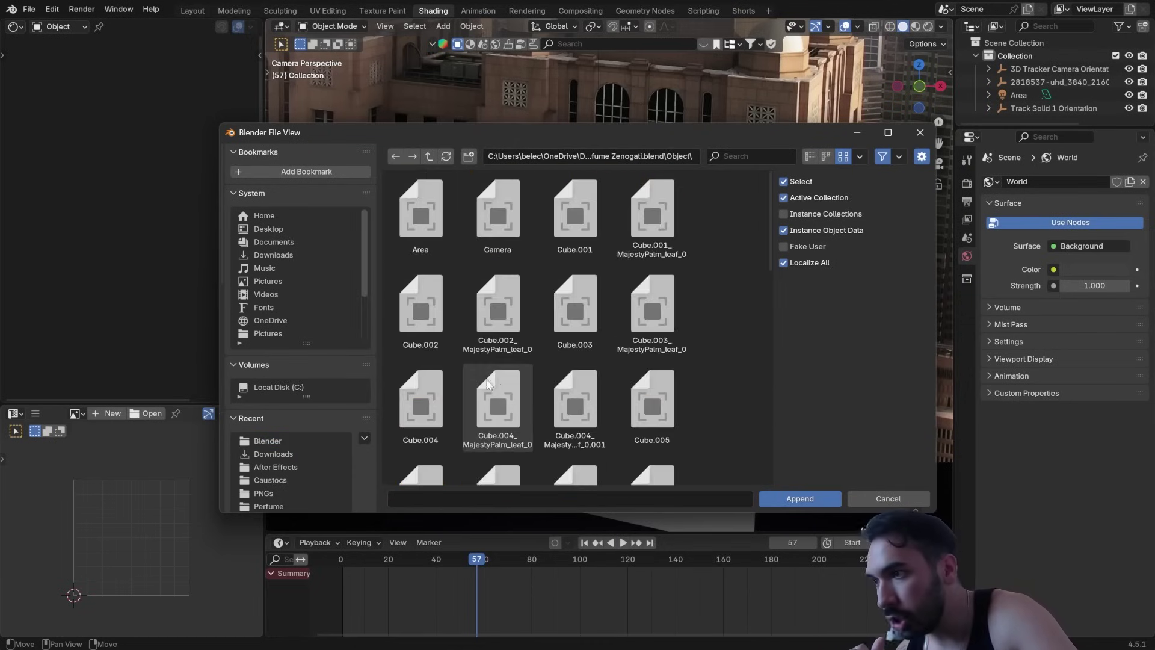
{"action": "left_click", "coordinate": [748, 157]}
{"action": "type", "text": "per"}
{"action": "left_click", "coordinate": [421, 215]}
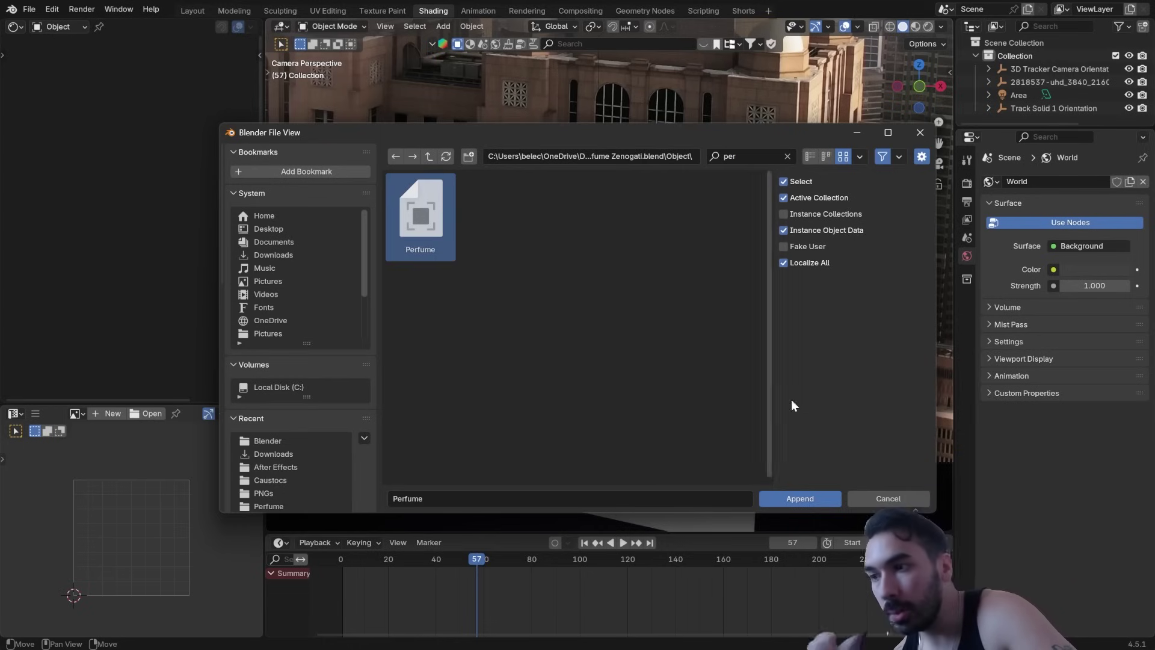
{"action": "left_click", "coordinate": [800, 500]}
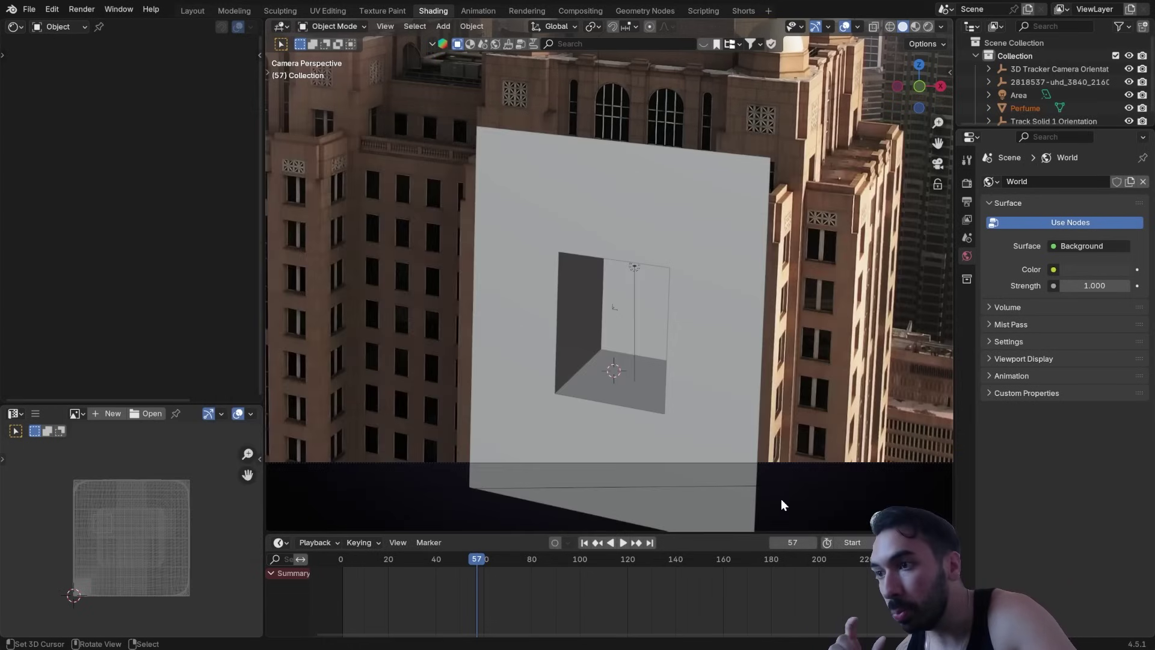
Step: Scale the perfume bottle to fit the box opening and move it inside the recess
{"action": "key", "text": "s"}
{"action": "left_click", "coordinate": [652, 371]}
{"action": "key", "text": "g"}
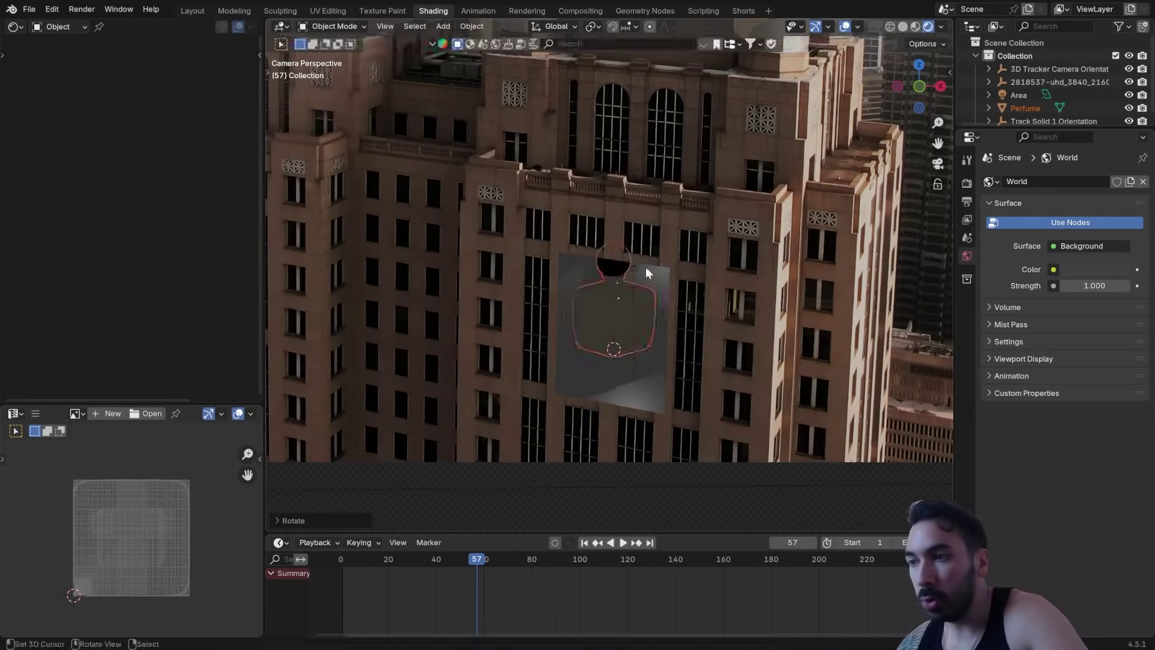
{"action": "left_click", "coordinate": [669, 308]}
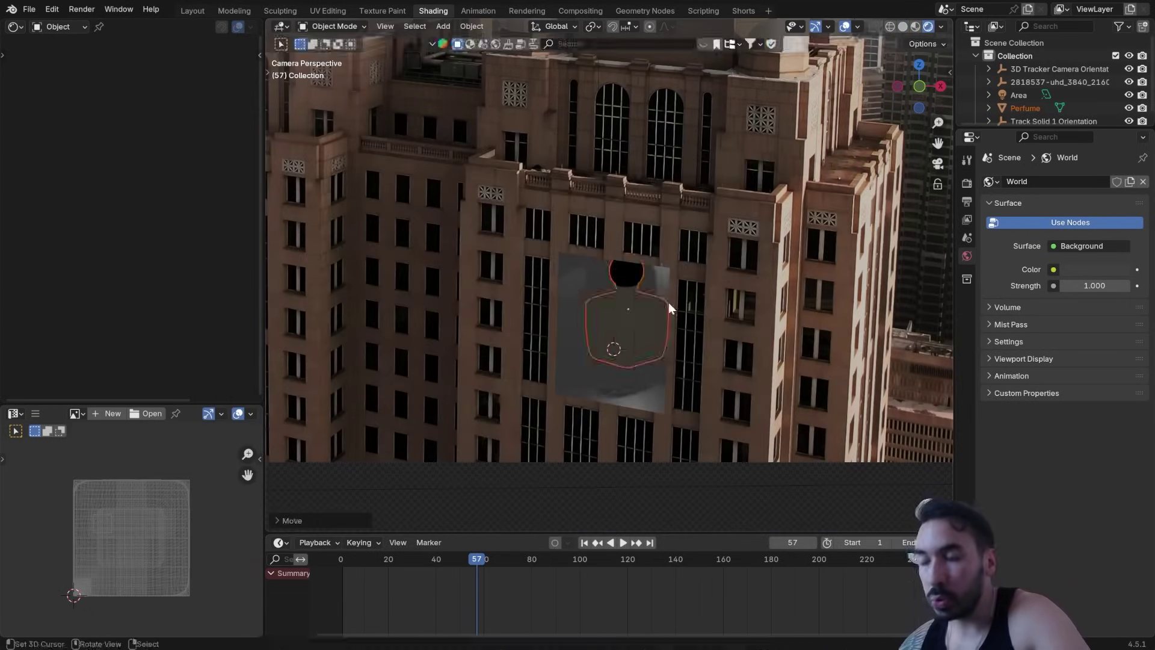
Step: Set the scene's render engine to Cycles
{"action": "left_click", "coordinate": [968, 183]}
{"action": "left_click", "coordinate": [1082, 181]}
{"action": "left_click", "coordinate": [1078, 225]}
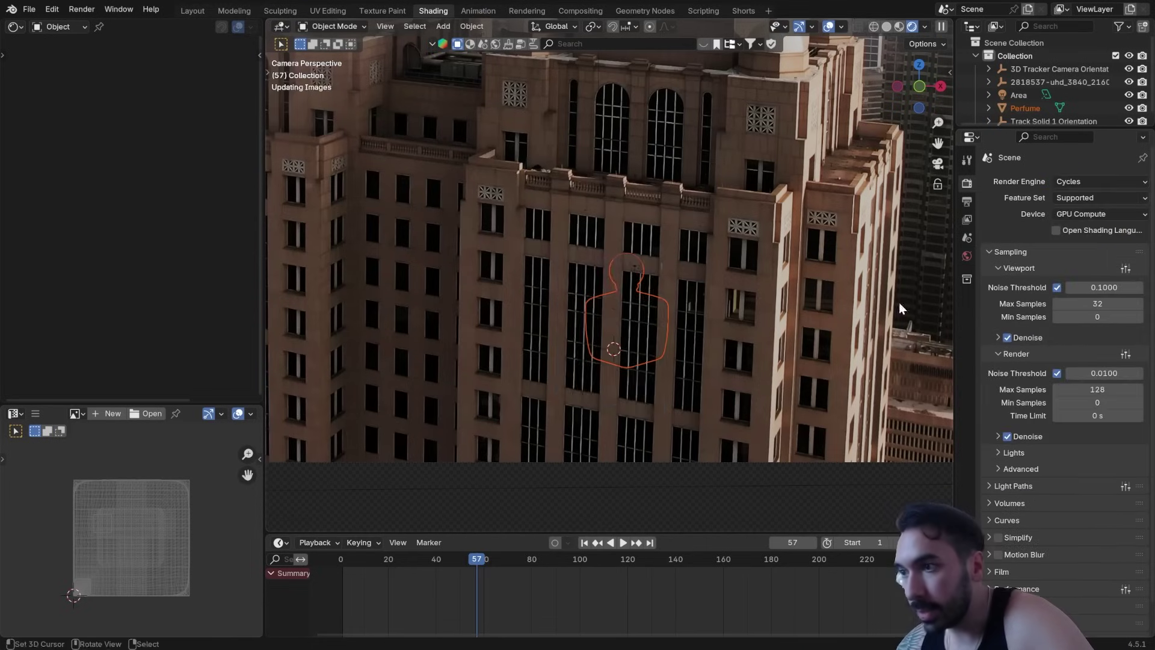
Step: Rotate the perfume bottle and rescale it to sit properly within the recessed box
{"action": "key", "text": "r"}
{"action": "left_click", "coordinate": [666, 364]}
{"action": "key", "text": "s"}
{"action": "left_click", "coordinate": [685, 382]}
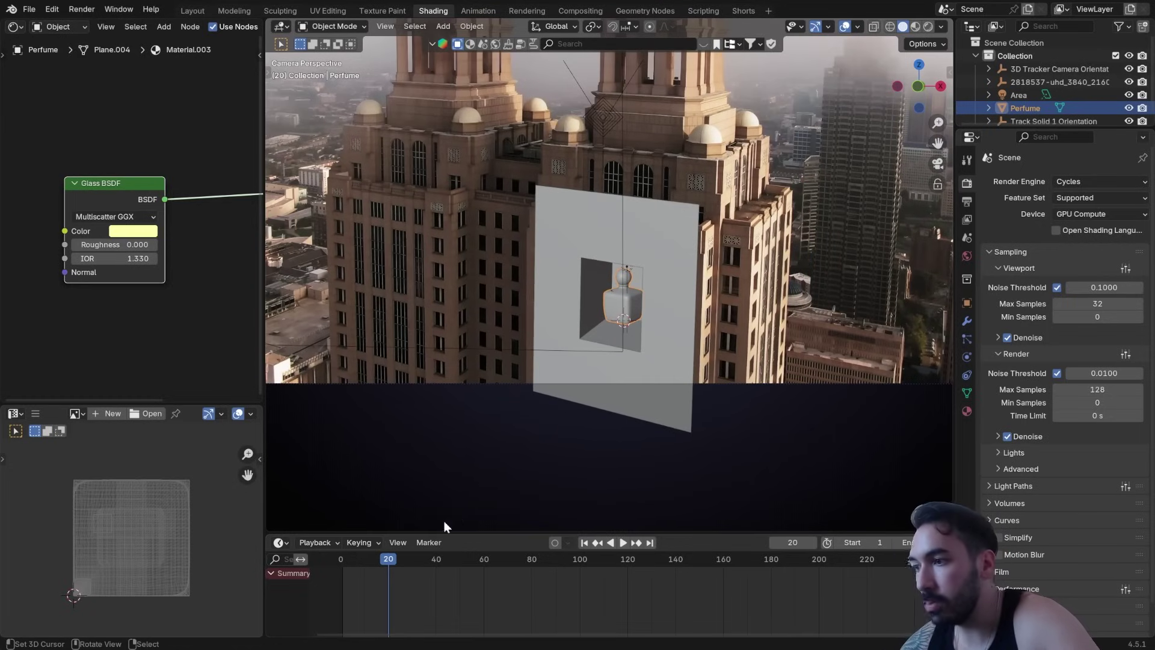
Step: Keyframe the perfume bottle's starting pose at the beginning of the timeline
{"action": "left_click_drag", "start_coordinate": [386, 560], "coordinate": [346, 565]}
{"action": "key", "text": "i"}
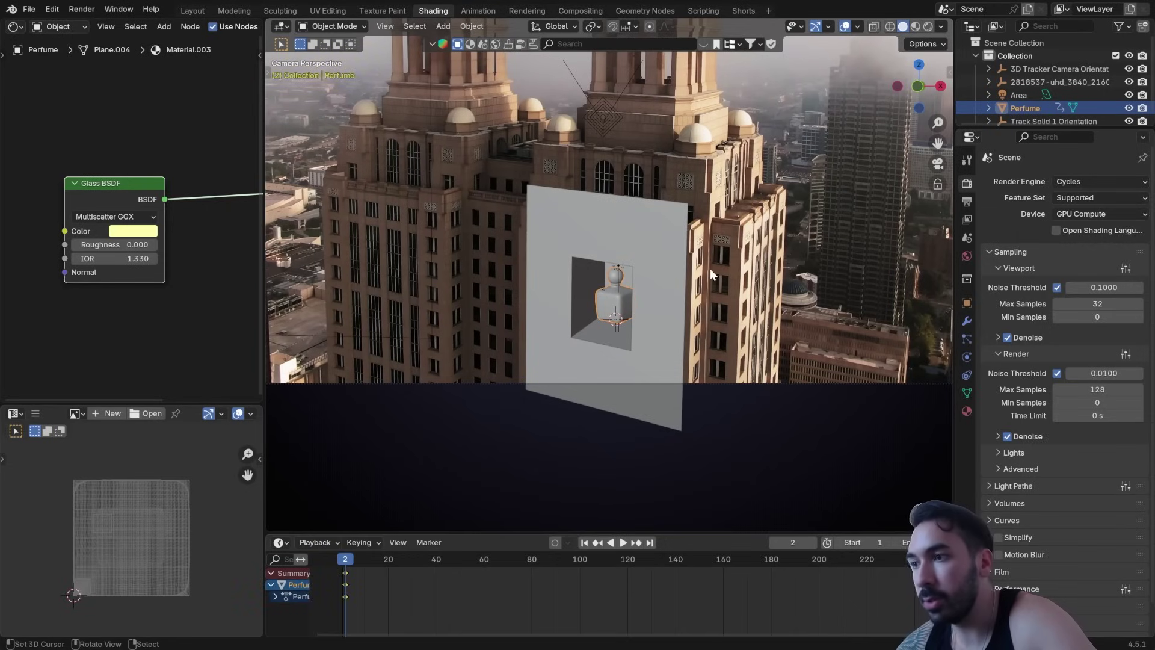
{"action": "key", "text": "k"}
{"action": "left_click", "coordinate": [634, 331]}
Step: At frame 62, move the bottle about 24 m along its local X axis out of the box and rotate it about its local Z axis
{"action": "left_click_drag", "start_coordinate": [425, 570], "coordinate": [489, 569]}
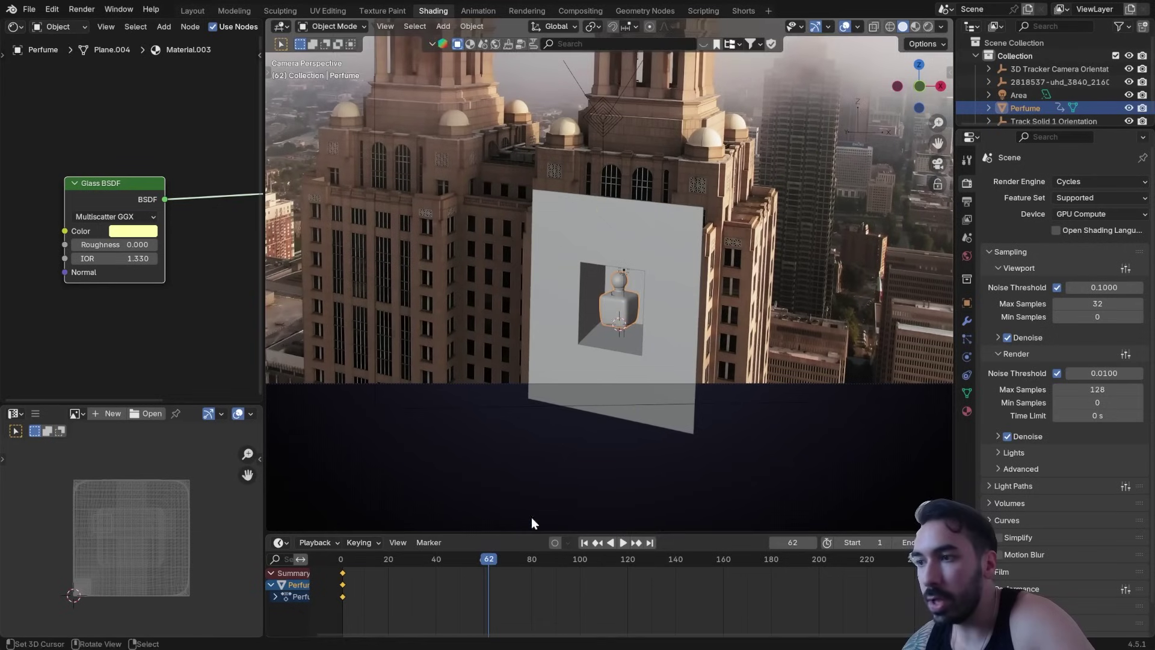
{"action": "key", "text": "g"}
{"action": "key", "text": "y"}
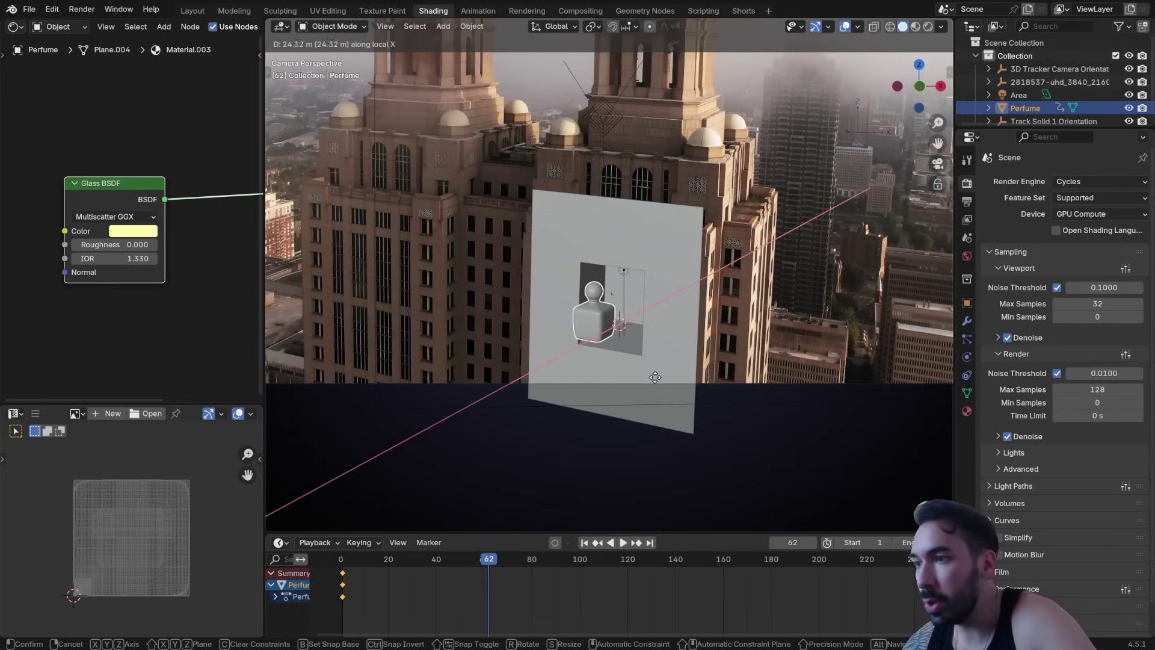
{"action": "left_click", "coordinate": [654, 385]}
{"action": "key", "text": "r"}
{"action": "key", "text": "z"}
{"action": "key", "text": "z"}
{"action": "left_click", "coordinate": [545, 239]}
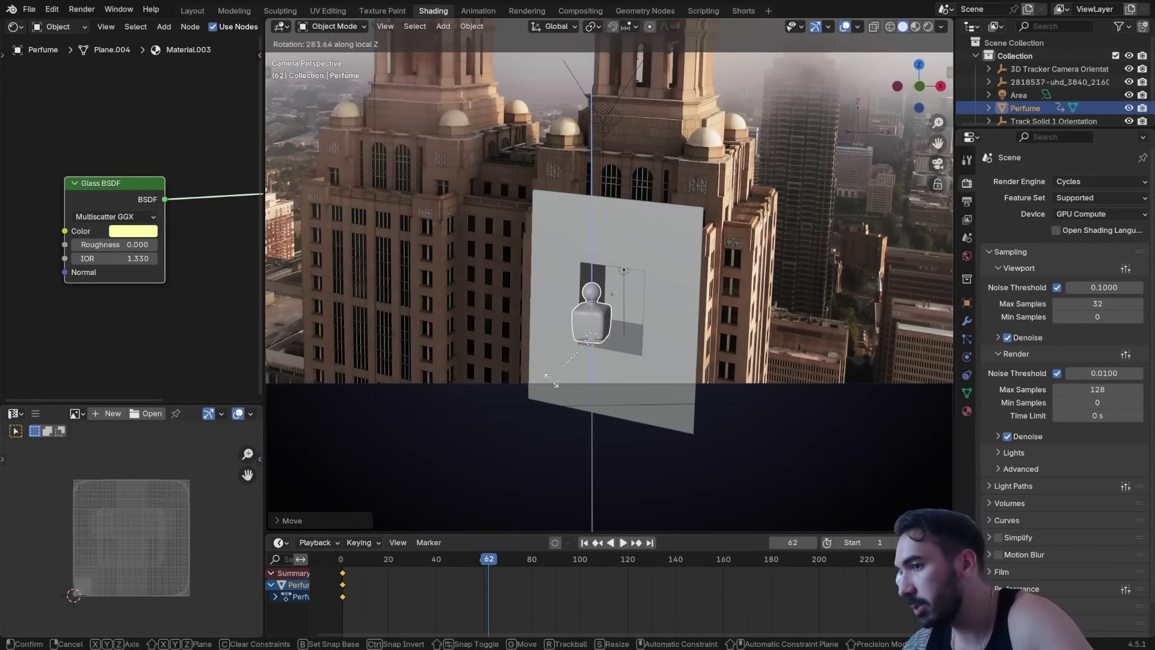
Step: Keyframe the bottle's end pose at frame 100 and play the animation from the start
{"action": "key", "text": "k"}
{"action": "left_click", "coordinate": [796, 350]}
{"action": "key", "text": "shift+Left"}
{"action": "key", "text": "space"}
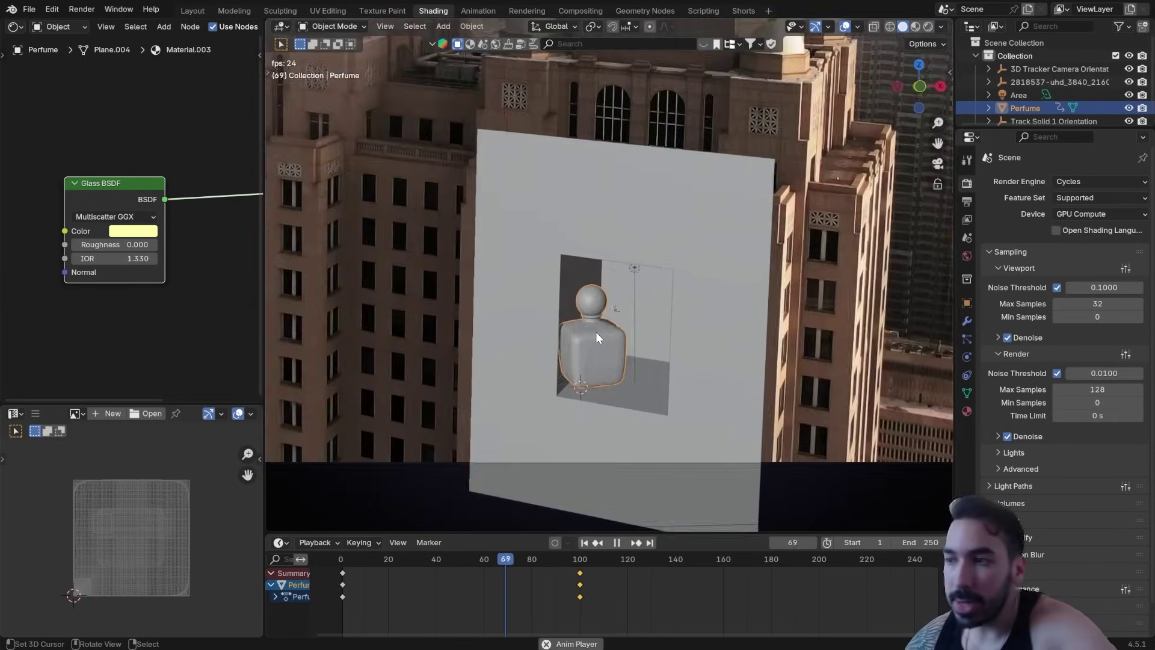
{"action": "key", "text": "space"}
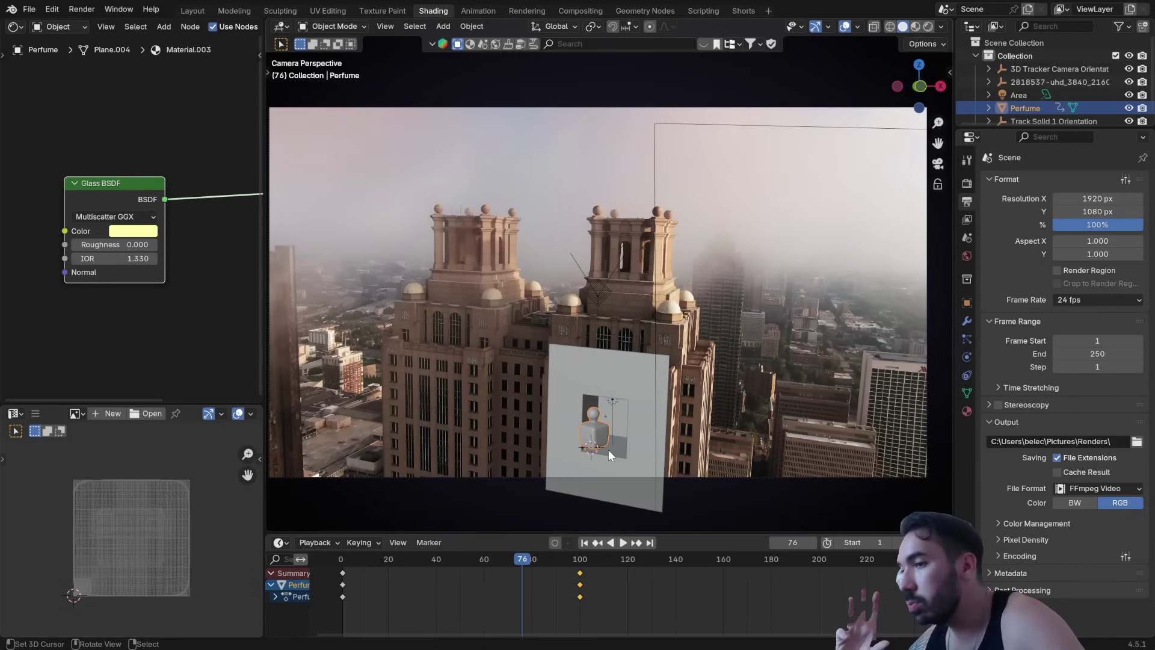
Step: Render a still of frame 76 and examine the bottle, box interior, holdout area and surrounding background
{"action": "left_click", "coordinate": [81, 9]}
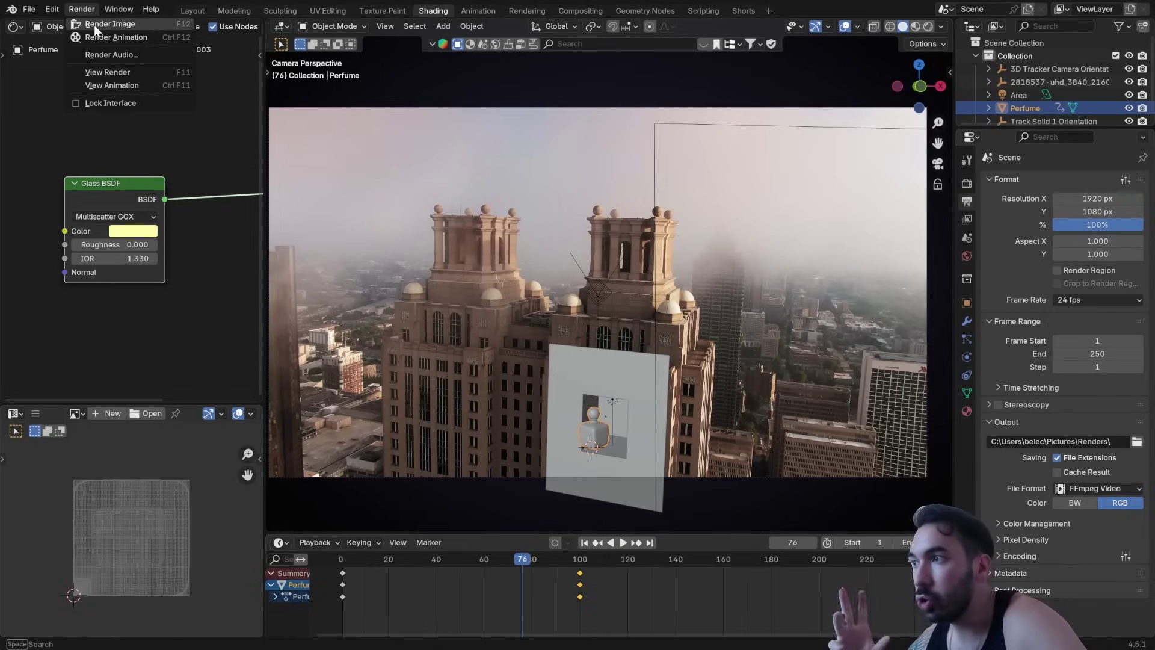
{"action": "left_click", "coordinate": [95, 24]}
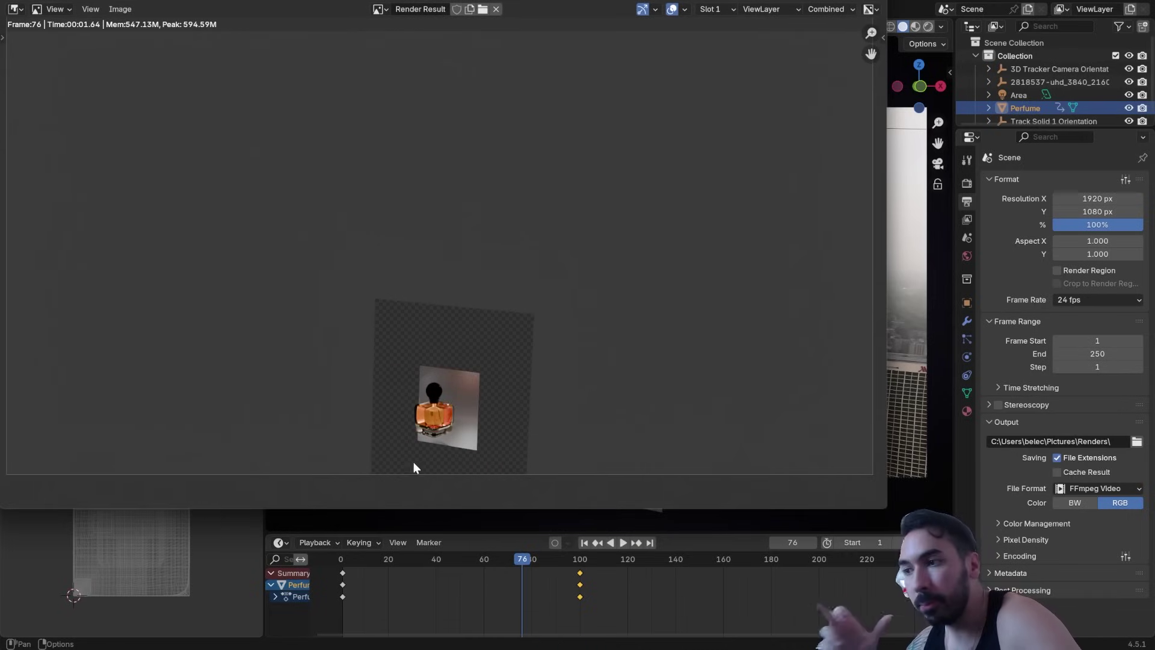
{"action": "scroll", "coordinate": [364, 446], "scroll_direction": "up", "scroll_amount": 2}
{"action": "middle_click_drag", "start_coordinate": [365, 447], "coordinate": [379, 346]}
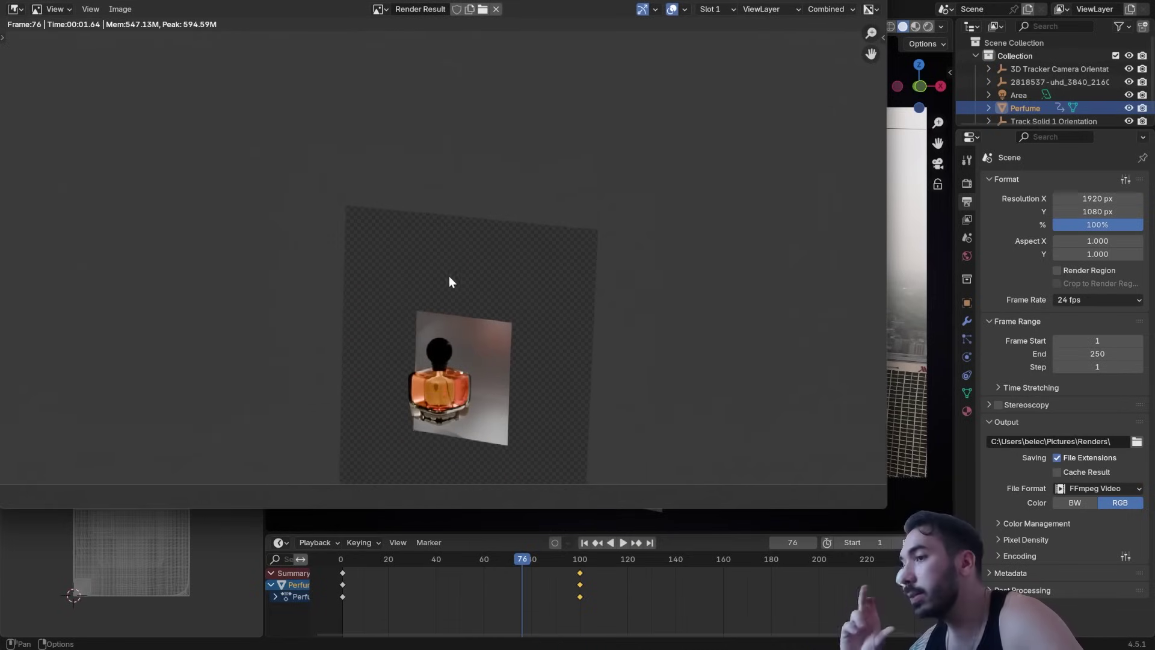
{"action": "scroll", "coordinate": [365, 268], "scroll_direction": "down", "scroll_amount": 3}
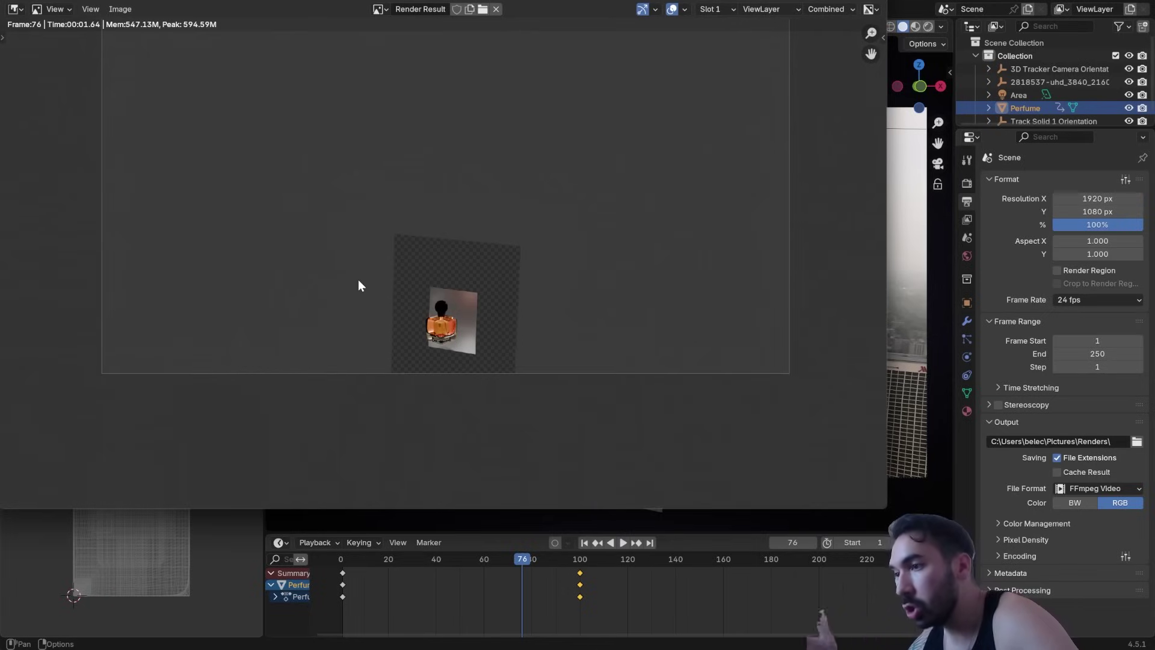
{"action": "middle_click_drag", "start_coordinate": [509, 260], "coordinate": [546, 382]}
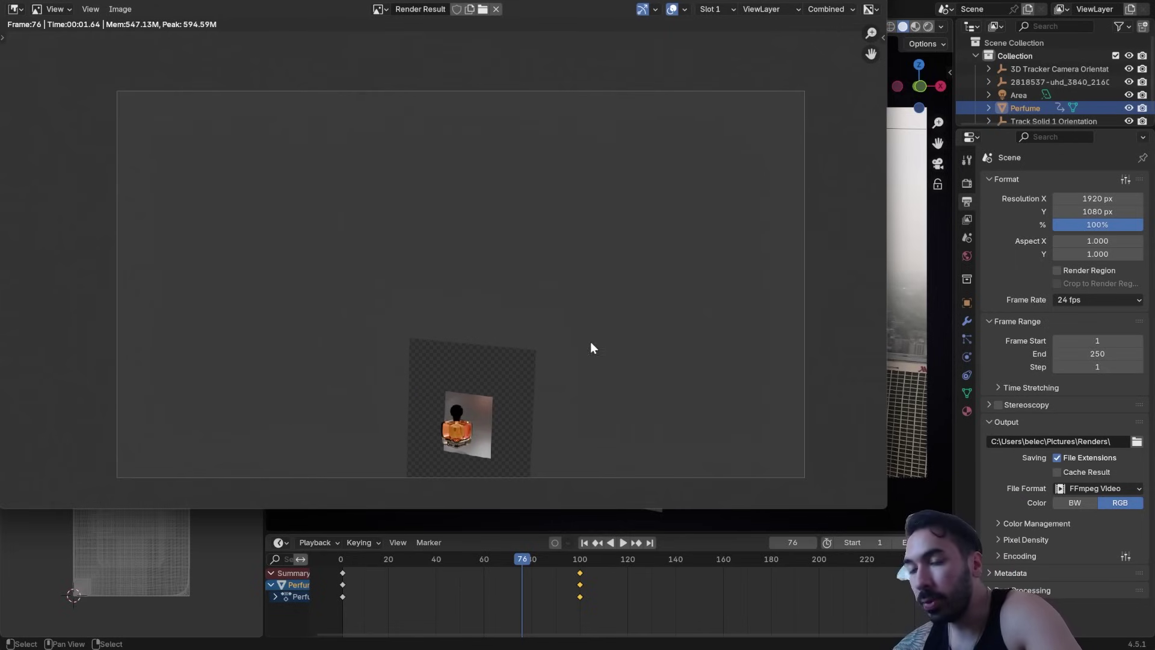
{"action": "scroll", "coordinate": [460, 432], "scroll_direction": "up", "scroll_amount": 4}
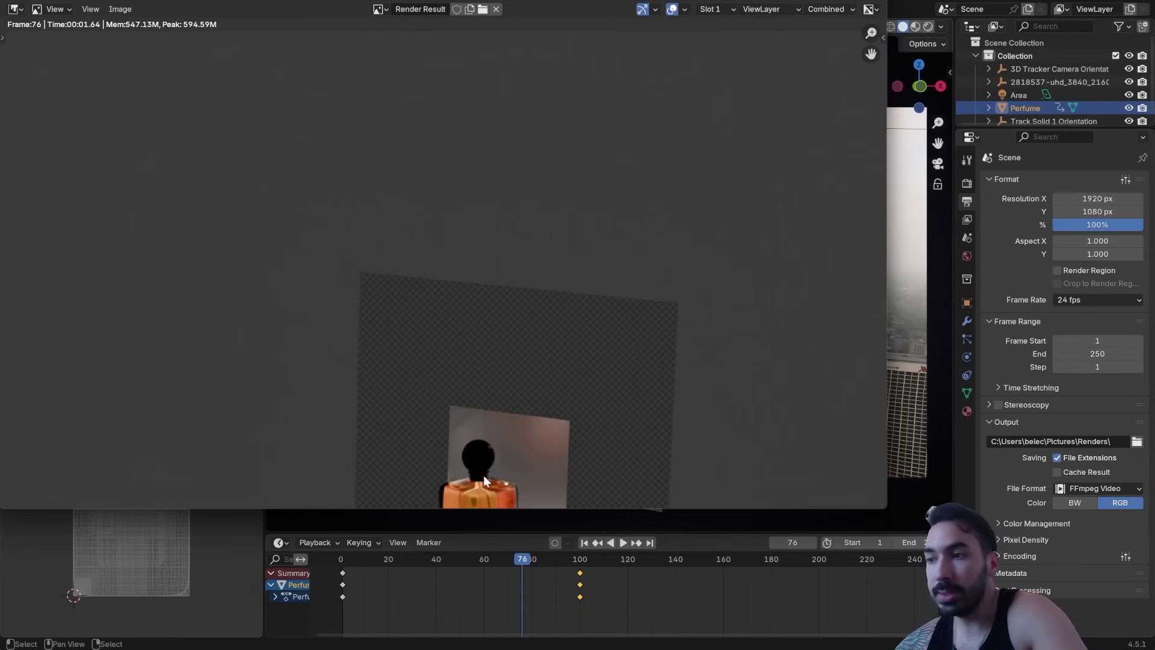
{"action": "scroll", "coordinate": [456, 352], "scroll_direction": "down", "scroll_amount": 4}
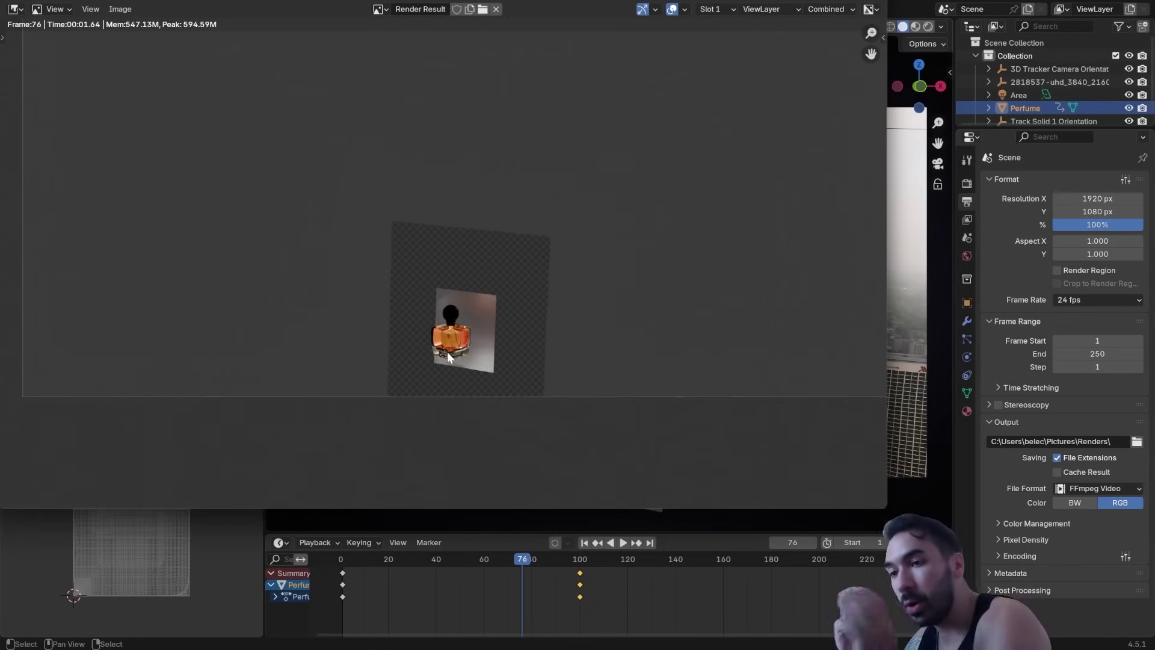
{"action": "key", "text": "Escape"}
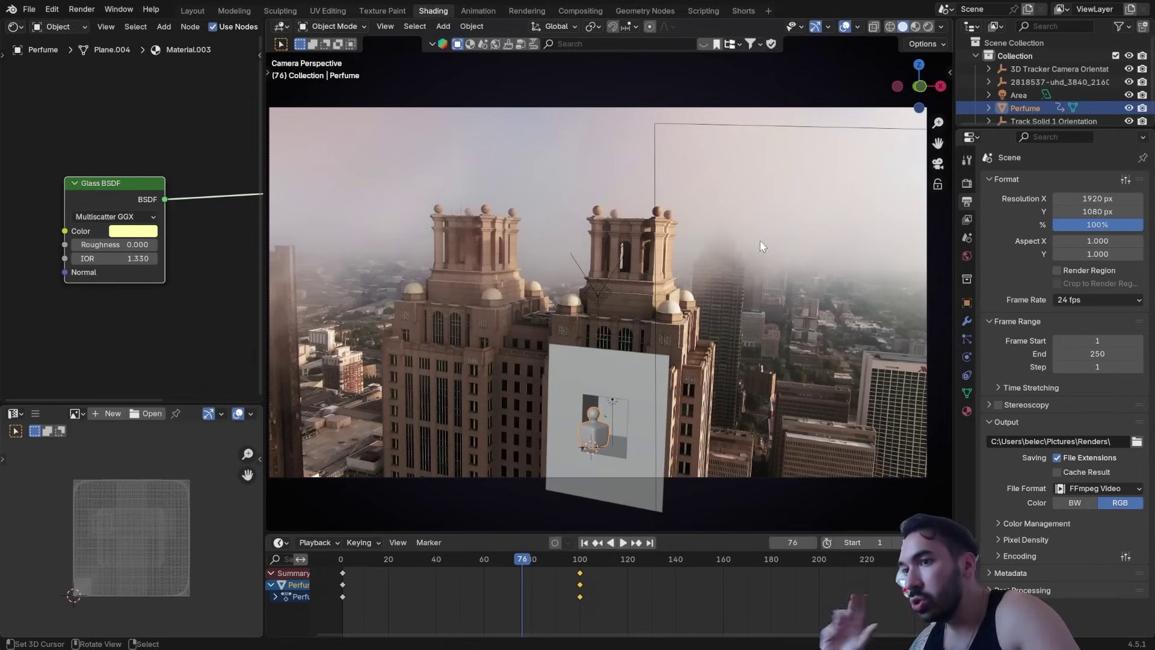
Step: Enable the Transparent film option in the render settings and re-render frame 76 to check the background
{"action": "left_click", "coordinate": [970, 182]}
{"action": "scroll", "coordinate": [999, 271], "scroll_direction": "down", "scroll_amount": 5}
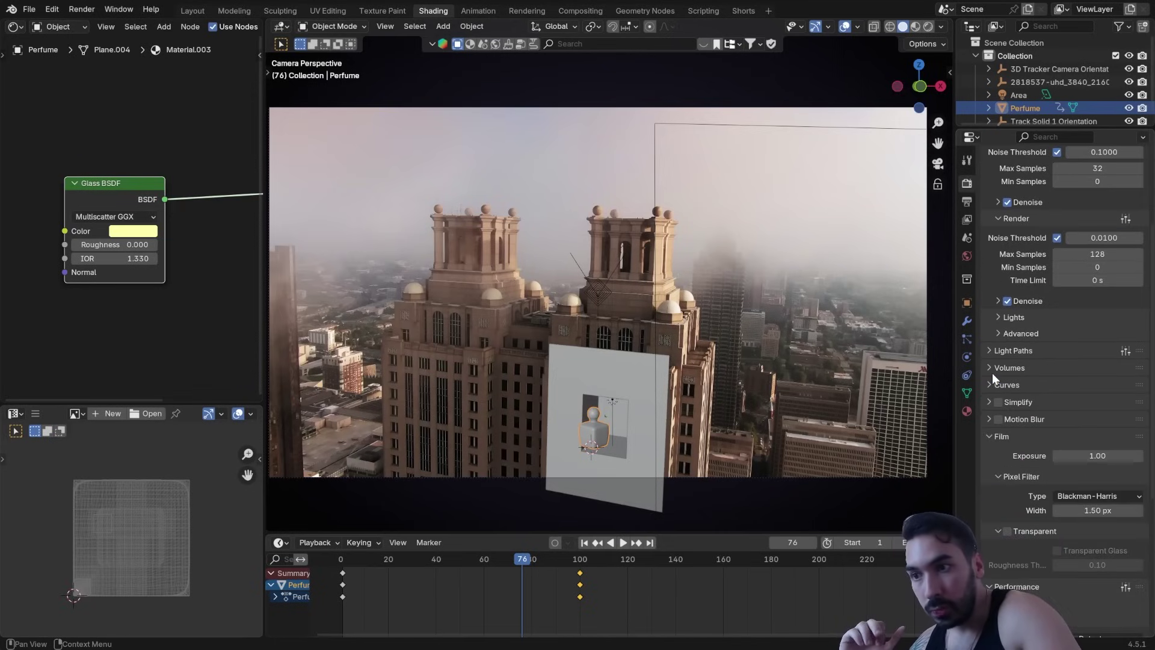
{"action": "left_click", "coordinate": [1008, 531]}
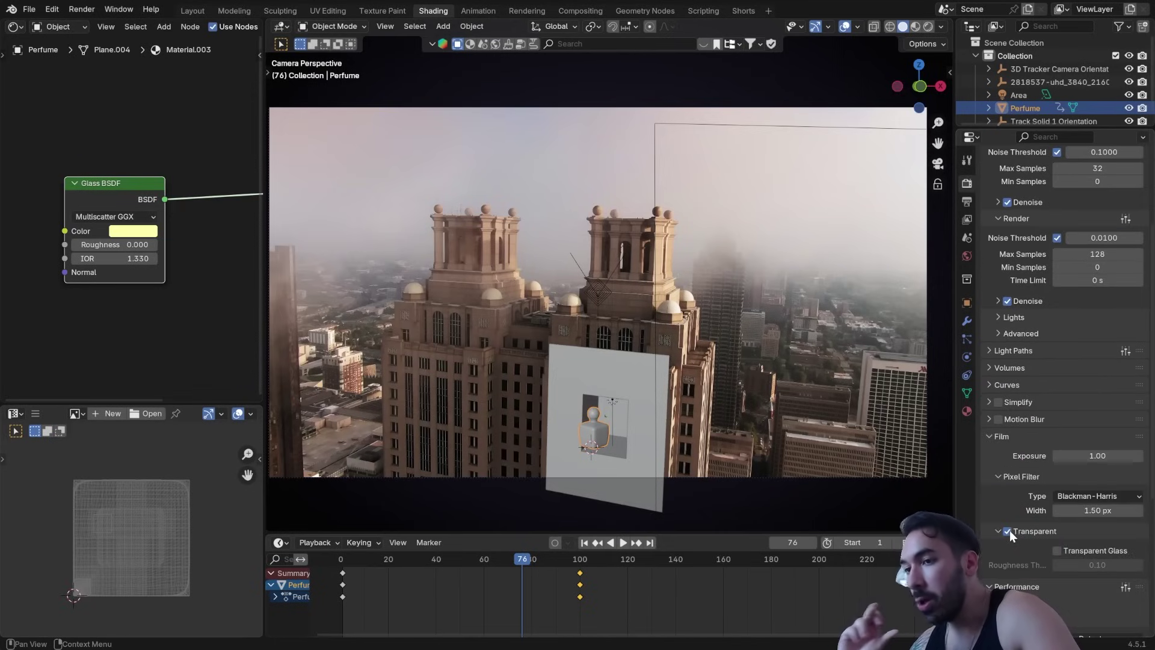
{"action": "left_click", "coordinate": [87, 9]}
{"action": "left_click", "coordinate": [105, 21]}
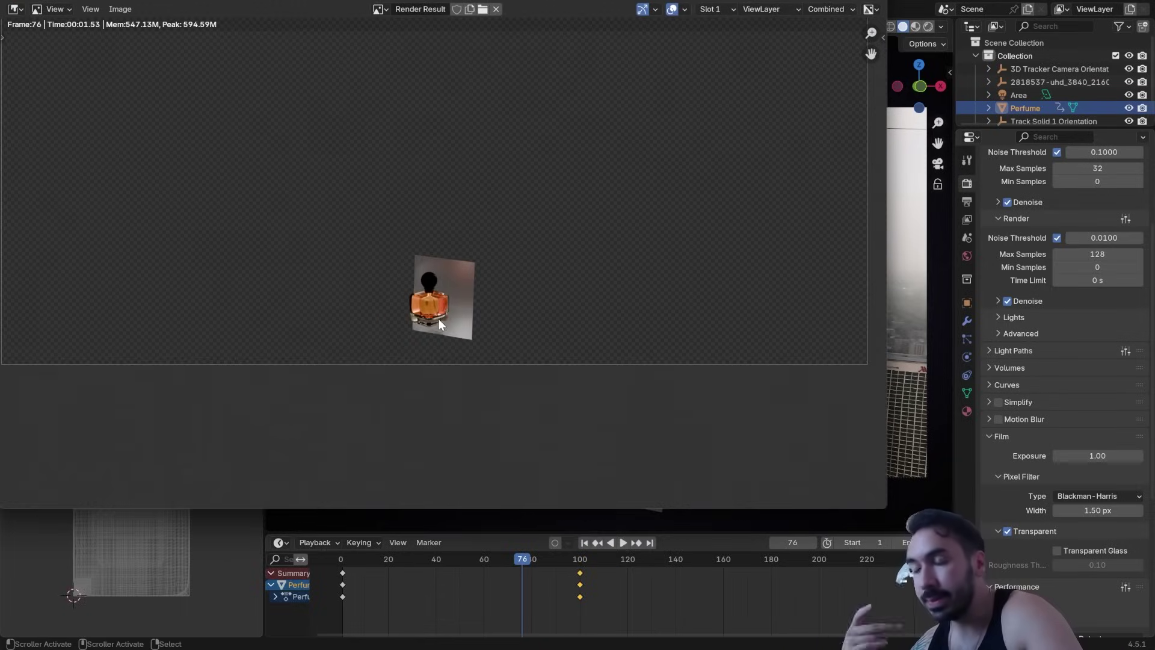
{"action": "scroll", "coordinate": [451, 343], "scroll_direction": "down", "scroll_amount": 4}
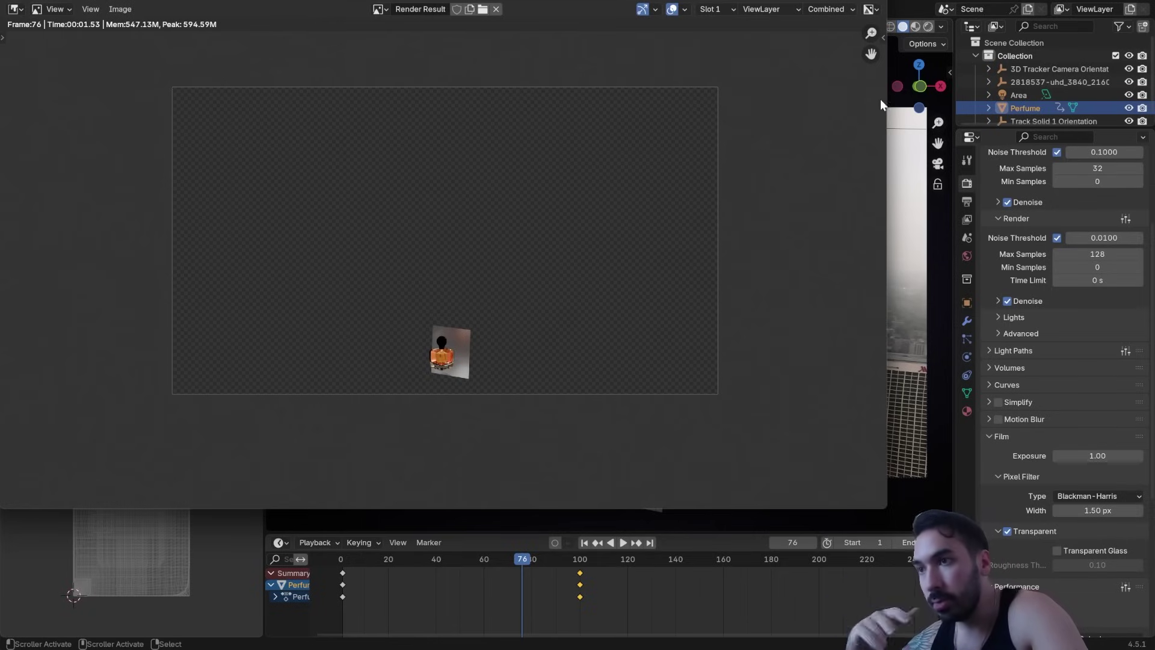
{"action": "key", "text": "Escape"}
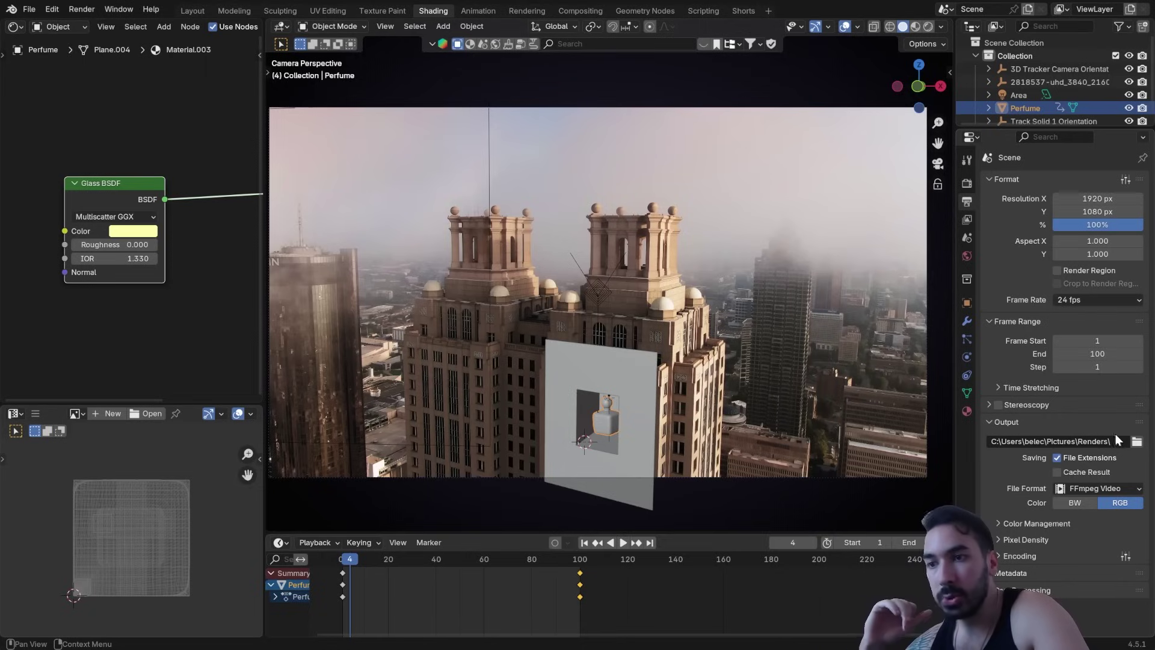
Step: Set the render output folder to Perfume Building and the file format to PNG with RGBA color
{"action": "left_click", "coordinate": [1137, 442]}
{"action": "left_click", "coordinate": [892, 390]}
{"action": "left_click", "coordinate": [787, 568]}
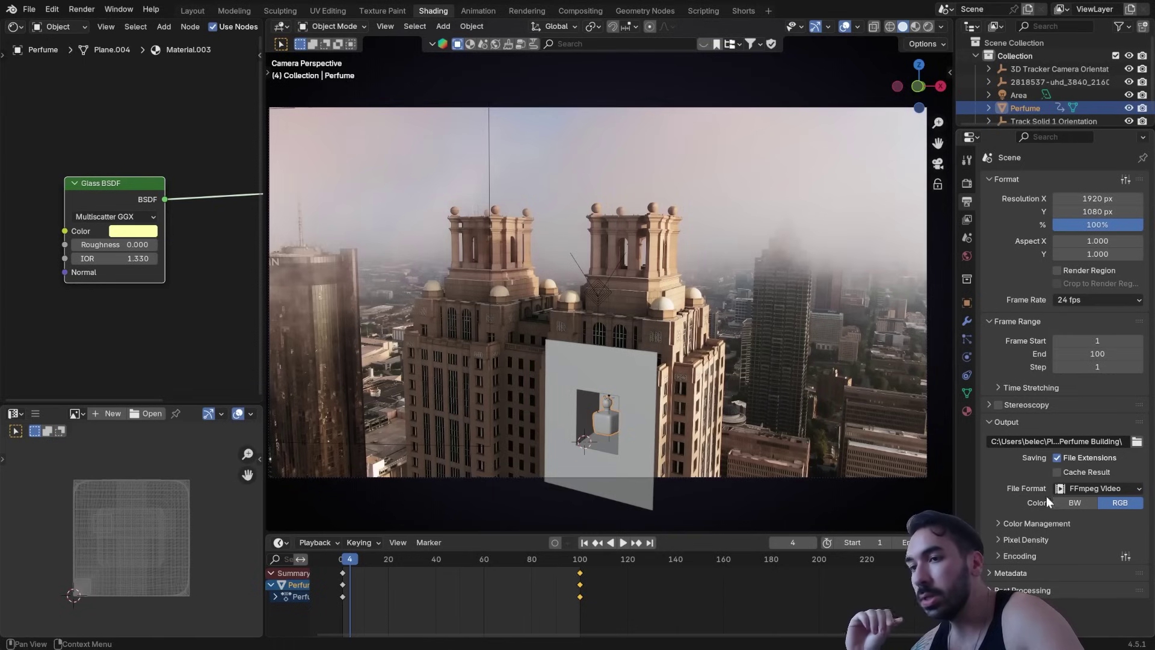
{"action": "left_click", "coordinate": [1090, 488]}
{"action": "left_click", "coordinate": [893, 553]}
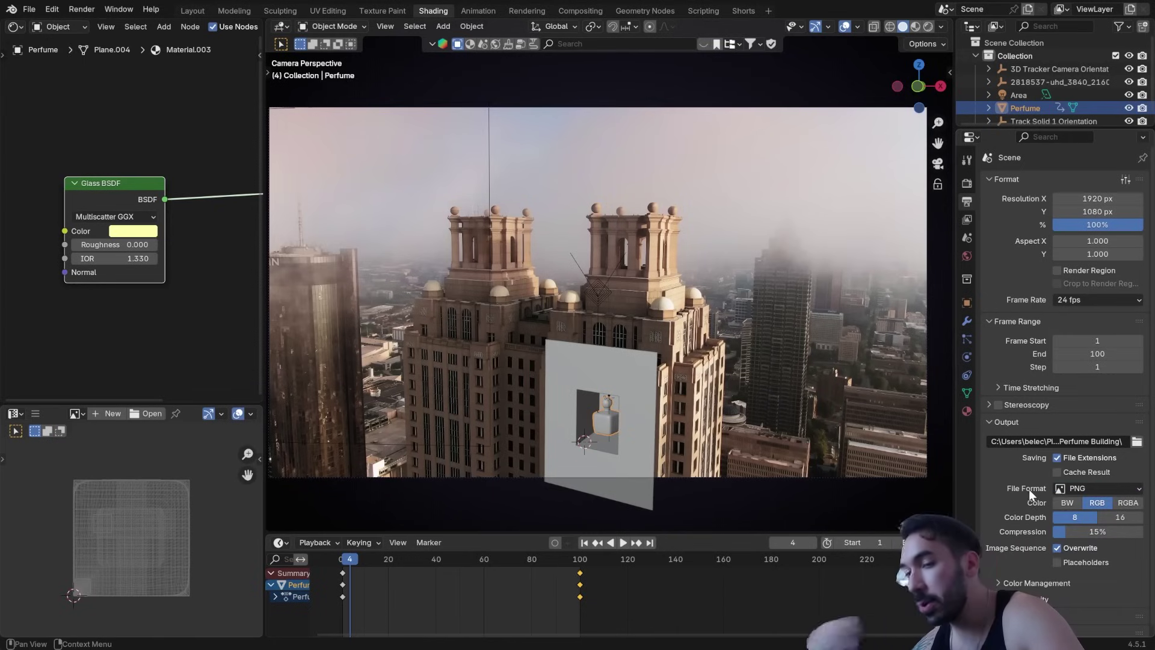
{"action": "left_click", "coordinate": [1129, 503]}
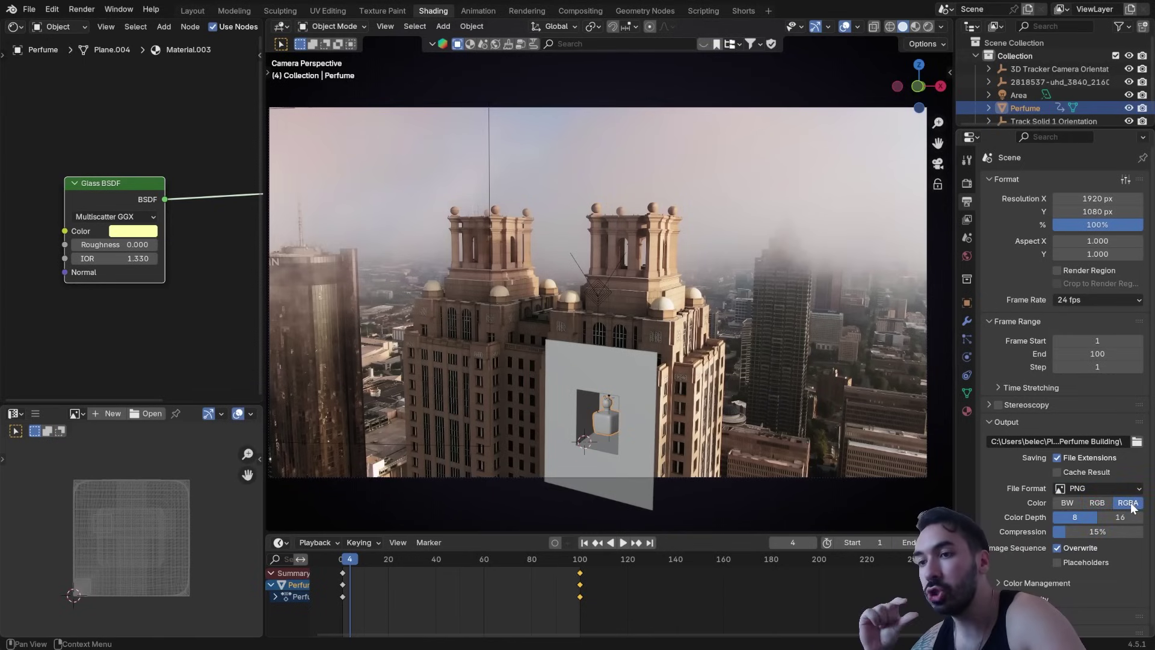
Step: Render the full animation from frame 1 to 100 as a PNG sequence
{"action": "scroll", "coordinate": [1045, 466], "scroll_direction": "down", "scroll_amount": 1}
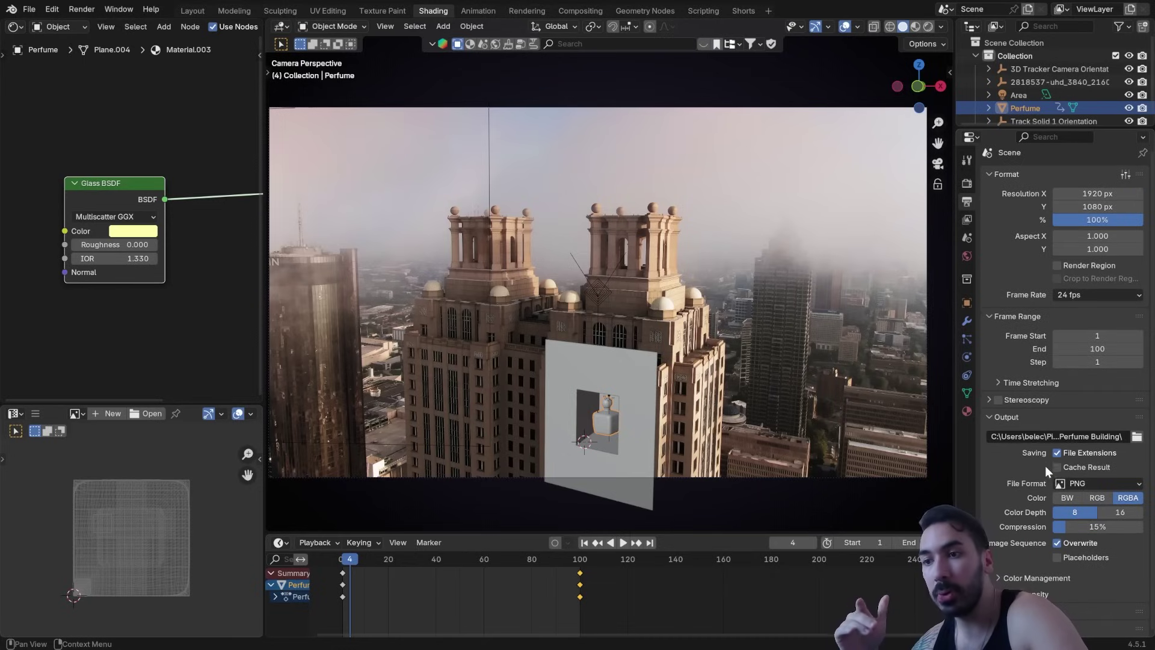
{"action": "left_click", "coordinate": [82, 9]}
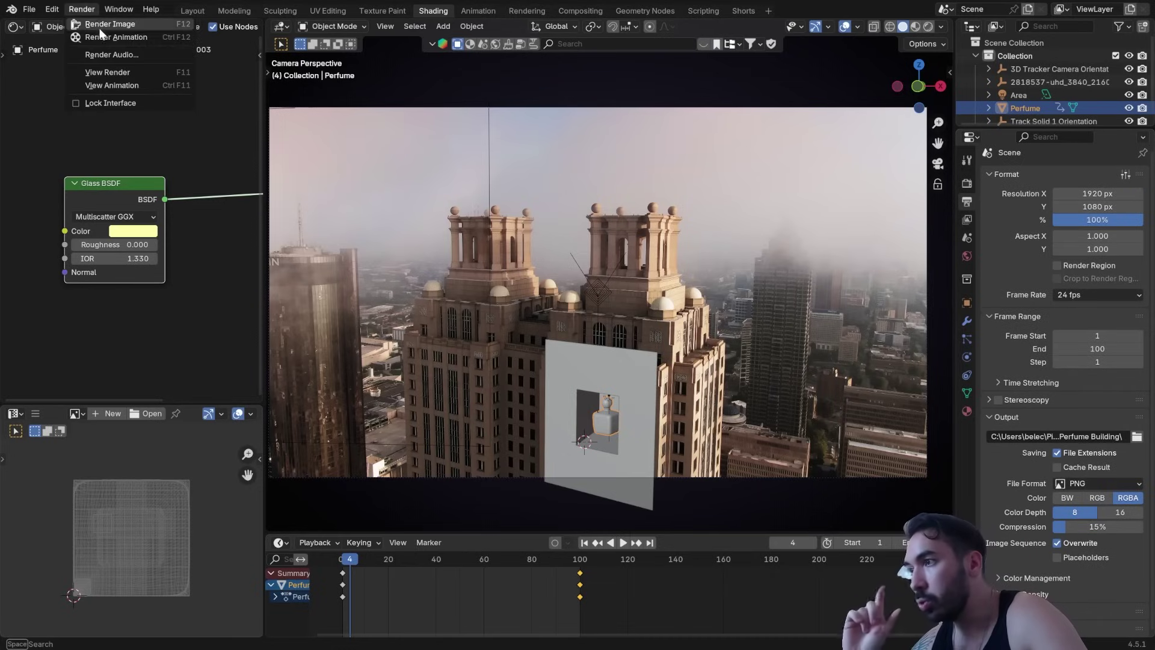
{"action": "left_click", "coordinate": [101, 37]}
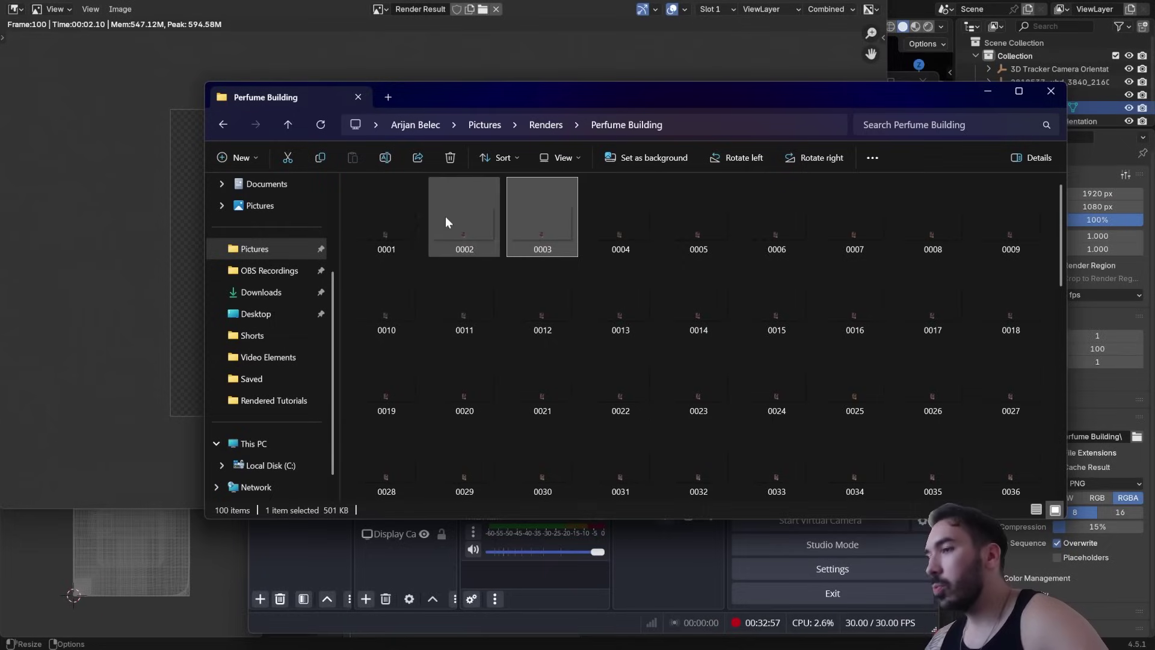
Step: Look through the rendered PNG frames in the Perfume Building folder
{"action": "left_click", "coordinate": [411, 230]}
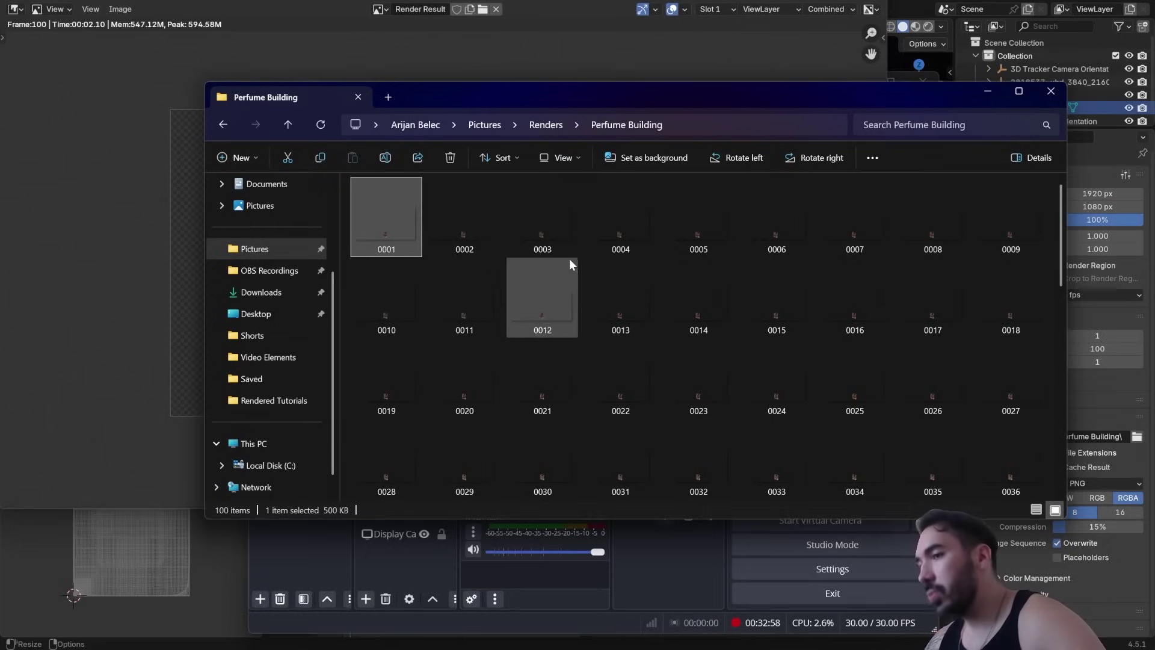
{"action": "scroll", "coordinate": [583, 271], "scroll_direction": "down", "scroll_amount": 10}
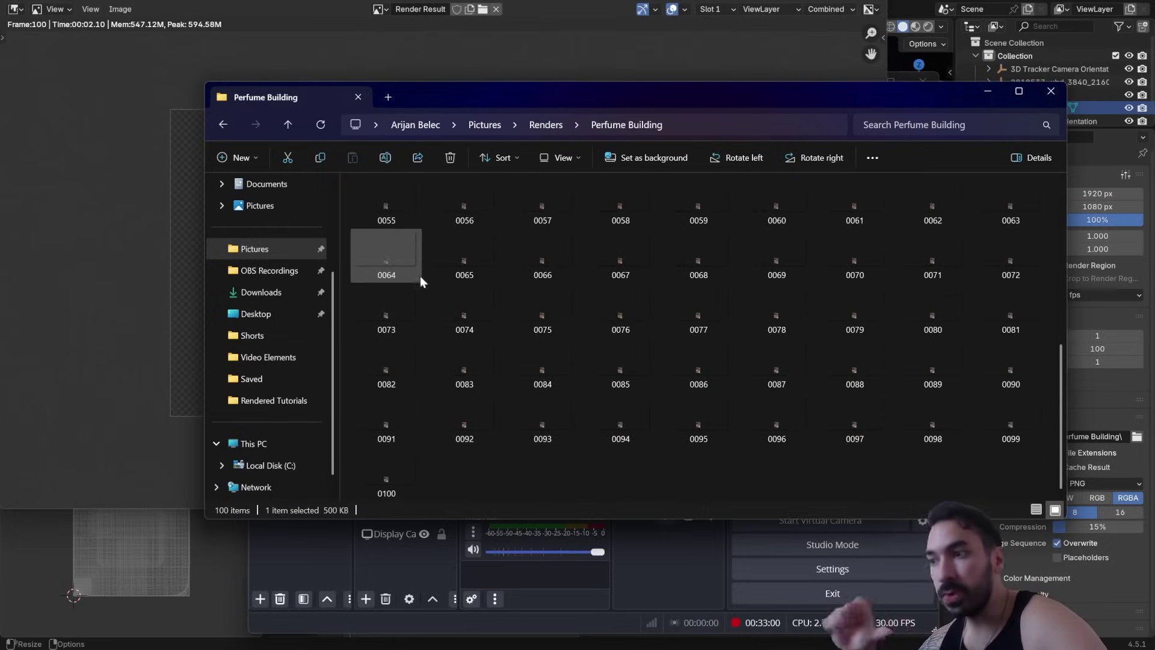
{"action": "double_click", "coordinate": [521, 371]}
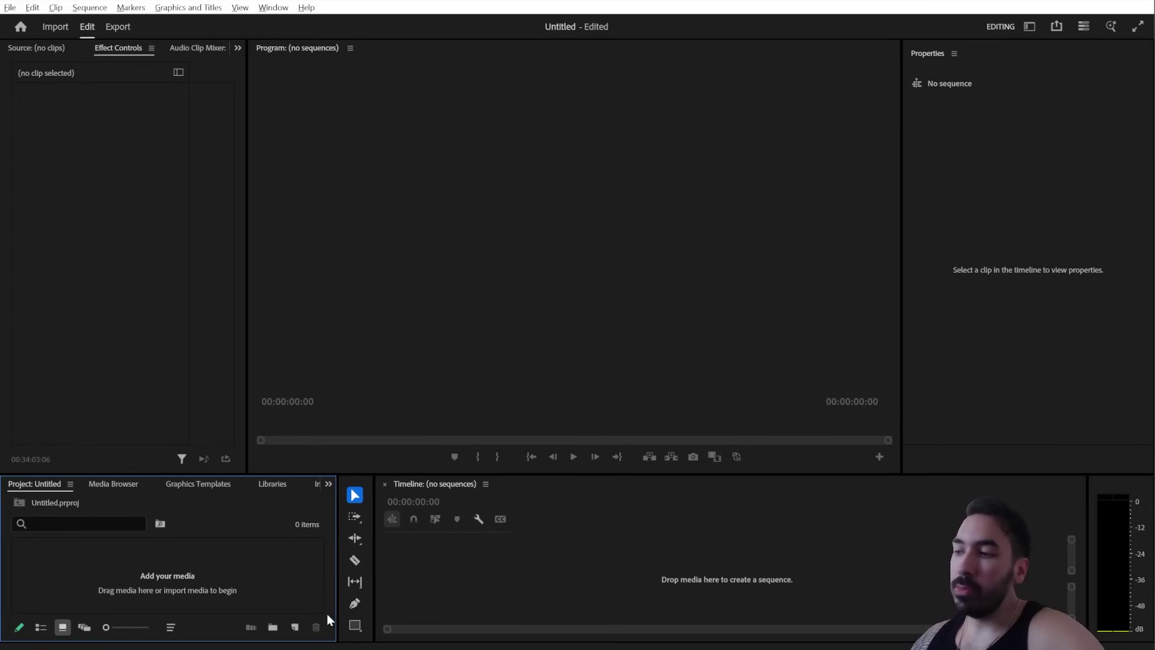
Step: In Premiere Pro, create a new sequence from the HD 1080p 25 fps preset with the timebase changed to 24.00 frames/second
{"action": "left_click", "coordinate": [296, 628]}
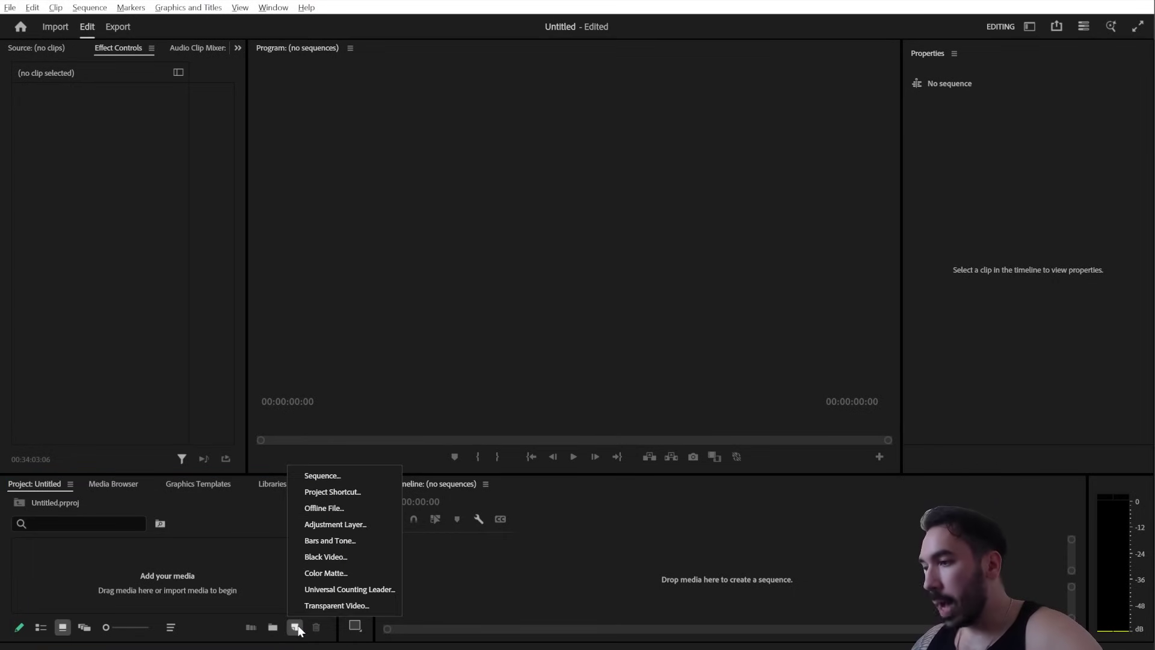
{"action": "left_click", "coordinate": [324, 477]}
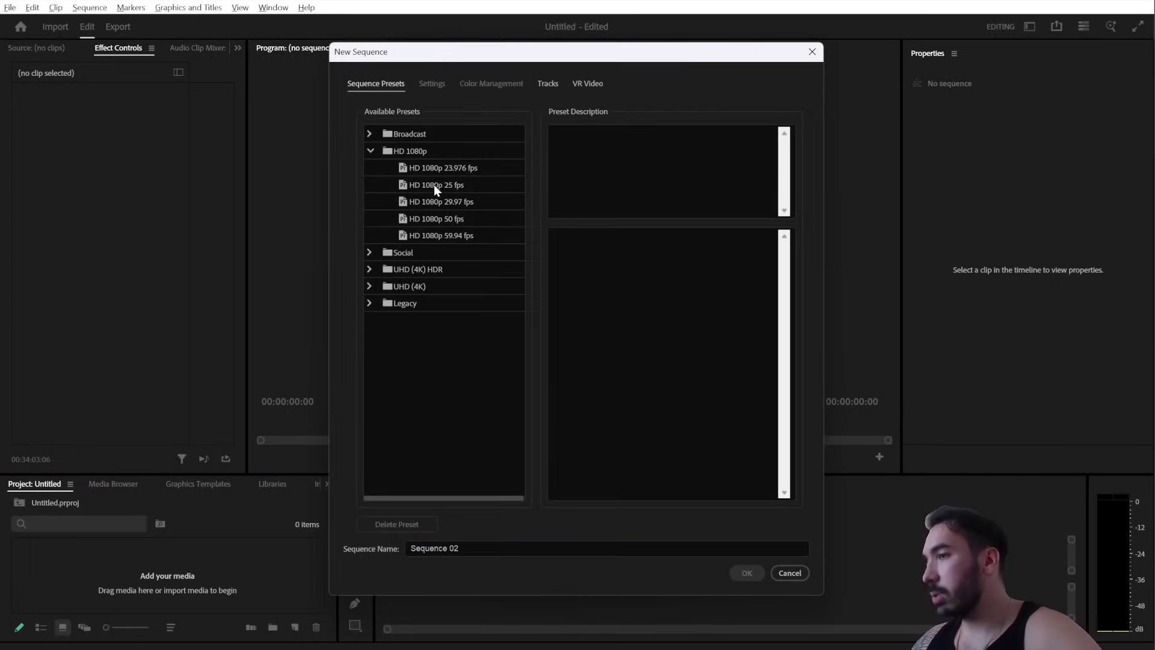
{"action": "left_click", "coordinate": [434, 185]}
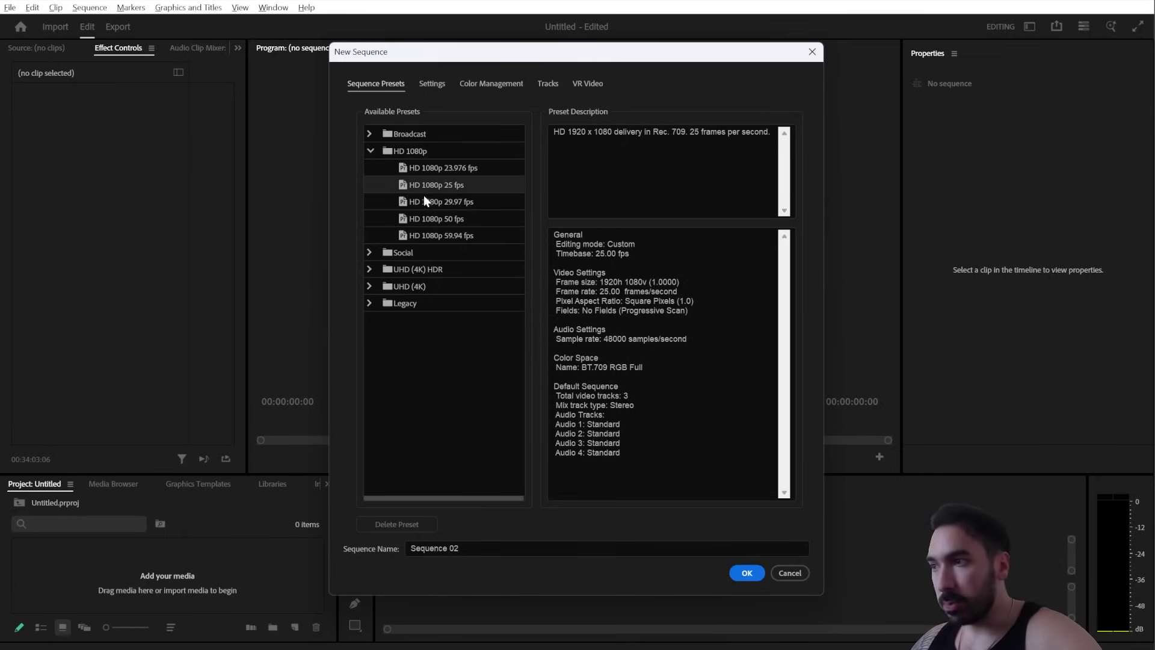
{"action": "left_click", "coordinate": [431, 84]}
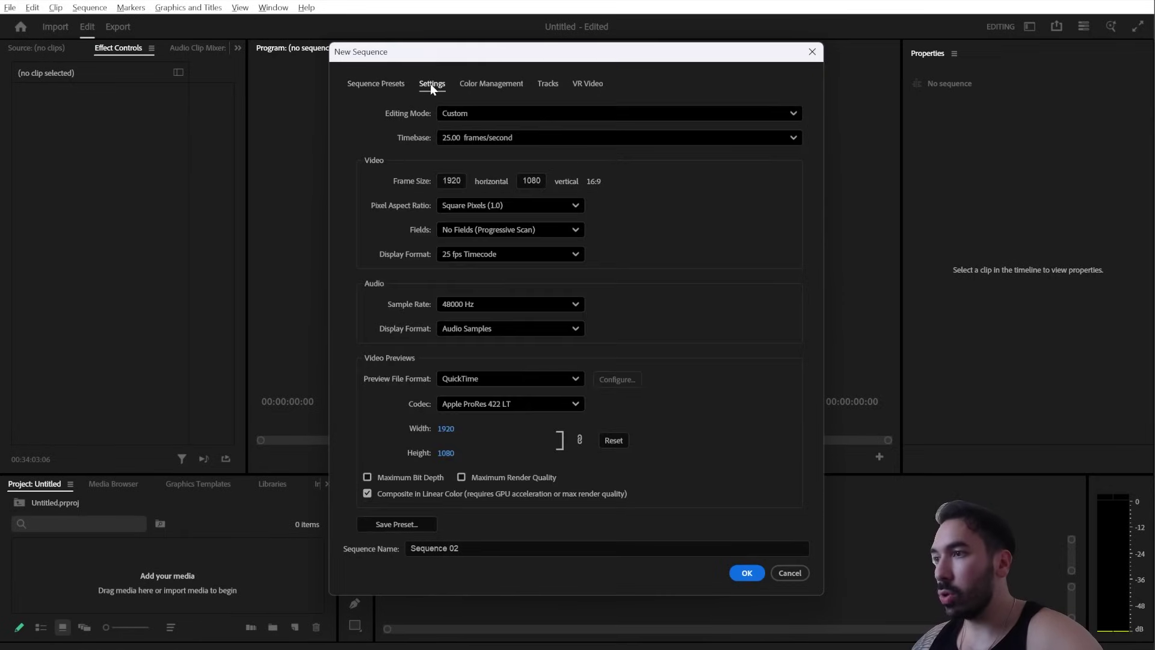
{"action": "left_click", "coordinate": [467, 138]}
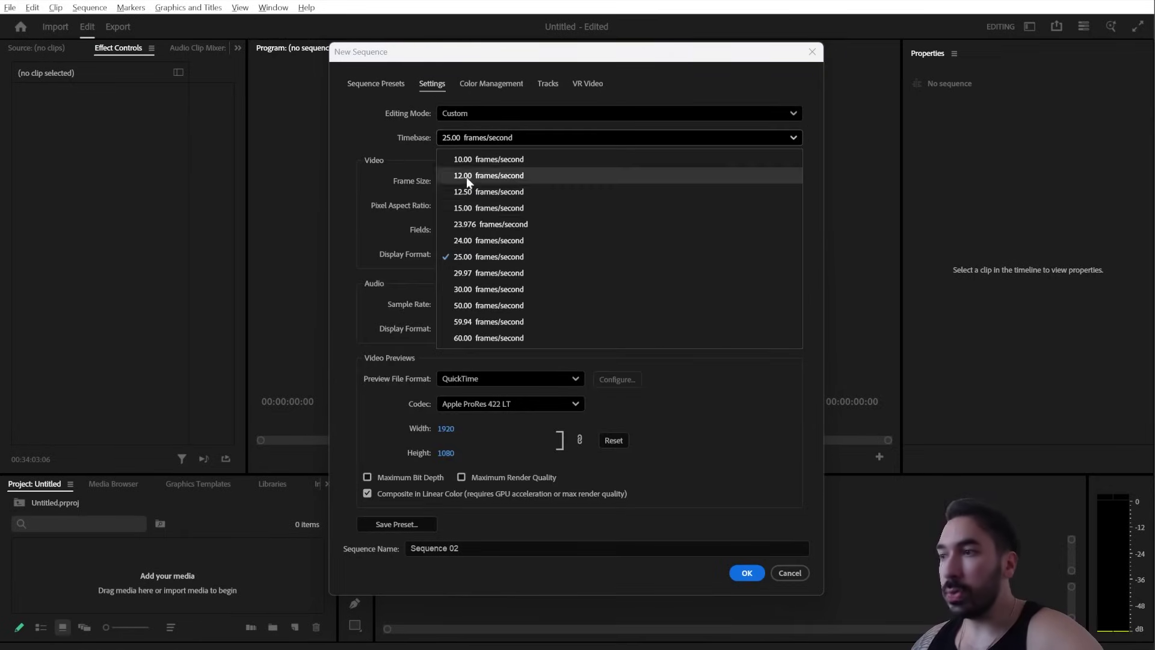
{"action": "left_click", "coordinate": [468, 240]}
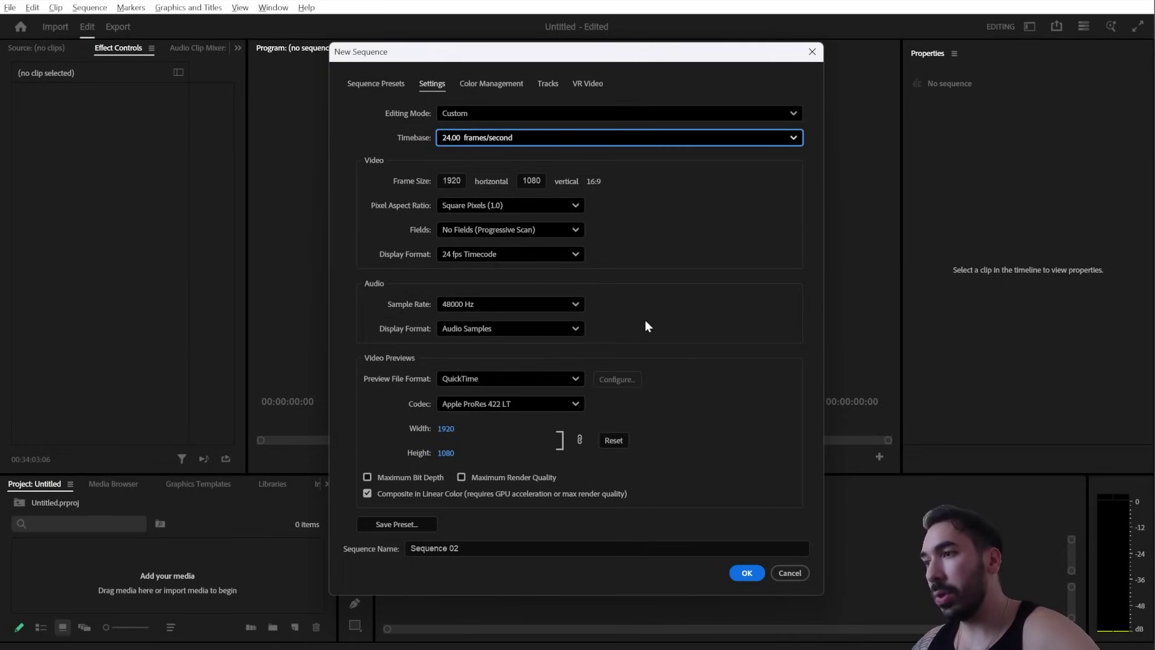
{"action": "left_click", "coordinate": [746, 573]}
Step: Import all the rendered frames from the Perfume Building folder onto video track V1 at the start of the sequence
{"action": "key", "text": "alt+Tab"}
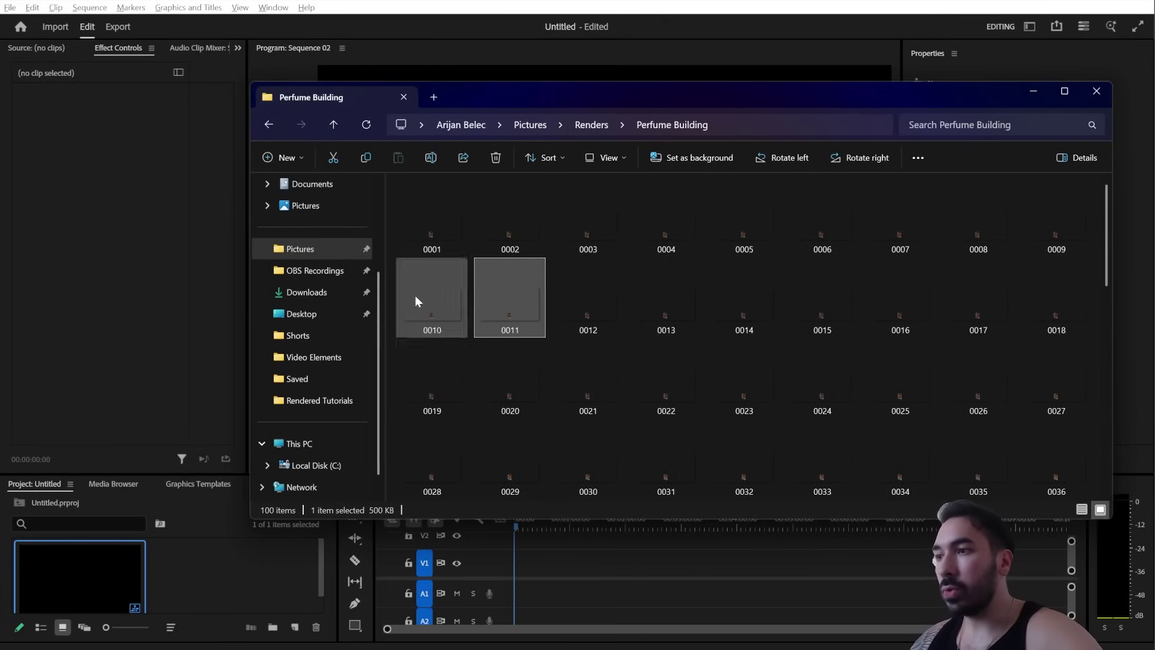
{"action": "left_click", "coordinate": [460, 250]}
{"action": "key", "text": "ctrl+a"}
{"action": "left_click_drag", "start_coordinate": [442, 241], "coordinate": [525, 571]}
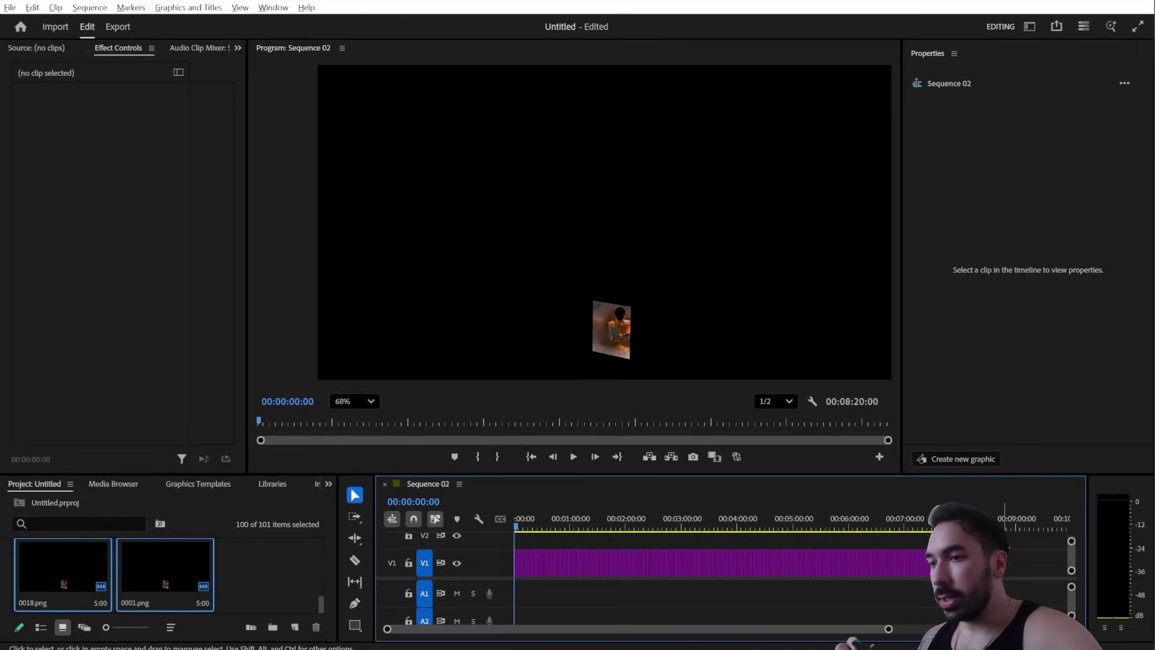
Step: Scrub through the imported frame clips in the timeline to examine how long each image lasts
{"action": "key", "text": "ctrl+a"}
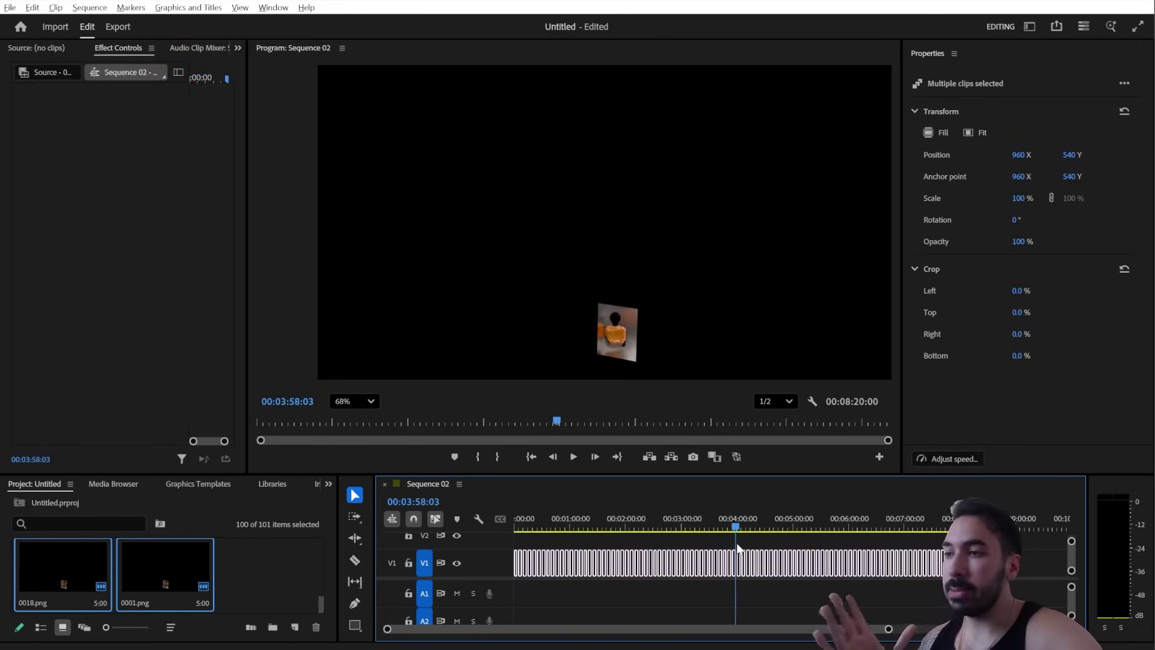
{"action": "left_click_drag", "start_coordinate": [739, 547], "coordinate": [516, 555]}
{"action": "left_click_drag", "start_coordinate": [523, 602], "coordinate": [658, 572]}
{"action": "left_click", "coordinate": [637, 527]}
{"action": "left_click_drag", "start_coordinate": [760, 527], "coordinate": [591, 528]}
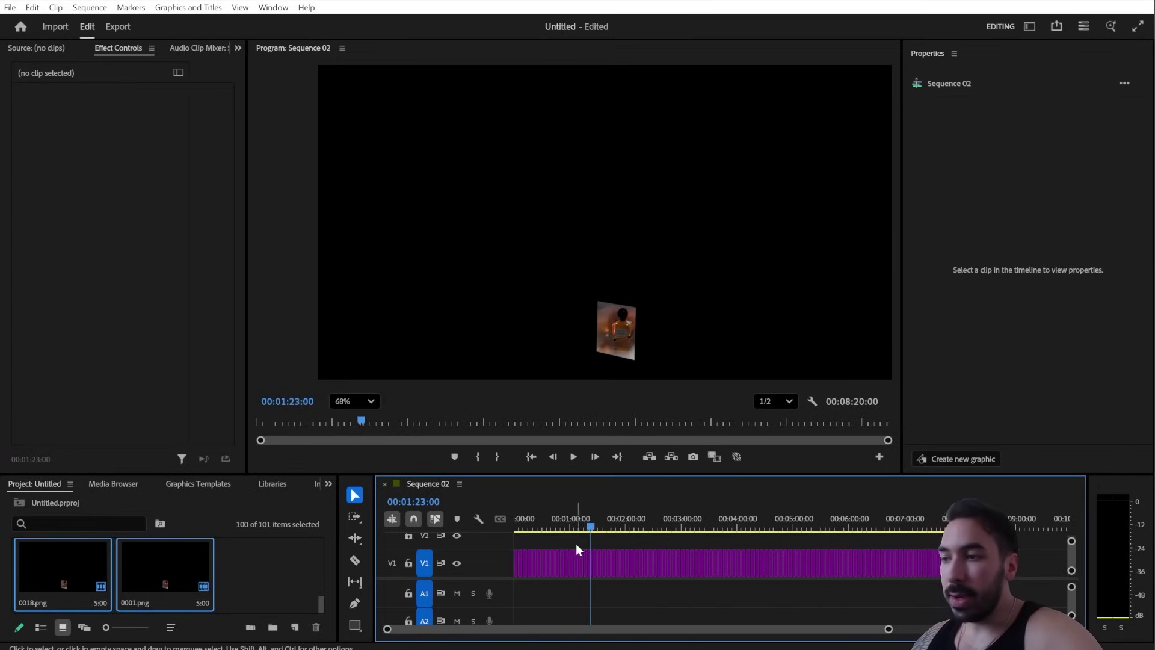
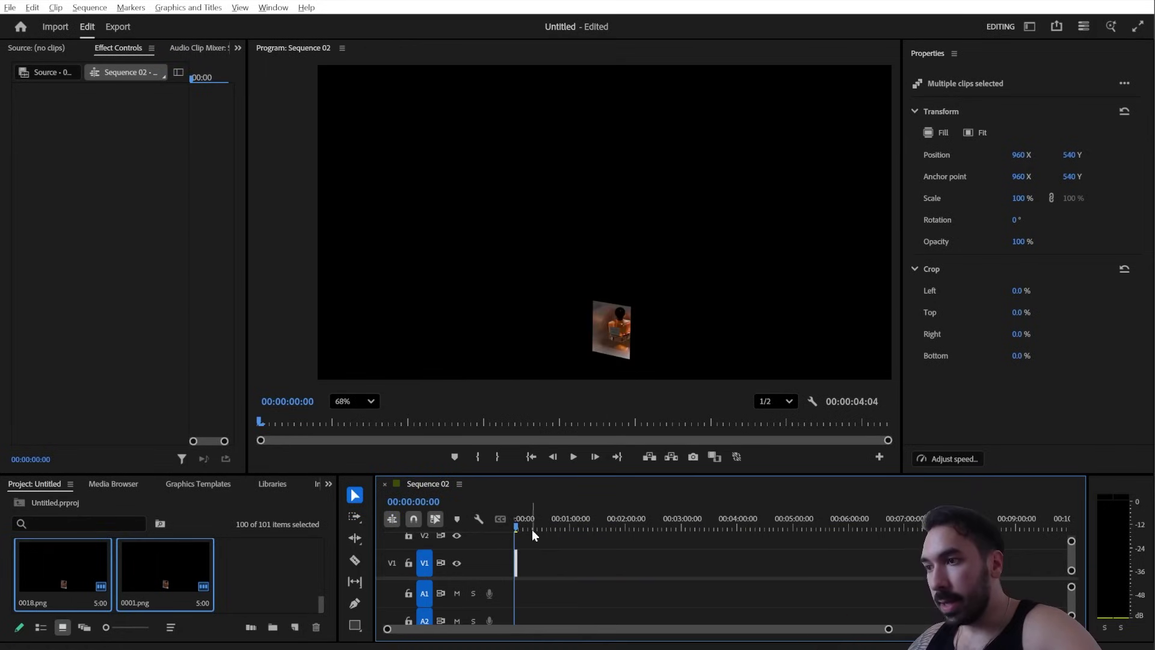
Step: Nest all the selected frame clips into one sequence with the default name and move the nested clip up to track V2
{"action": "scroll", "coordinate": [566, 554], "scroll_direction": "up", "scroll_amount": 3, "text": "alt"}
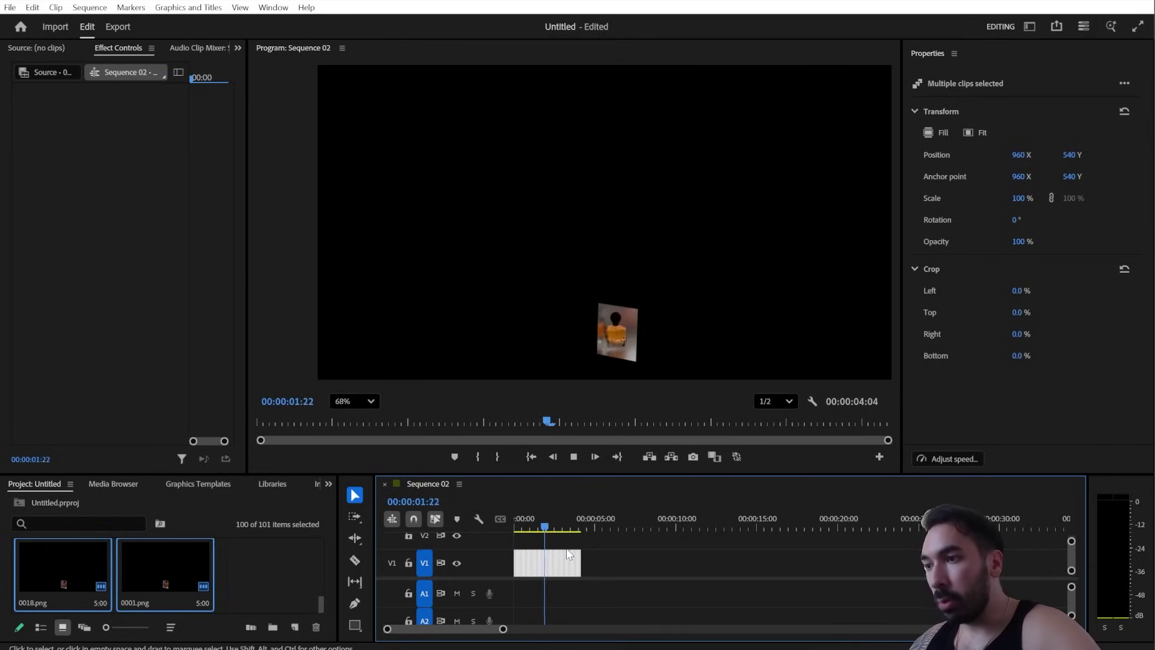
{"action": "scroll", "coordinate": [561, 570], "scroll_direction": "up", "scroll_amount": 3, "text": "alt"}
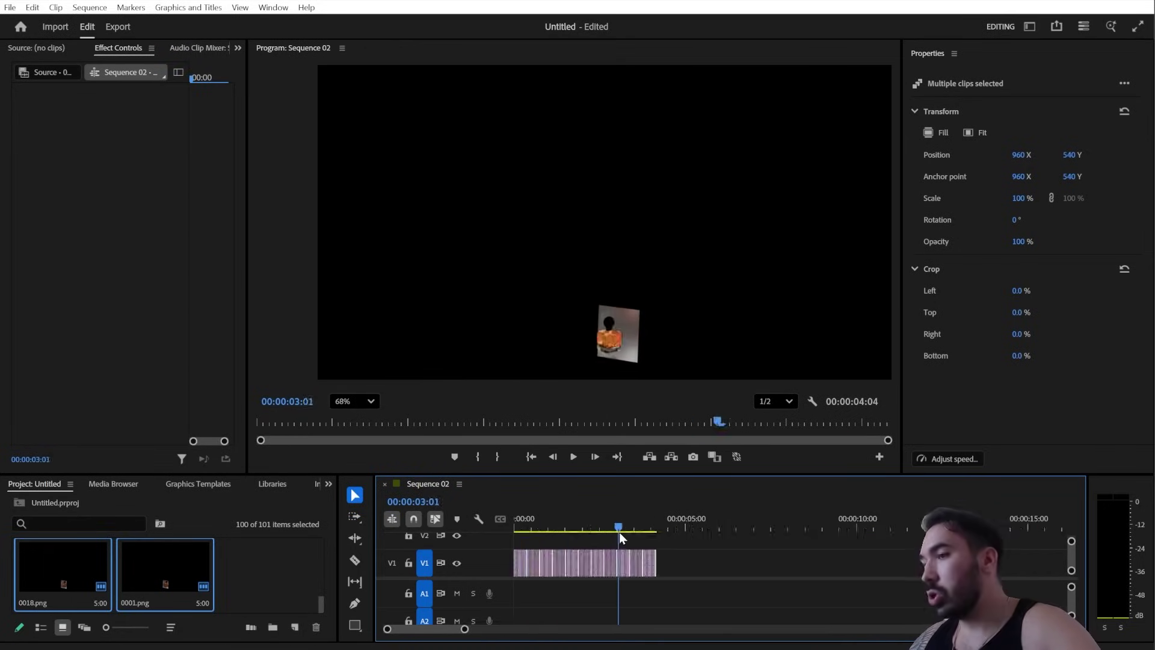
{"action": "left_click_drag", "start_coordinate": [598, 528], "coordinate": [577, 529]}
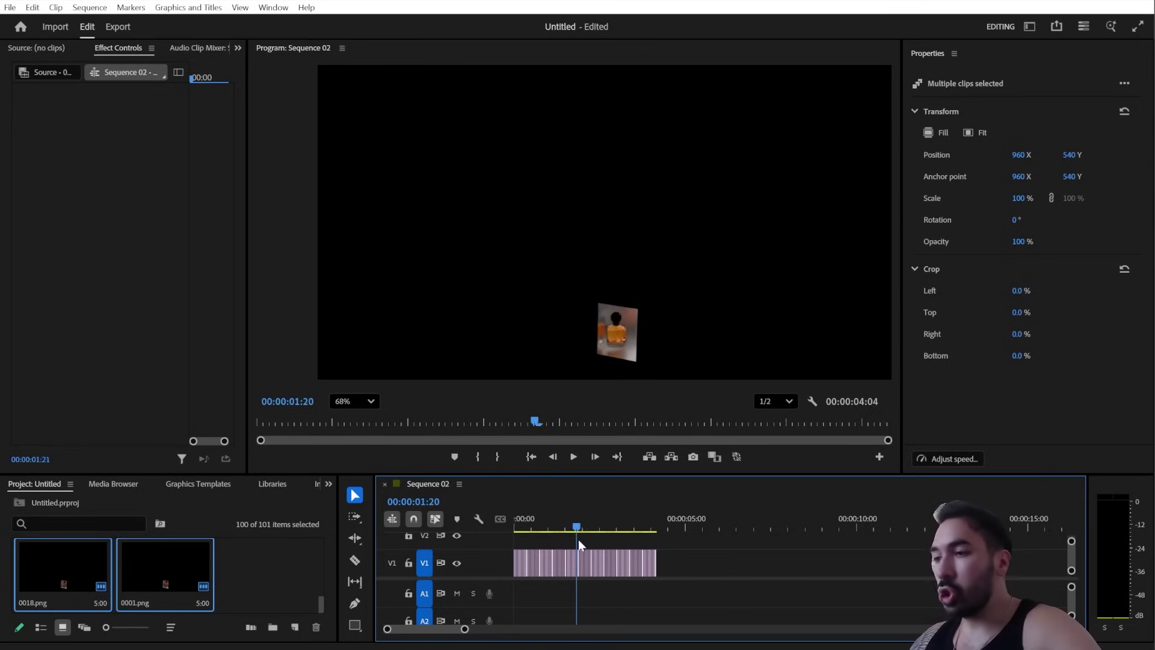
{"action": "right_click", "coordinate": [550, 569]}
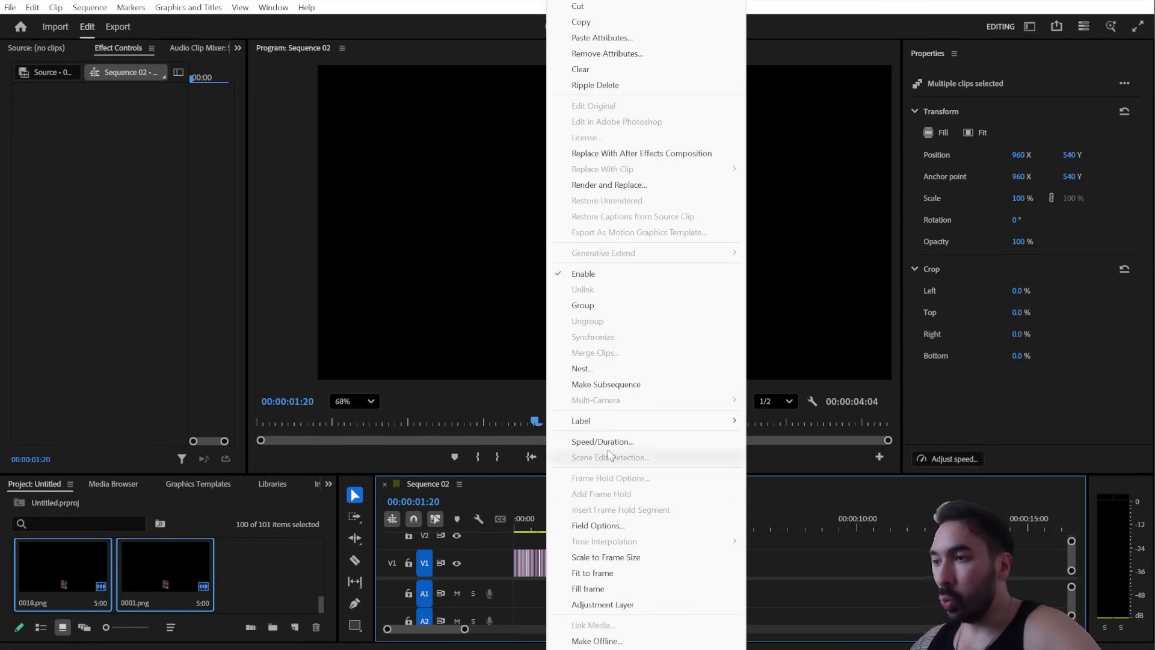
{"action": "left_click", "coordinate": [582, 369]}
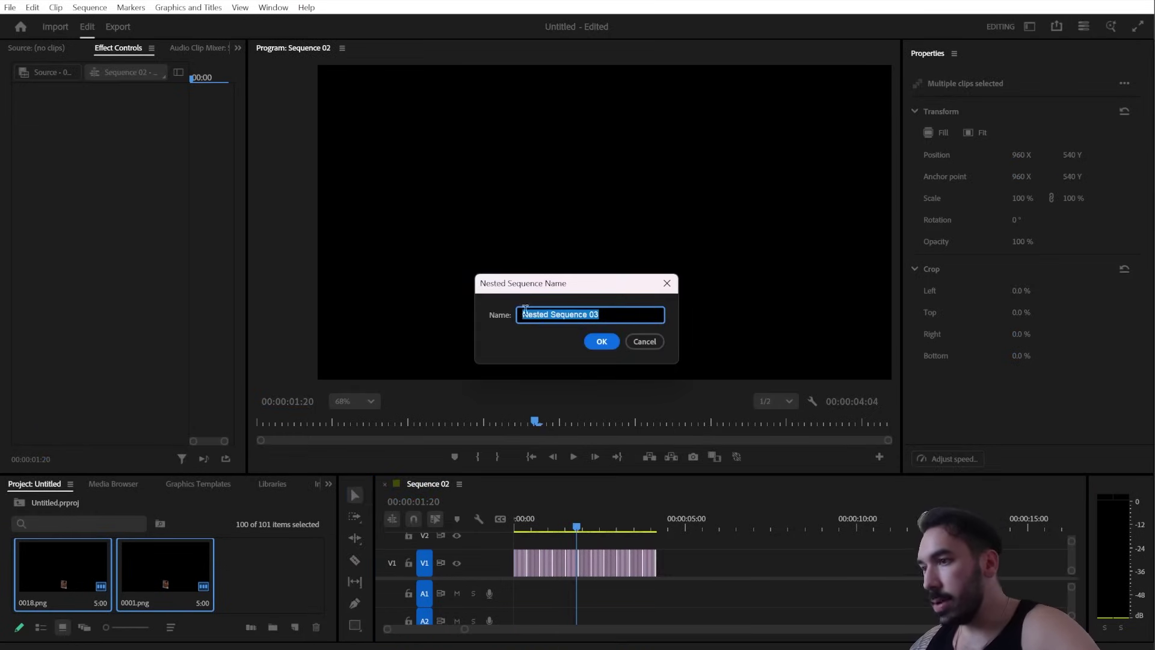
{"action": "left_click", "coordinate": [602, 342]}
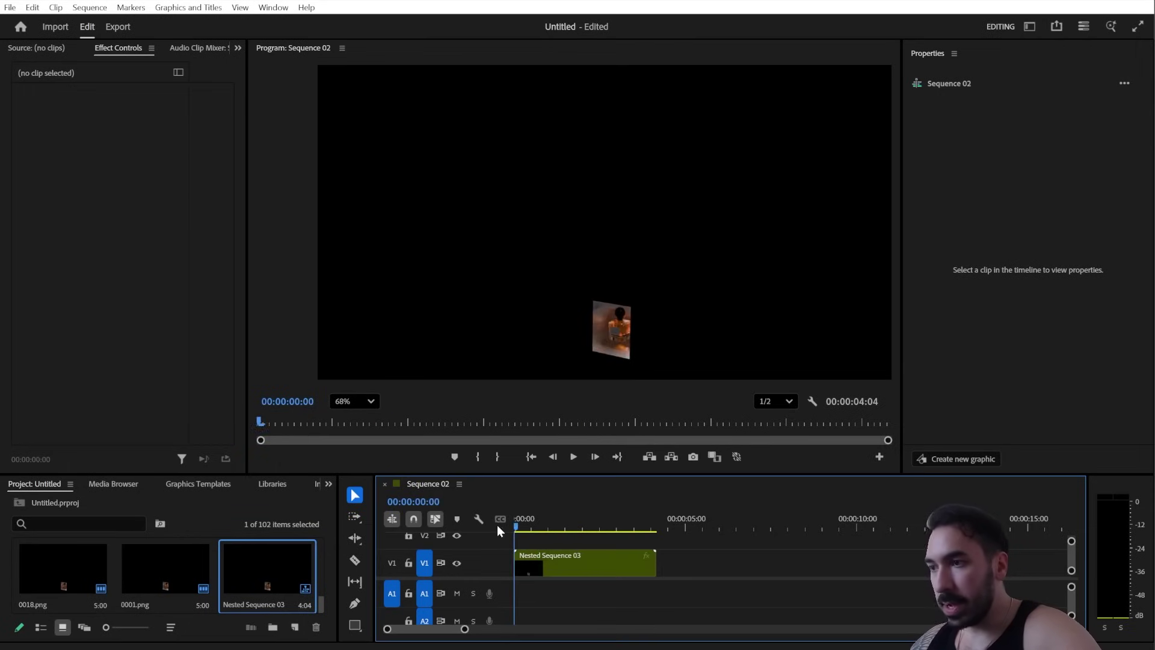
{"action": "left_click", "coordinate": [536, 563]}
{"action": "left_click_drag", "start_coordinate": [505, 579], "coordinate": [530, 547]}
Step: Import the 2818537-uhd_3840_2160_24fps video from Downloads into the project and create a new sequence from that clip
{"action": "key", "text": "alt+Tab"}
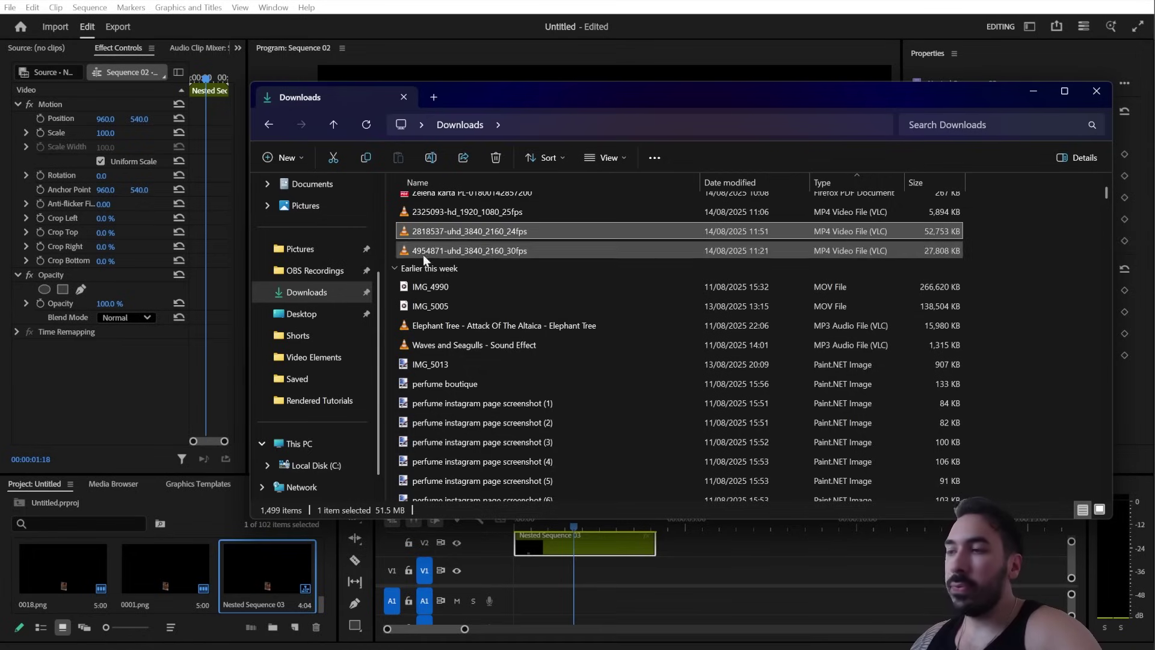
{"action": "left_click_drag", "start_coordinate": [428, 235], "coordinate": [247, 572]}
{"action": "left_click", "coordinate": [261, 569]}
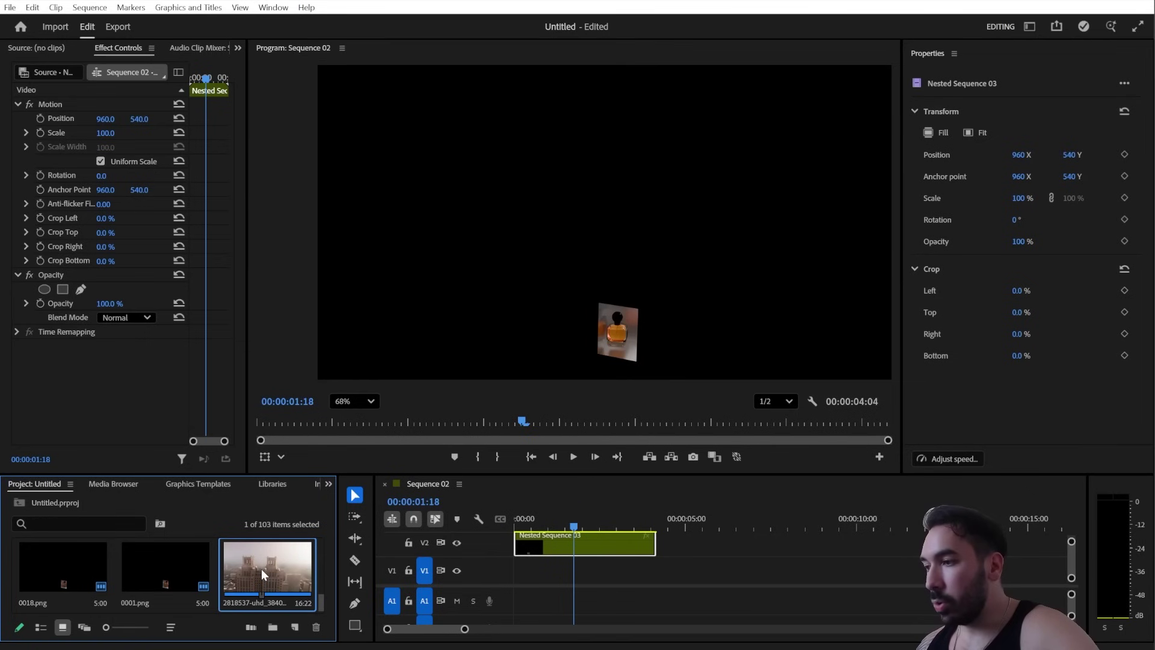
{"action": "right_click", "coordinate": [261, 568]}
{"action": "left_click", "coordinate": [312, 385]}
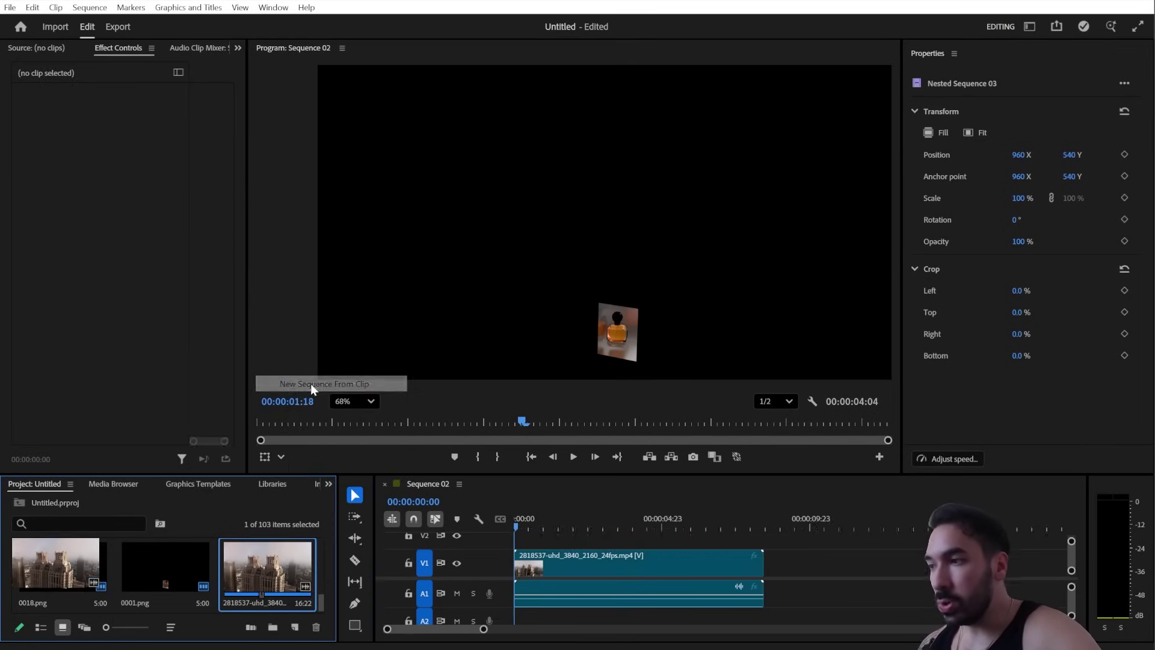
Step: Copy the building footage from its own sequence to the start of track V1 in Sequence 02, beneath the nested render
{"action": "left_click", "coordinate": [600, 530]}
{"action": "left_click_drag", "start_coordinate": [600, 533], "coordinate": [530, 528]}
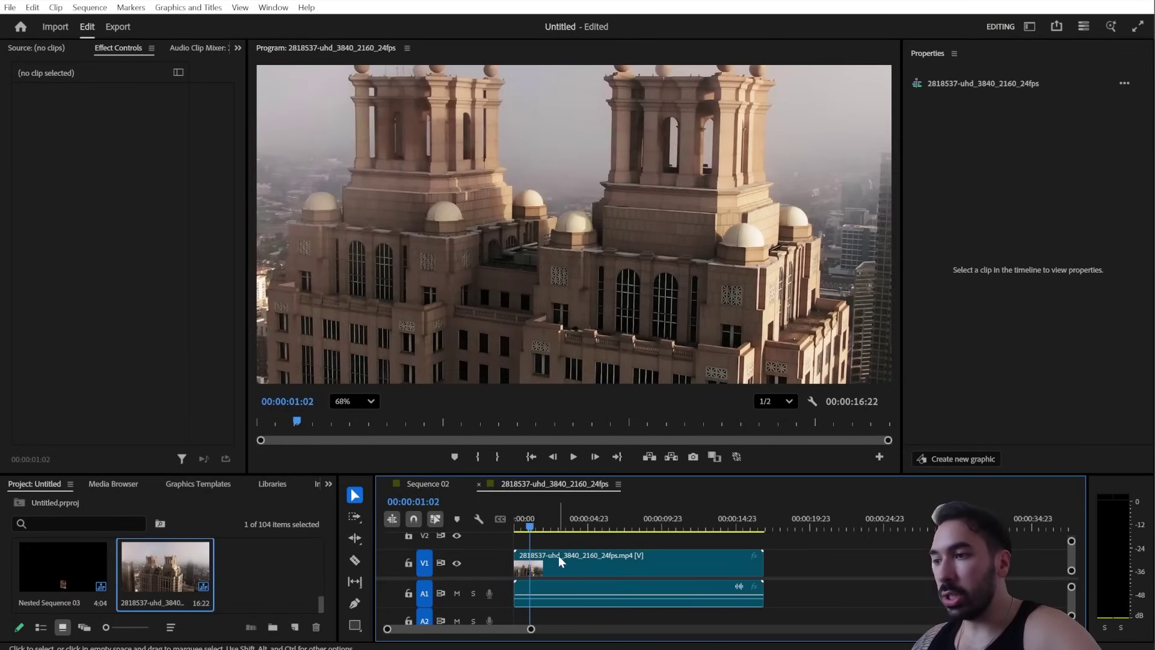
{"action": "left_click", "coordinate": [559, 555]}
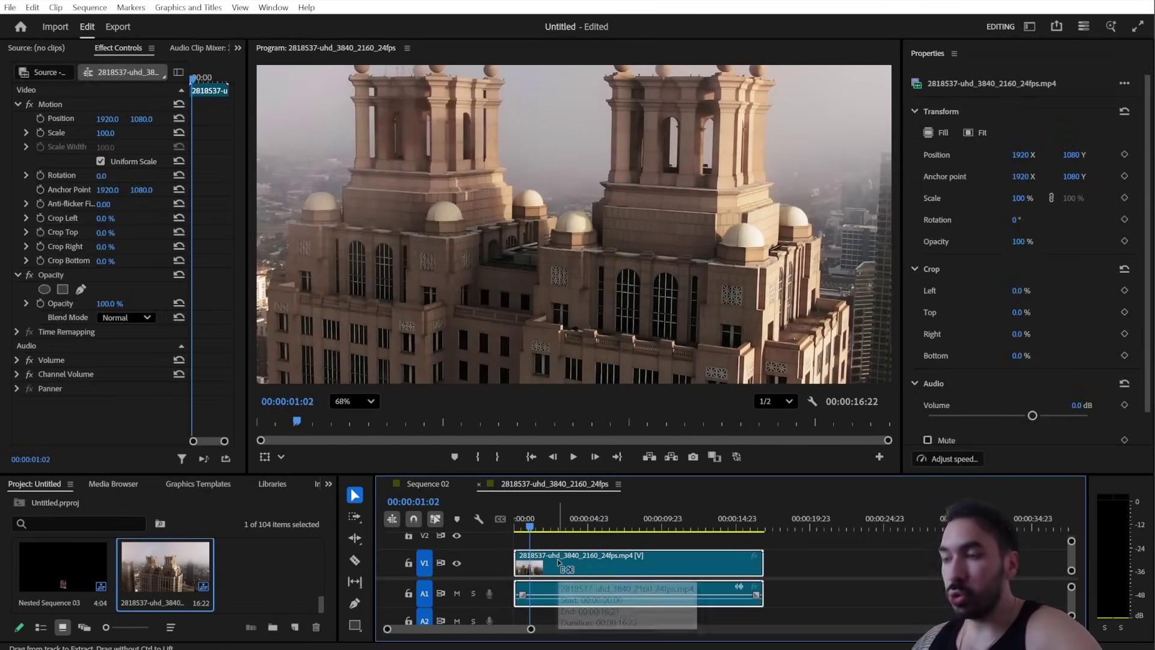
{"action": "left_click", "coordinate": [433, 487]}
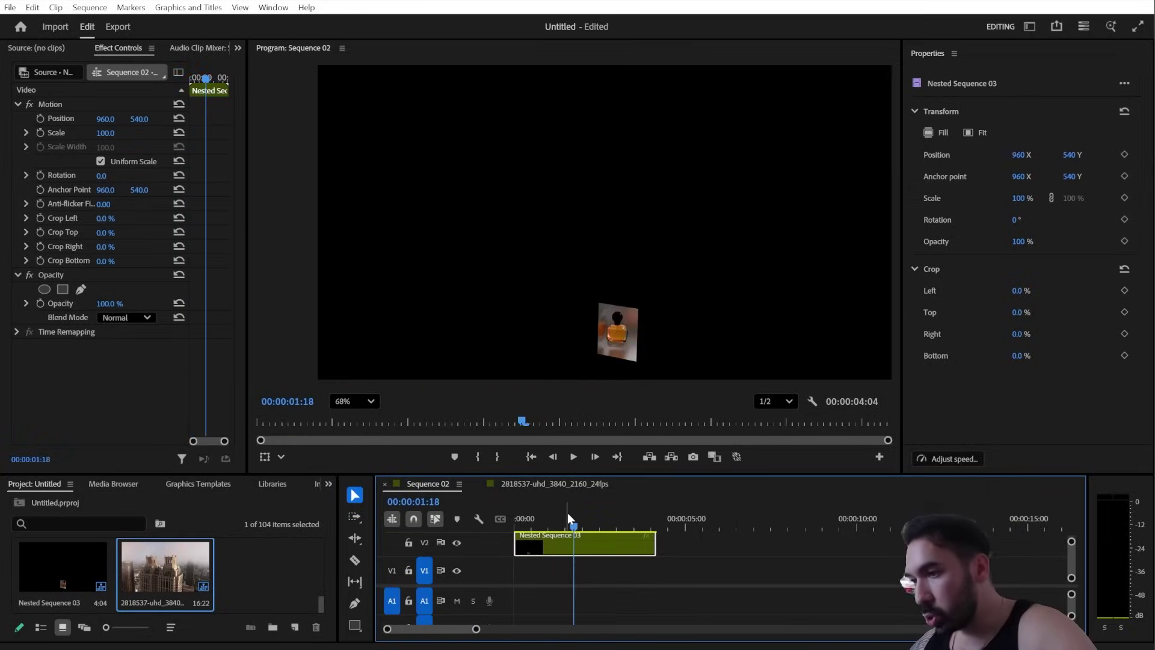
{"action": "scroll", "coordinate": [548, 563], "scroll_direction": "down", "scroll_amount": 3, "text": "alt"}
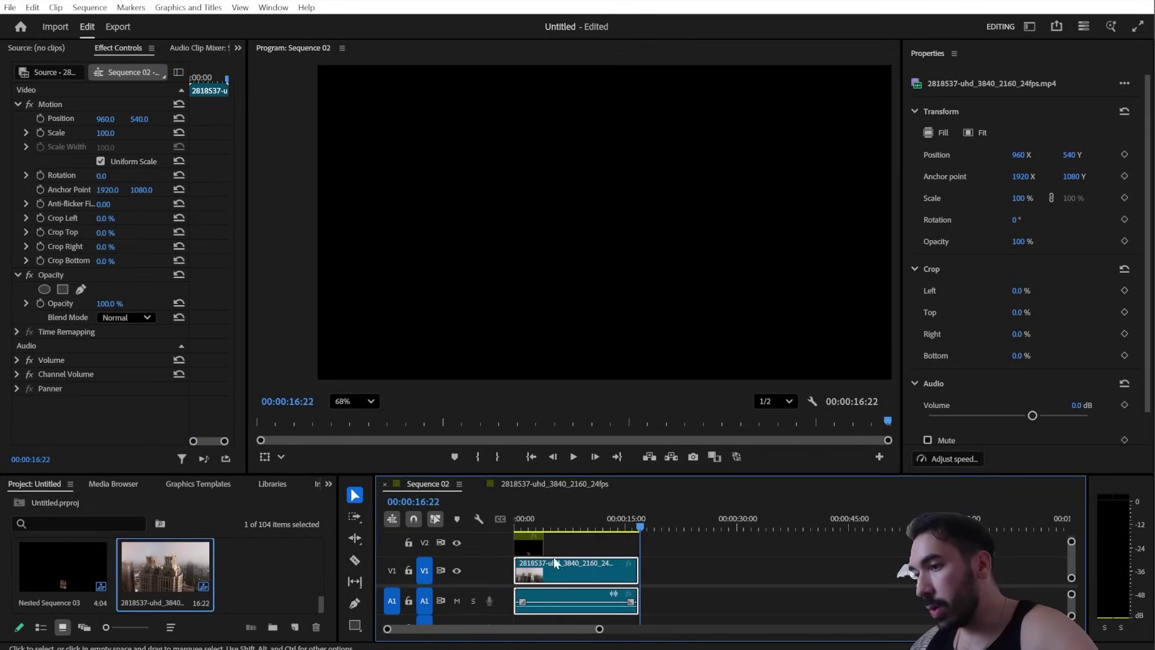
Step: Set the building footage's scale to 50 and play the sequence to check the perfume bottle over the facade
{"action": "scroll", "coordinate": [533, 522], "scroll_direction": "down", "scroll_amount": 1, "text": "alt"}
{"action": "left_click_drag", "start_coordinate": [532, 522], "coordinate": [536, 536]}
{"action": "left_click", "coordinate": [552, 567]}
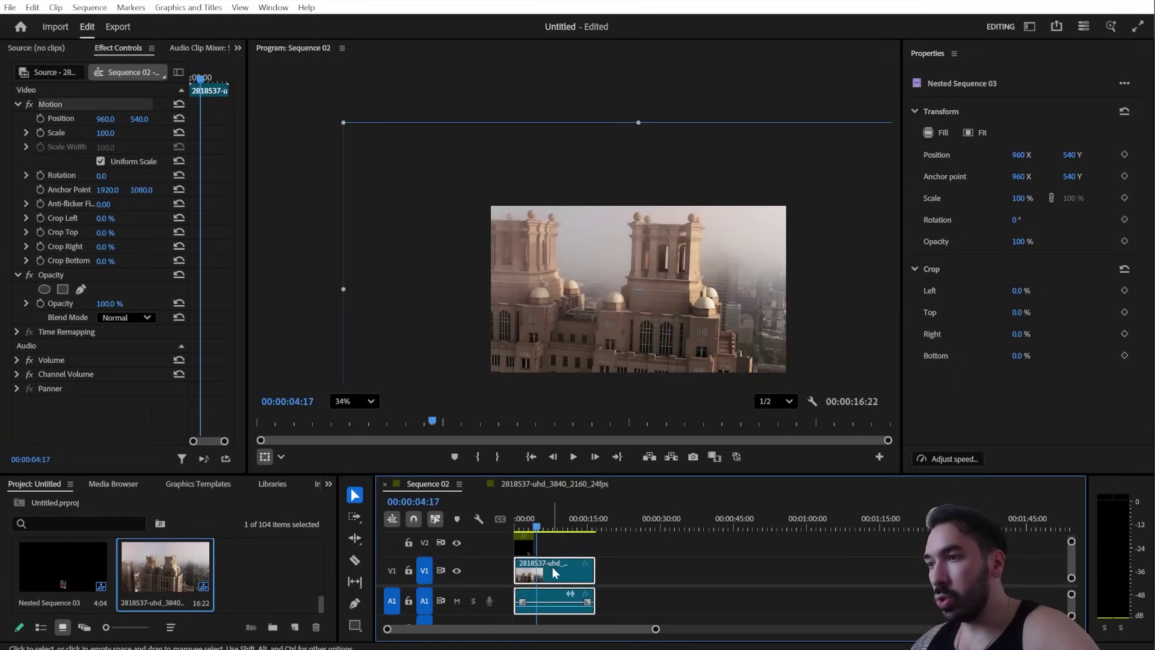
{"action": "scroll", "coordinate": [486, 255], "scroll_direction": "down", "scroll_amount": 2, "text": "ctrl"}
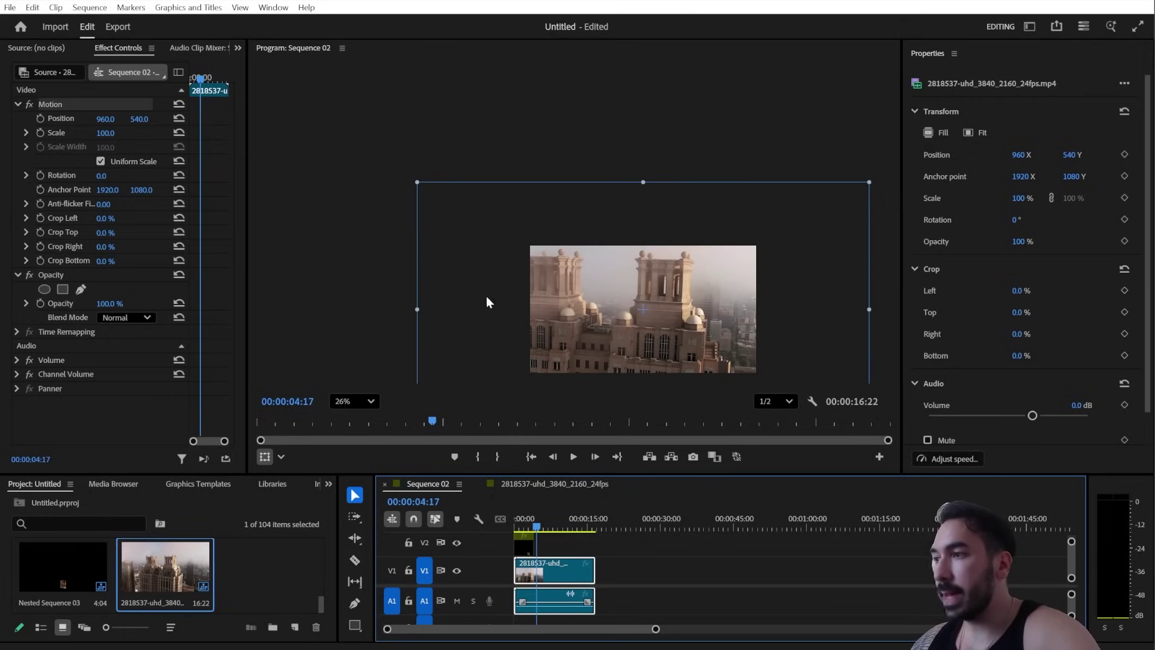
{"action": "left_click", "coordinate": [106, 133]}
{"action": "type", "text": "50"}
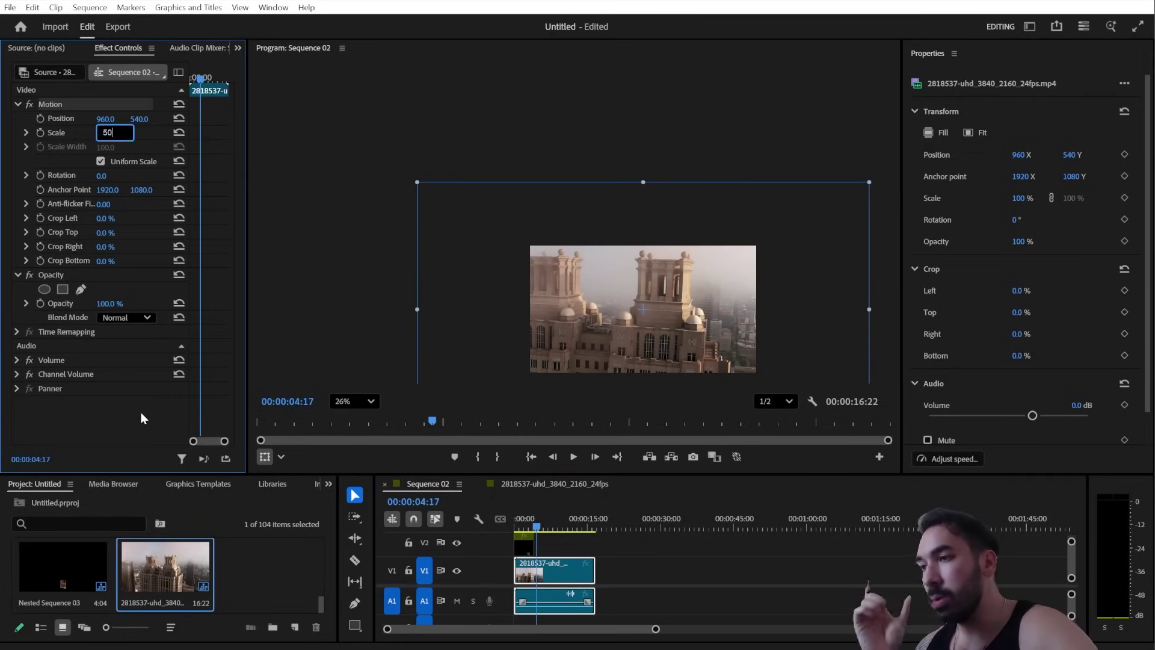
{"action": "key", "text": "Return"}
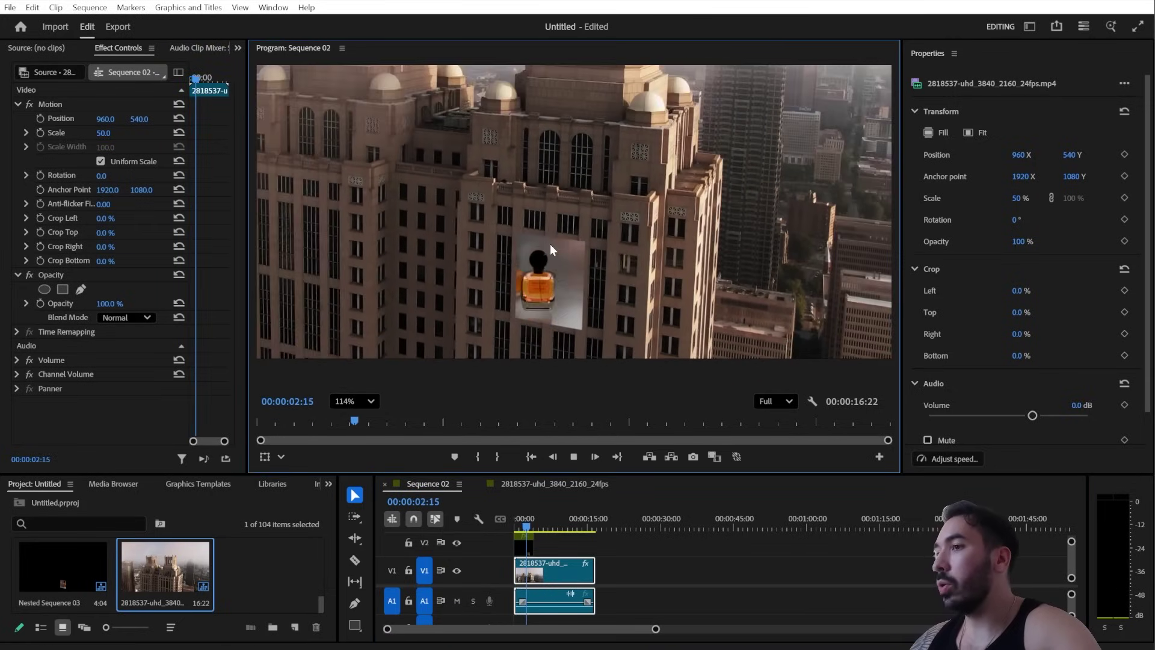
{"action": "key", "text": "space"}
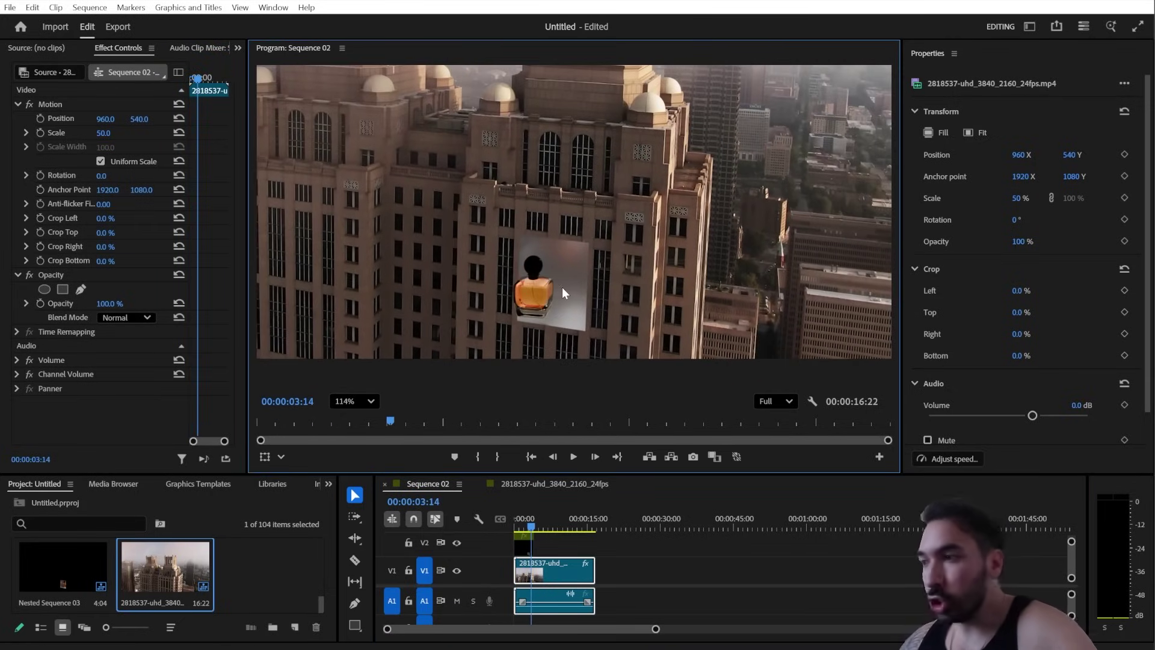
Step: Examine the perfume bottle render up close against the building facade, at 00:00:03:14 and over the first second of Sequence 02
{"action": "left_click_drag", "start_coordinate": [543, 302], "coordinate": [611, 332]}
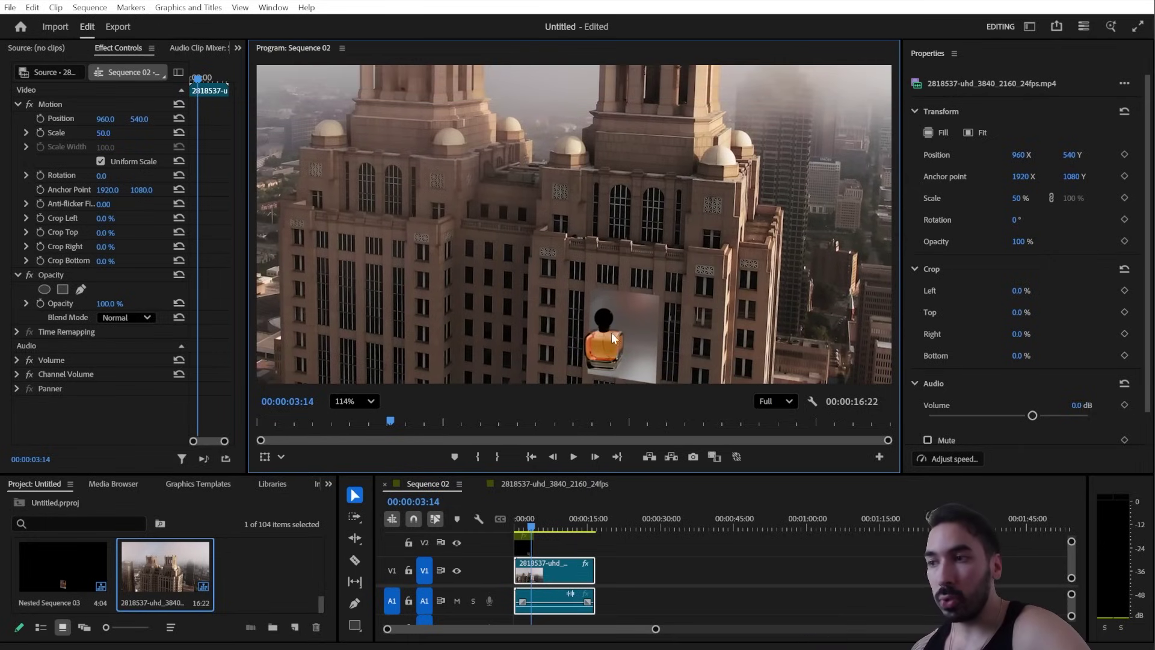
{"action": "scroll", "coordinate": [622, 304], "scroll_direction": "down", "scroll_amount": 1}
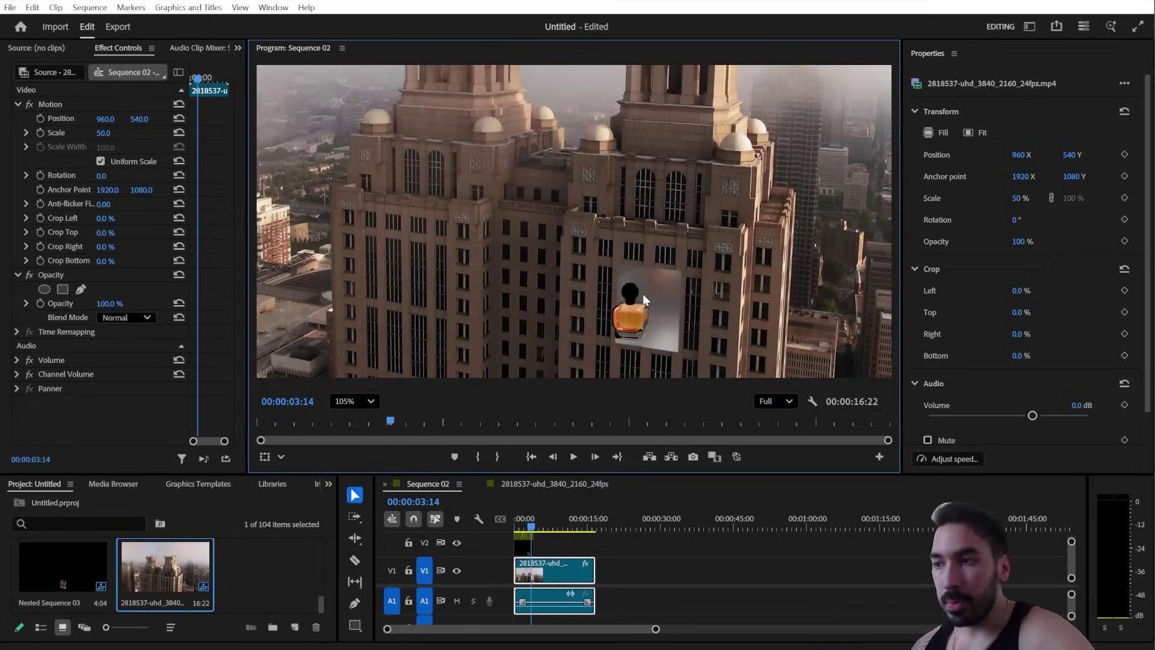
{"action": "left_click_drag", "start_coordinate": [639, 306], "coordinate": [682, 281]}
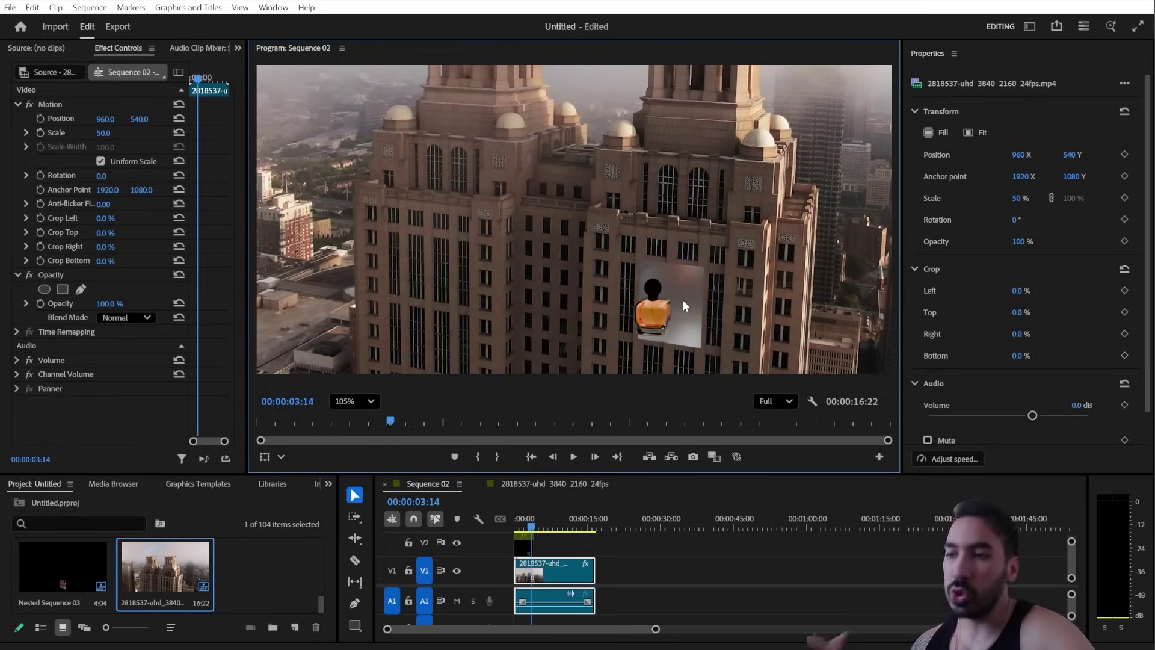
{"action": "scroll", "coordinate": [686, 301], "scroll_direction": "up", "scroll_amount": 2}
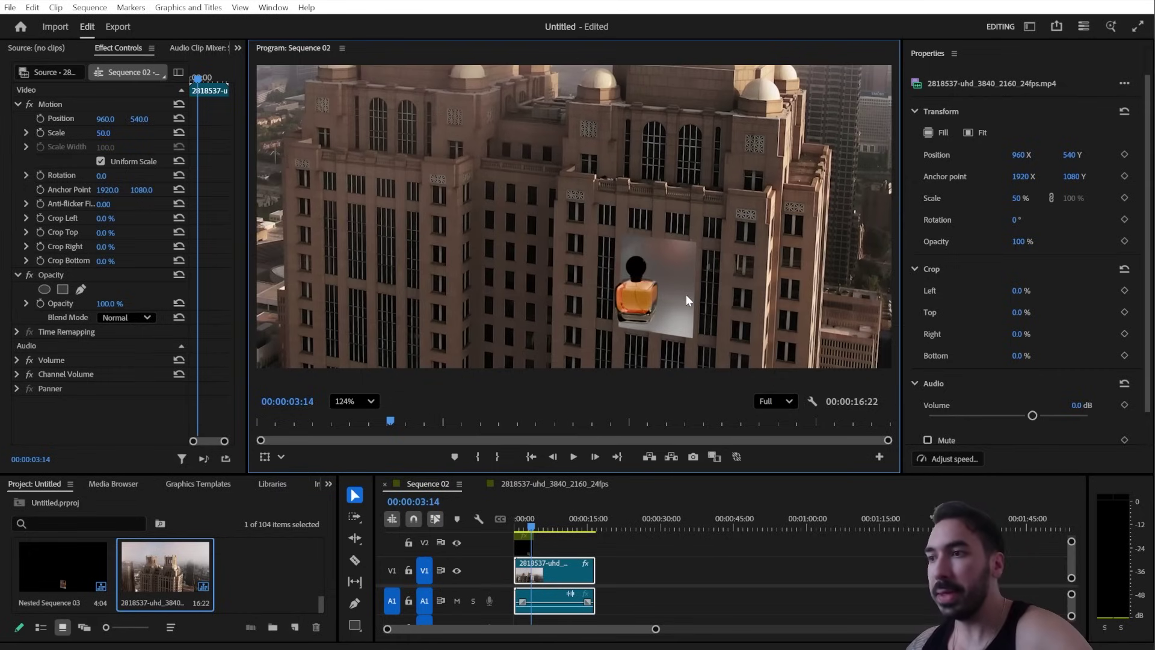
{"action": "scroll", "coordinate": [641, 272], "scroll_direction": "down", "scroll_amount": 1}
{"action": "key", "text": "Home"}
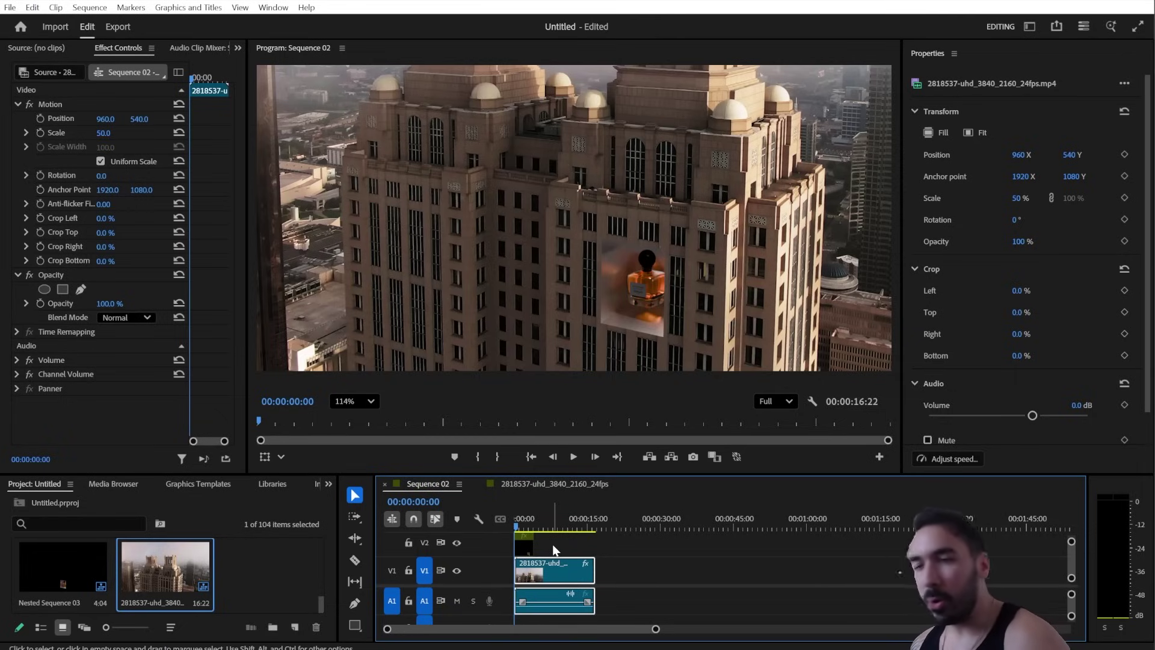
{"action": "key", "text": "="}
{"action": "mouse_move", "coordinate": [541, 521]}
{"action": "left_mouse_down"}
{"action": "mouse_move", "coordinate": [575, 522]}
{"action": "mouse_move", "coordinate": [525, 528]}
{"action": "left_mouse_up"}
{"action": "scroll", "coordinate": [520, 260], "scroll_direction": "down", "scroll_amount": 5}
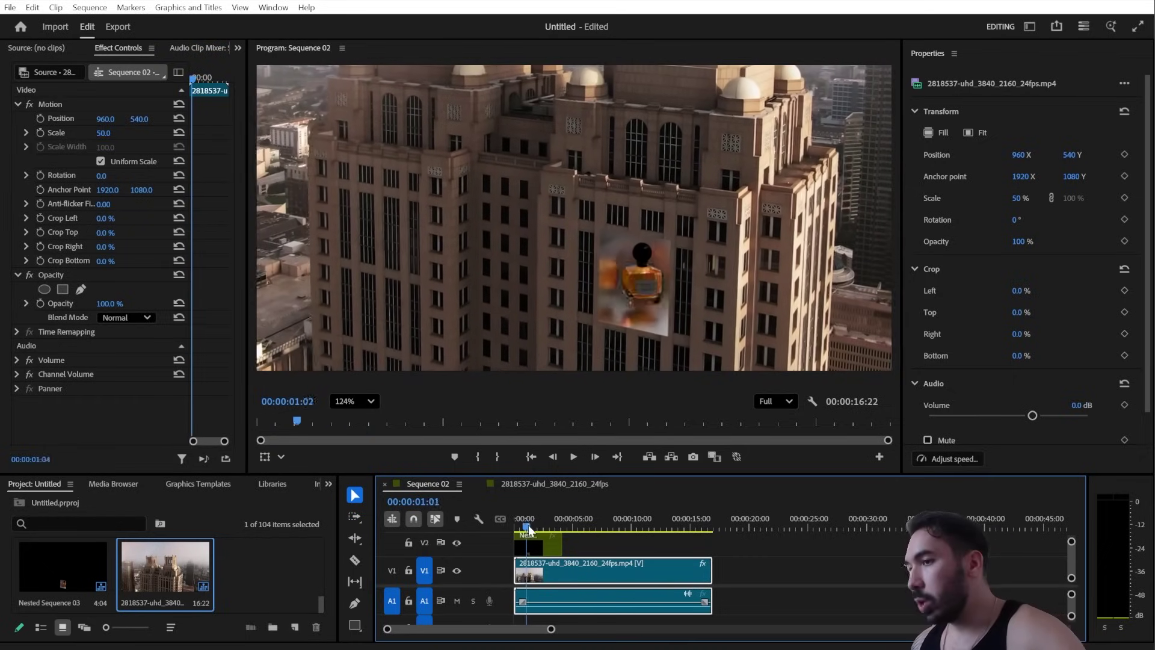
{"action": "scroll", "coordinate": [520, 260], "scroll_direction": "up", "scroll_amount": 3, "text": "ctrl"}
{"action": "scroll", "coordinate": [613, 262], "scroll_direction": "down", "scroll_amount": 3, "text": "ctrl"}
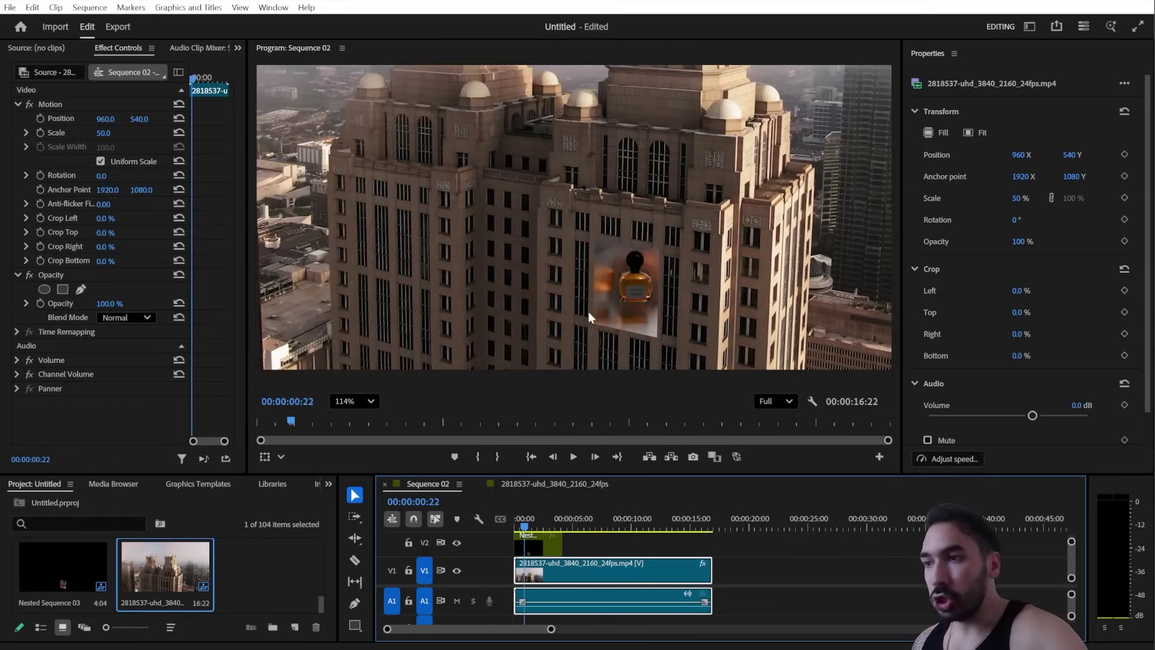
{"action": "scroll", "coordinate": [650, 265], "scroll_direction": "down", "scroll_amount": 2, "text": "ctrl"}
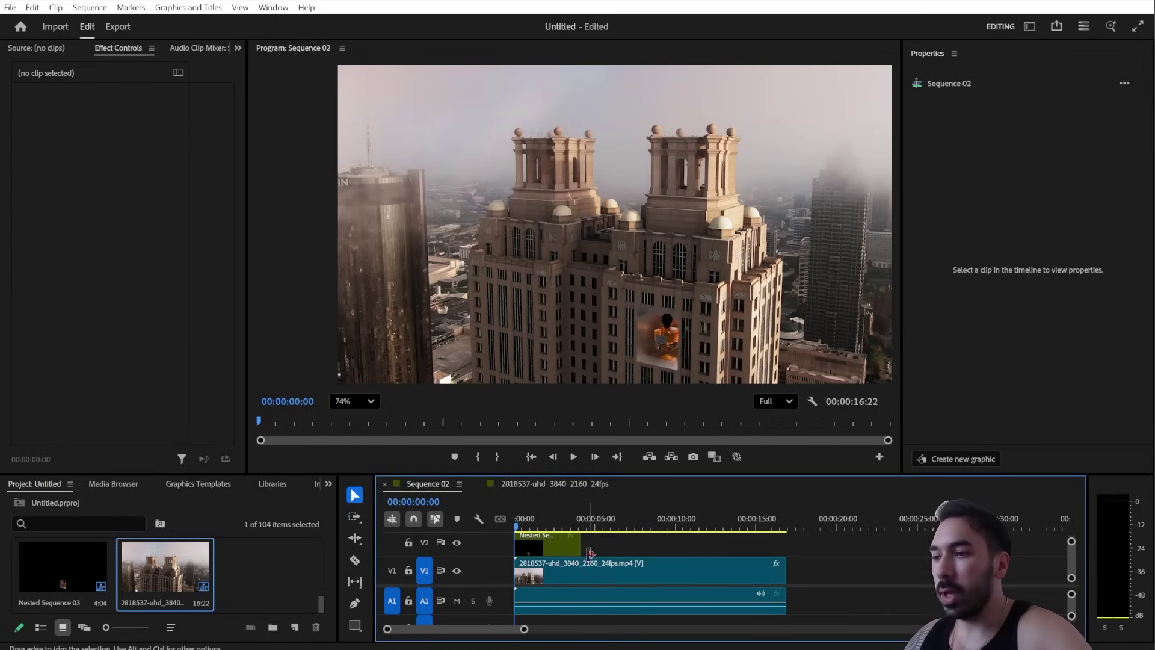
Step: Cut the building footage on V1 where the nested render ends and delete the leftover footage after the cut
{"action": "key", "text": "c"}
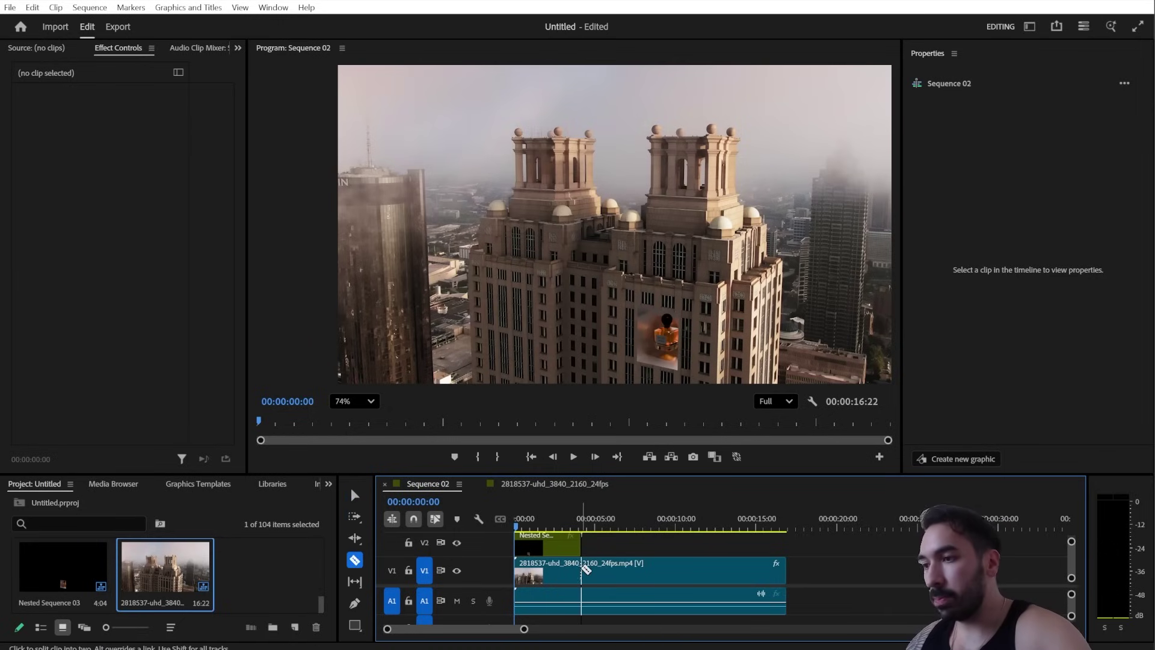
{"action": "left_click", "coordinate": [581, 571]}
{"action": "key", "text": "v"}
{"action": "left_click", "coordinate": [611, 576]}
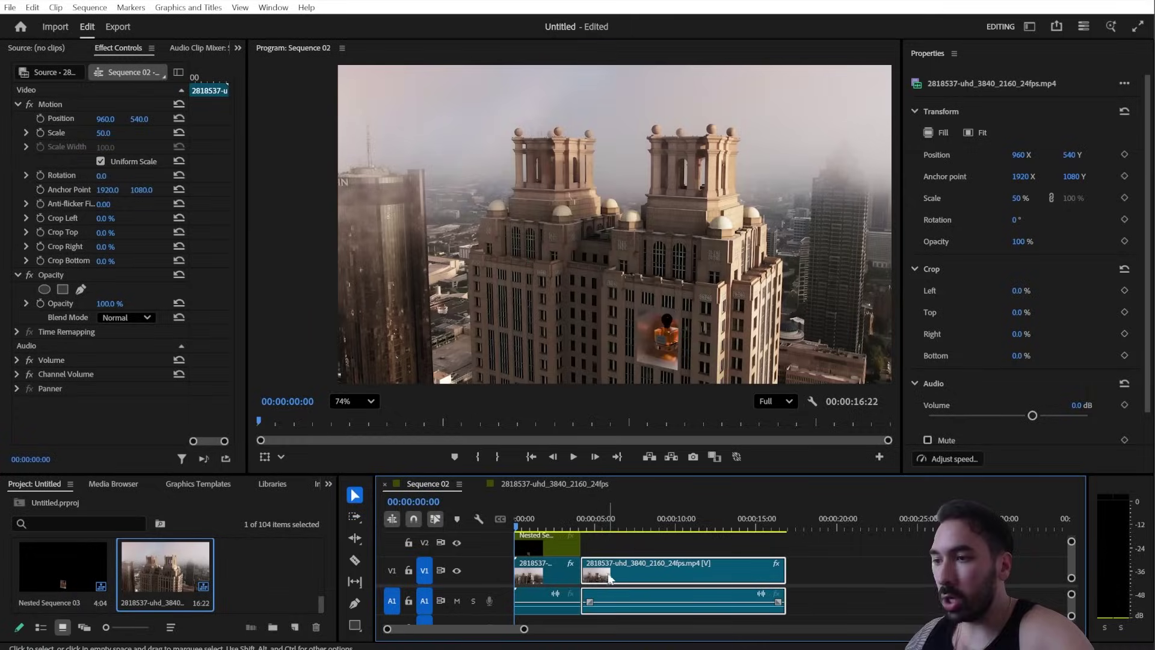
{"action": "key", "text": "Delete"}
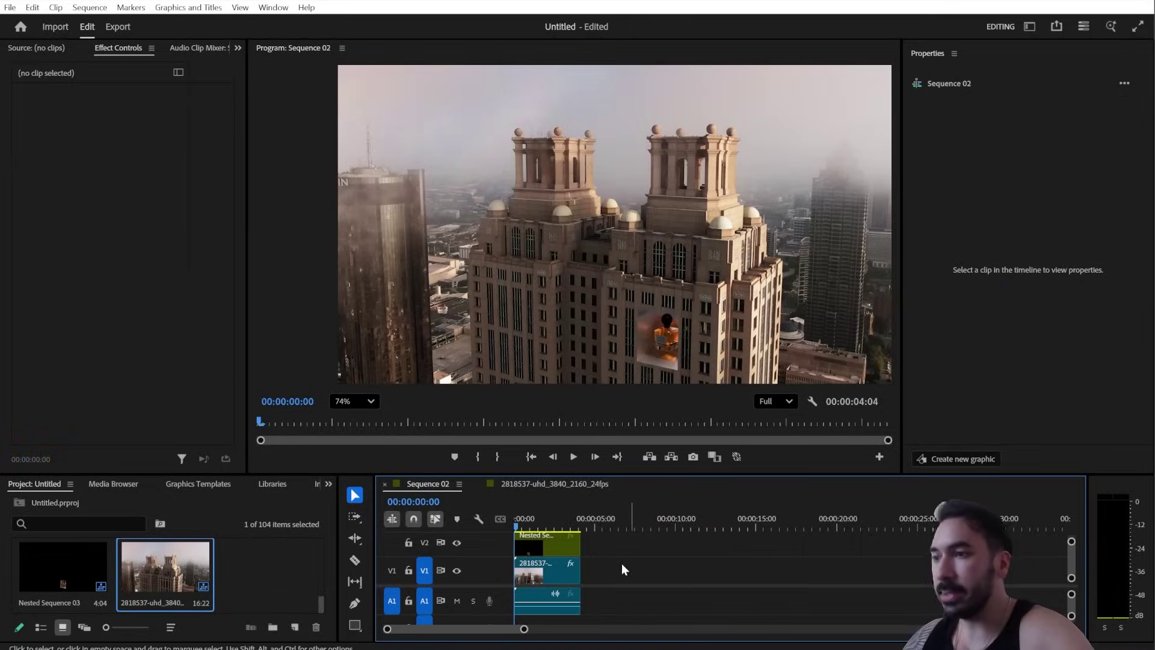
Step: Open the H.264 export settings for Sequence 02, expand the full video settings and set the target bitrate to 15.2 Mbps
{"action": "left_click", "coordinate": [119, 27]}
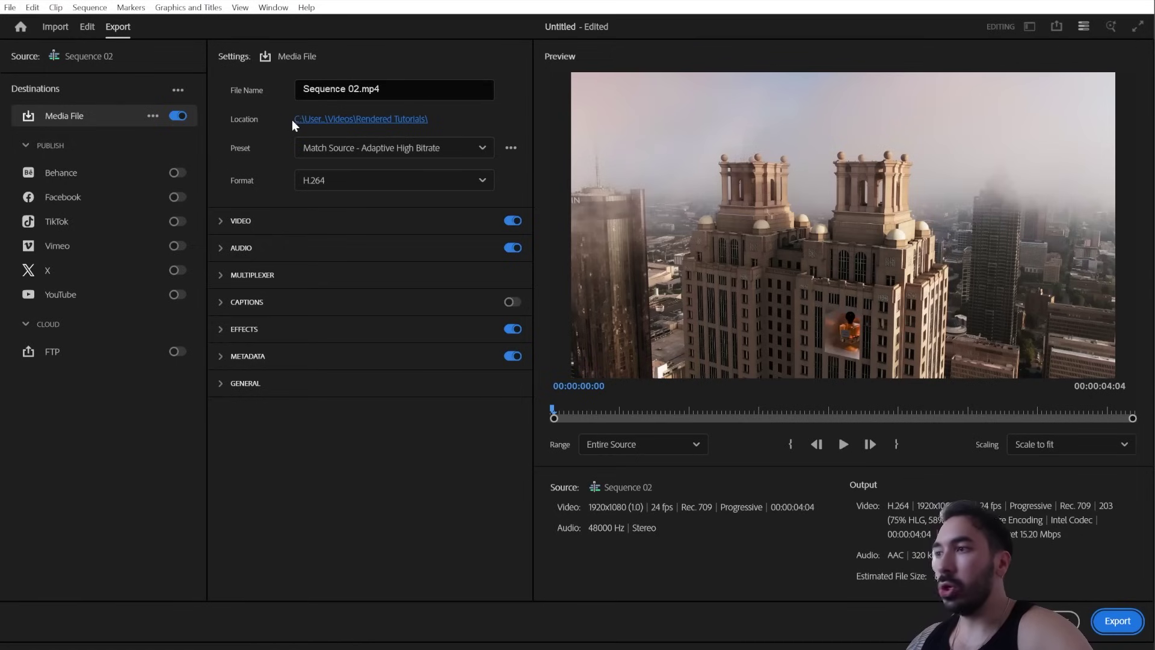
{"action": "double_click", "coordinate": [331, 89]}
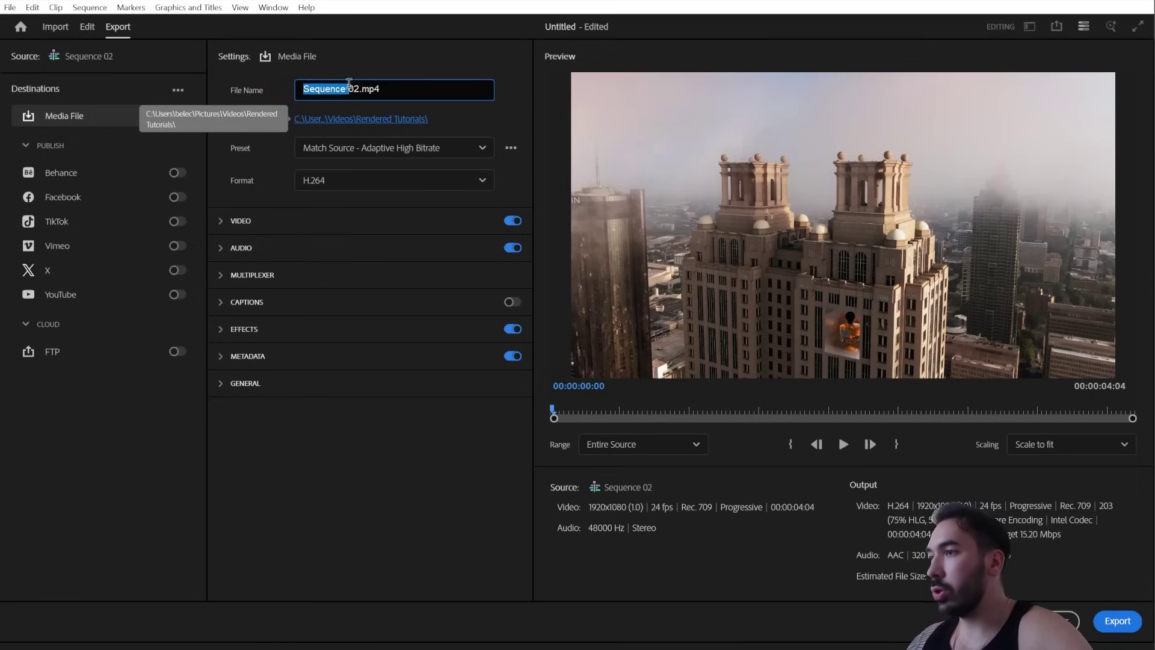
{"action": "left_click", "coordinate": [243, 221]}
{"action": "left_click", "coordinate": [240, 222]}
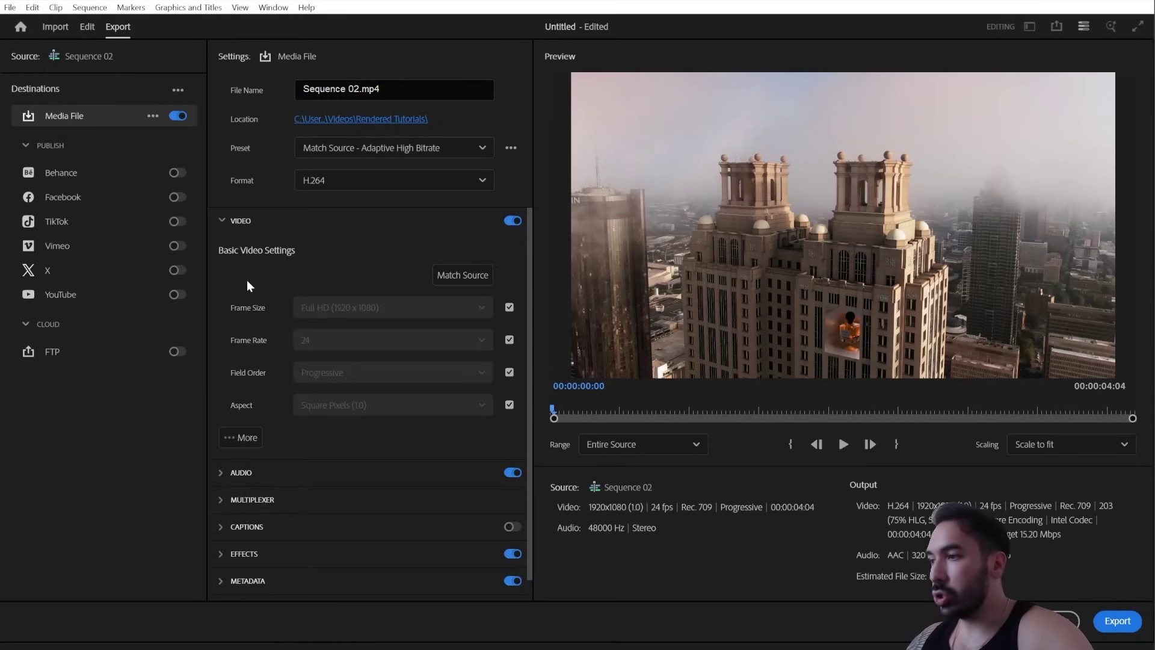
{"action": "left_click", "coordinate": [239, 438]}
{"action": "scroll", "coordinate": [281, 396], "scroll_direction": "down", "scroll_amount": 6}
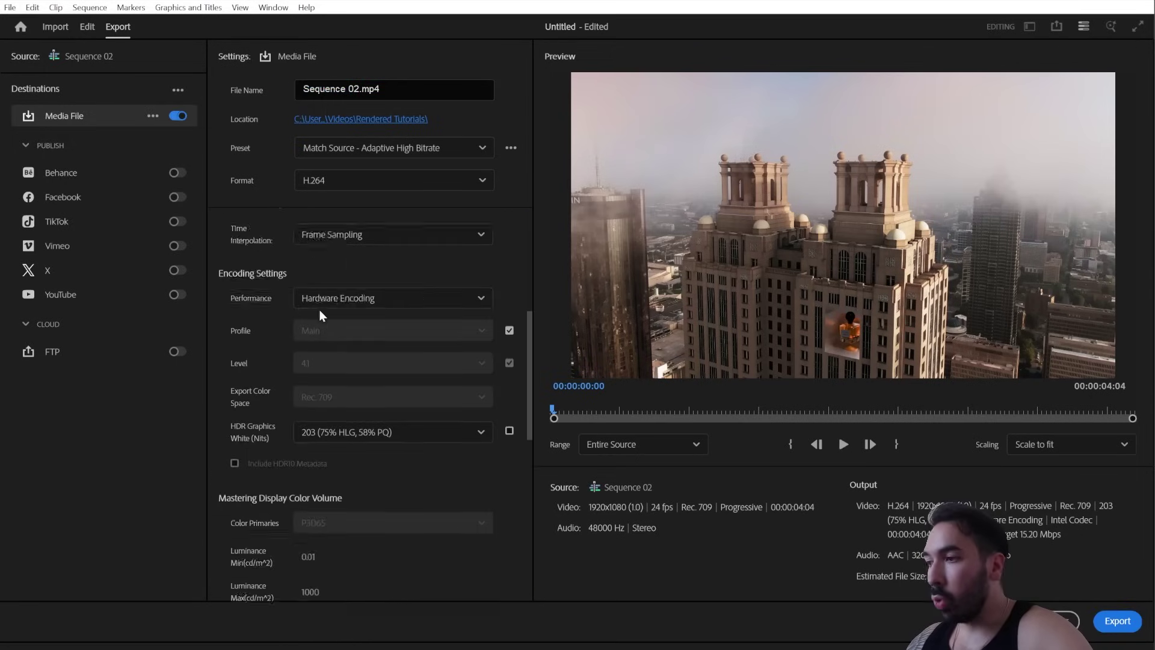
{"action": "scroll", "coordinate": [245, 361], "scroll_direction": "down", "scroll_amount": 1}
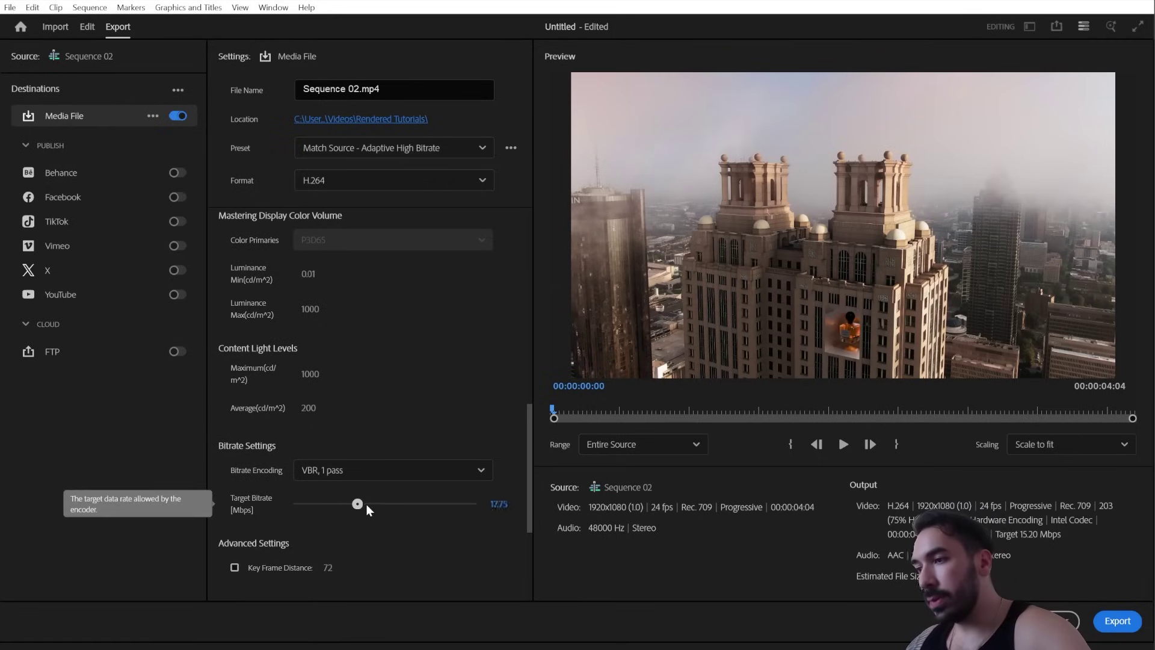
{"action": "left_click_drag", "start_coordinate": [373, 504], "coordinate": [499, 531]}
{"action": "key", "text": "Return"}
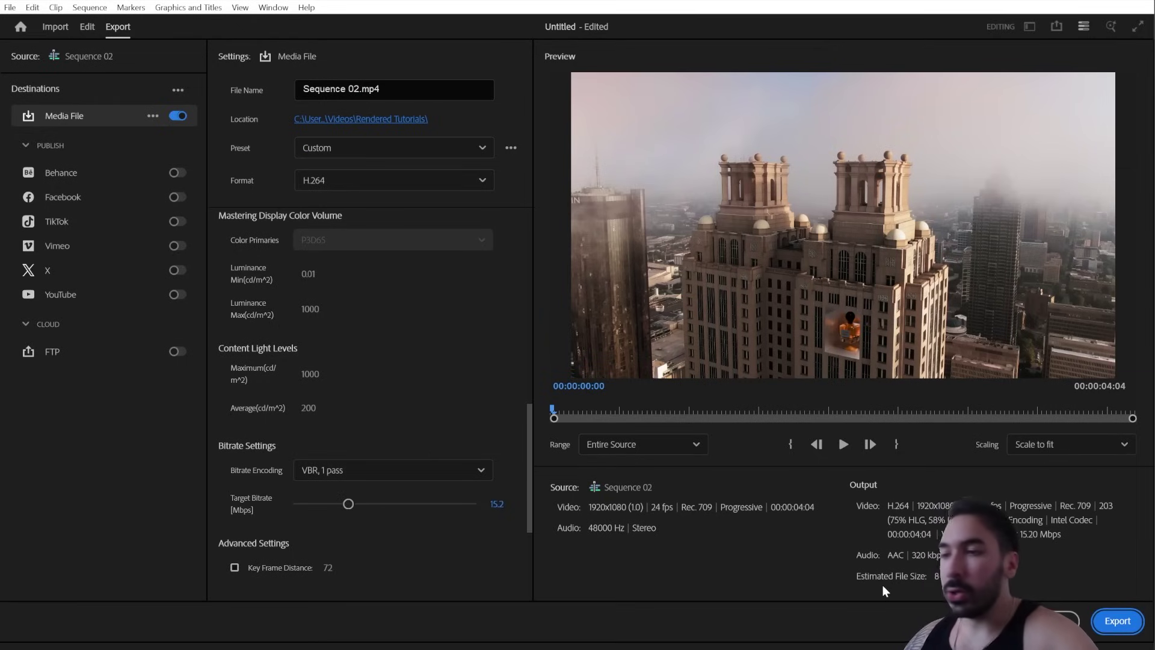
Step: Return to editing Sequence 02 and examine the perfume bottle over the facade at 00:00:01:09
{"action": "left_click", "coordinate": [88, 27]}
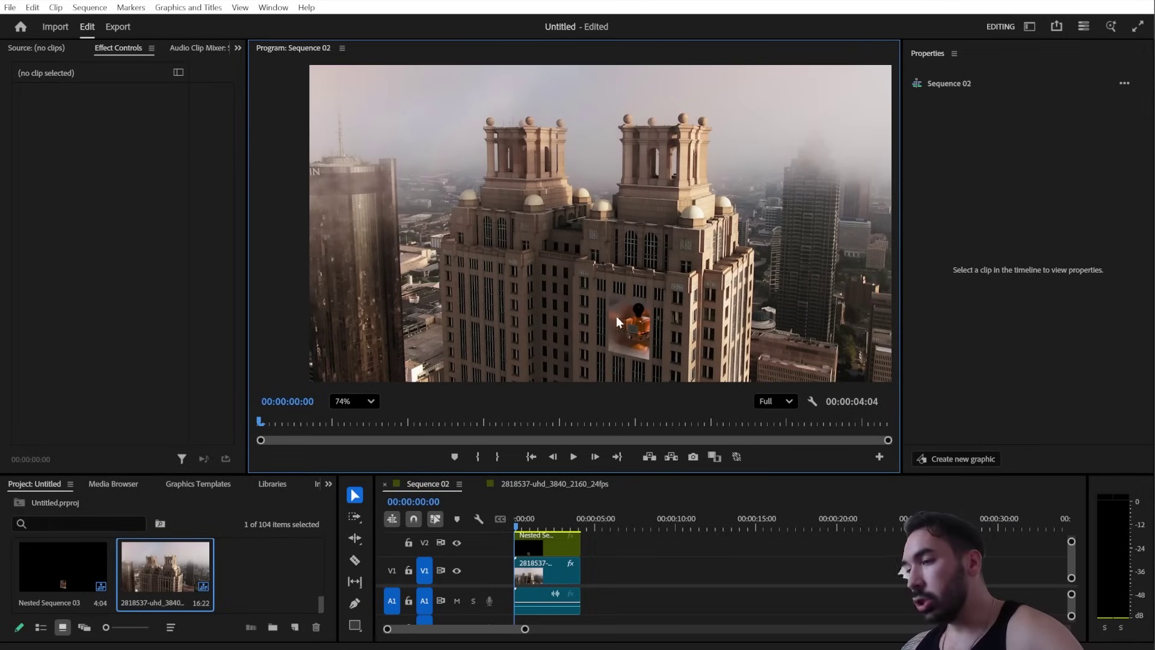
{"action": "mouse_move", "coordinate": [523, 527]}
{"action": "left_mouse_down"}
{"action": "mouse_move", "coordinate": [573, 518]}
{"action": "mouse_move", "coordinate": [542, 519]}
{"action": "left_mouse_up"}
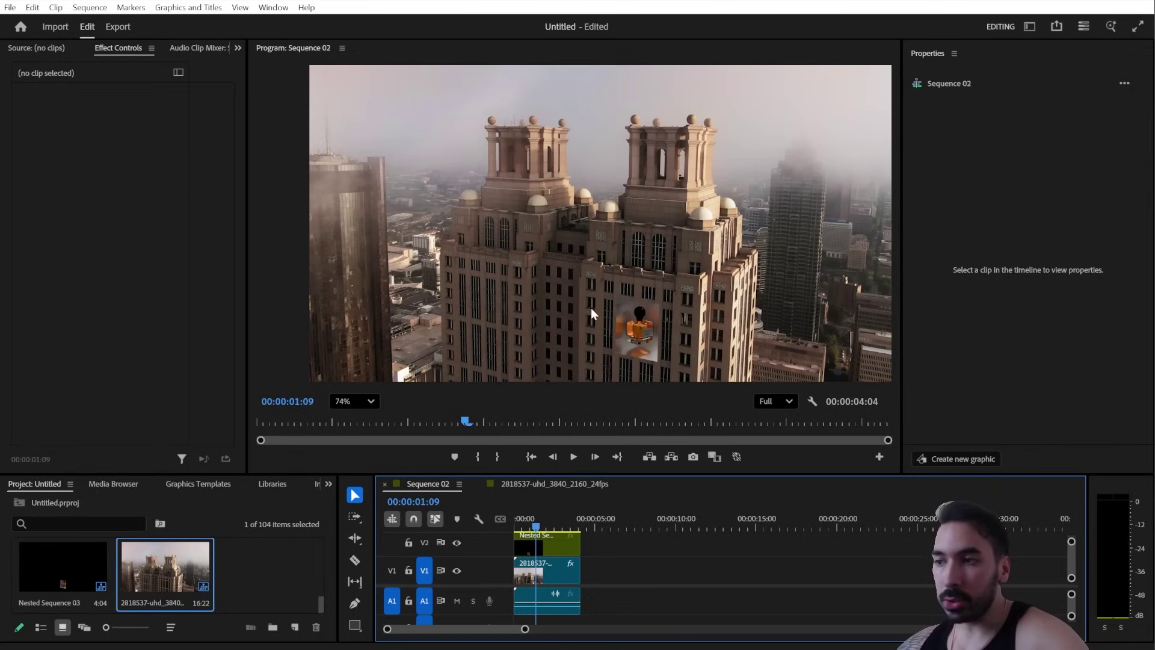
{"action": "scroll", "coordinate": [478, 241], "scroll_direction": "up", "scroll_amount": 1}
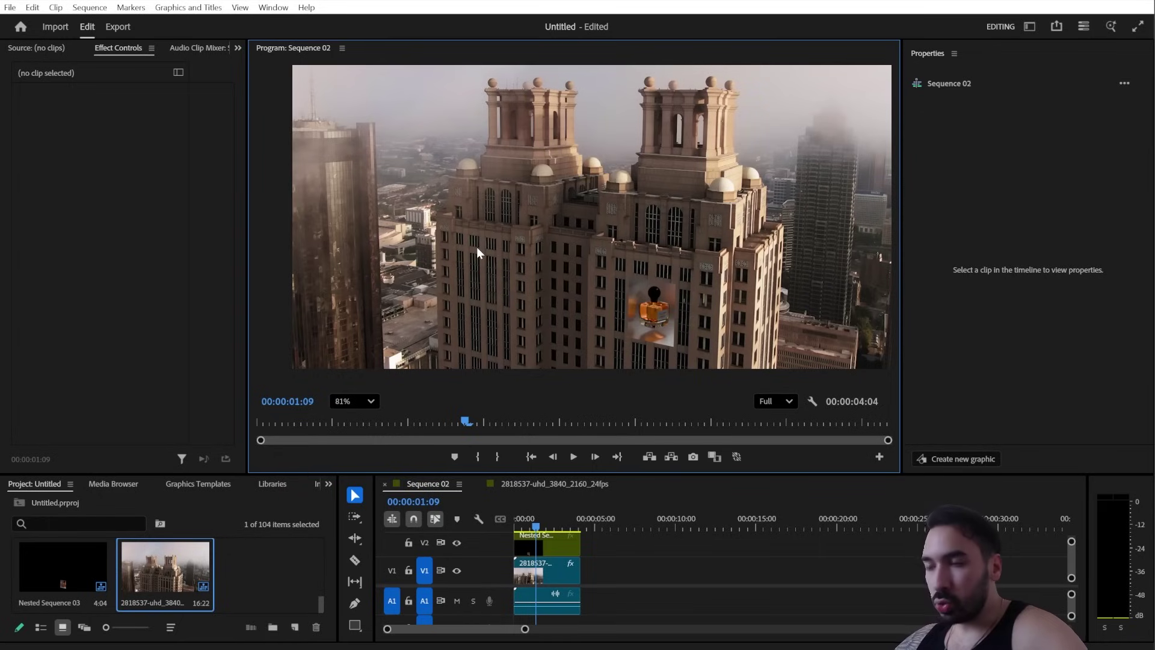